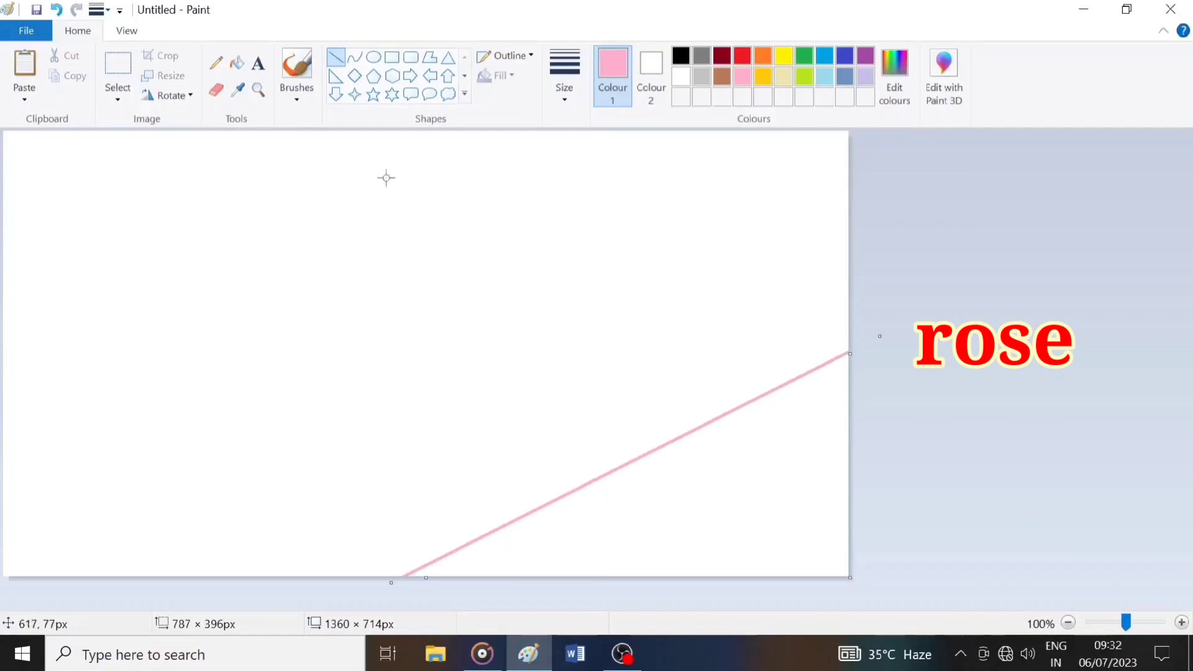
Step: Fill the area below the diagonal line with rose, and add a turquoise diagonal band directly above it
{"action": "left_click", "coordinate": [236, 62]}
{"action": "left_click", "coordinate": [802, 558]}
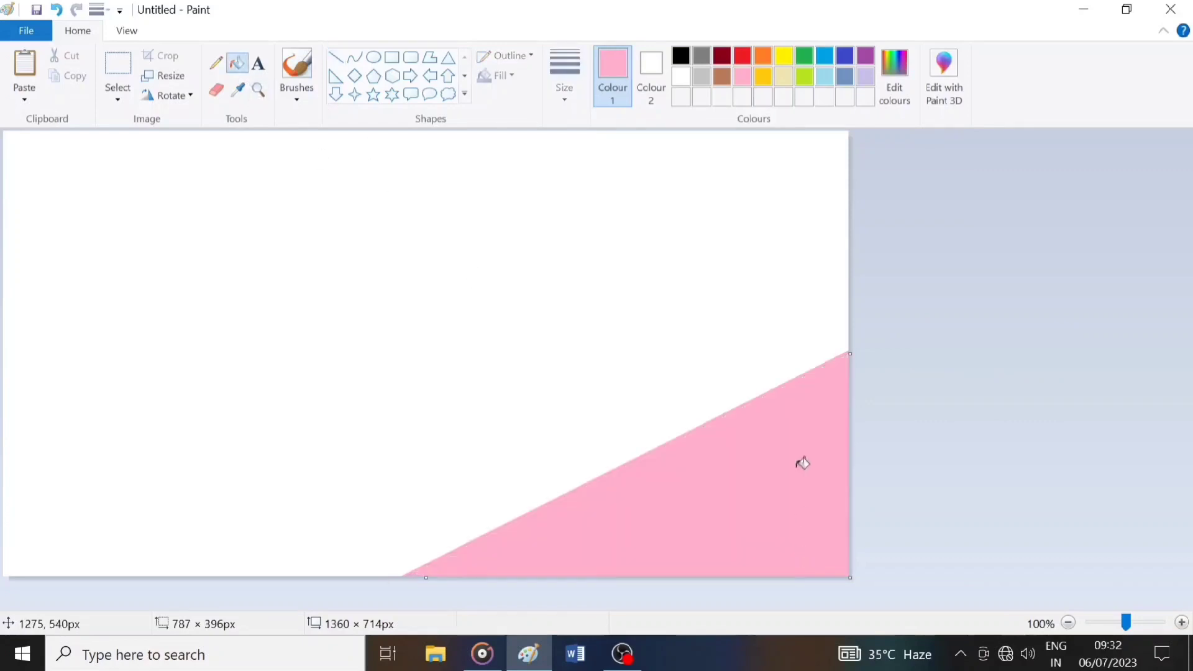
{"action": "left_click", "coordinate": [824, 56]}
{"action": "left_click", "coordinate": [336, 57]}
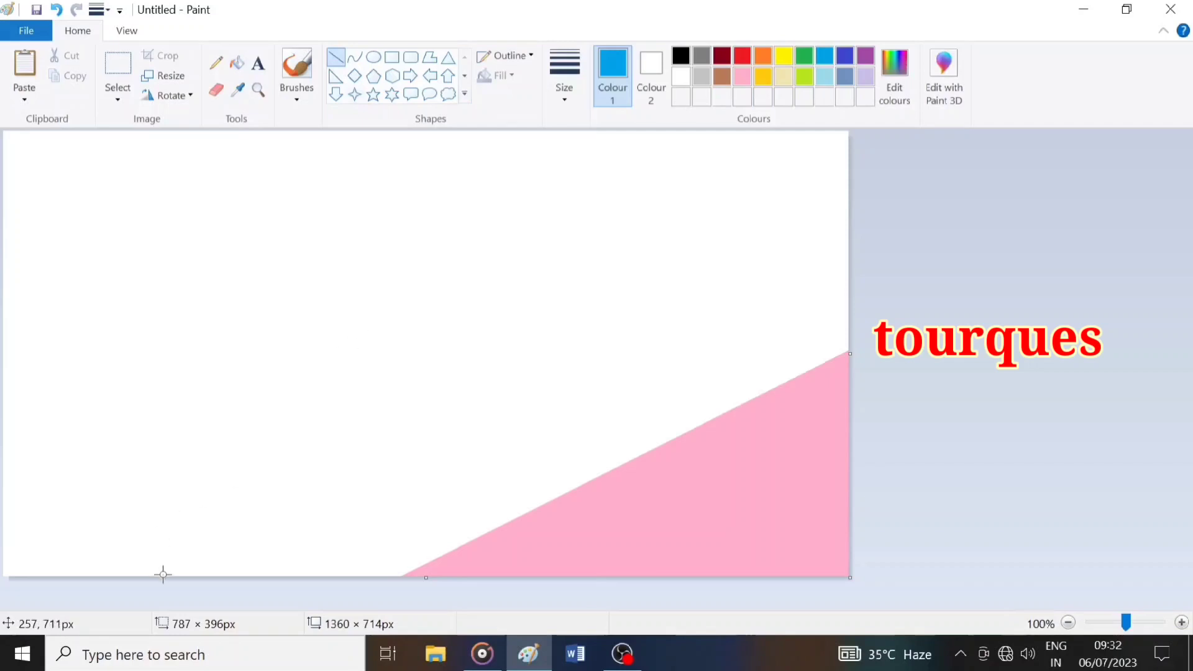
{"action": "mouse_move", "coordinate": [163, 574]}
{"action": "left_mouse_down"}
{"action": "mouse_move", "coordinate": [646, 348]}
{"action": "mouse_move", "coordinate": [900, 181]}
{"action": "left_mouse_up"}
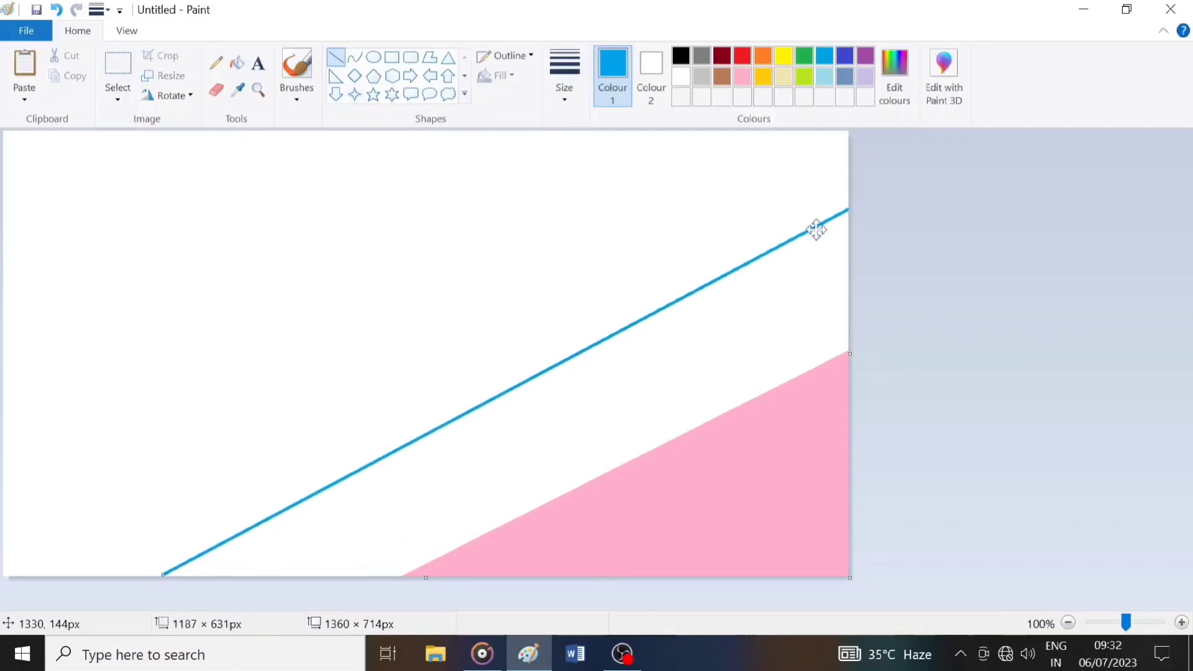
{"action": "left_click_drag", "start_coordinate": [751, 259], "coordinate": [747, 265]}
{"action": "left_click", "coordinate": [366, 278]}
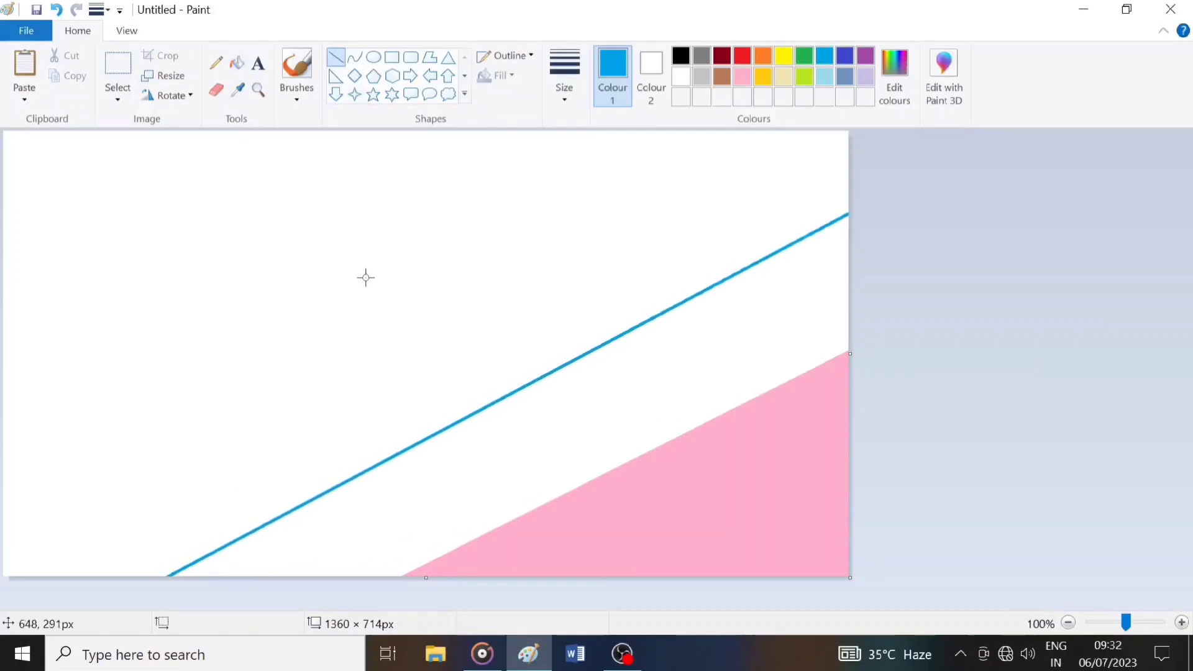
{"action": "left_click", "coordinate": [240, 63]}
{"action": "left_click", "coordinate": [619, 341]}
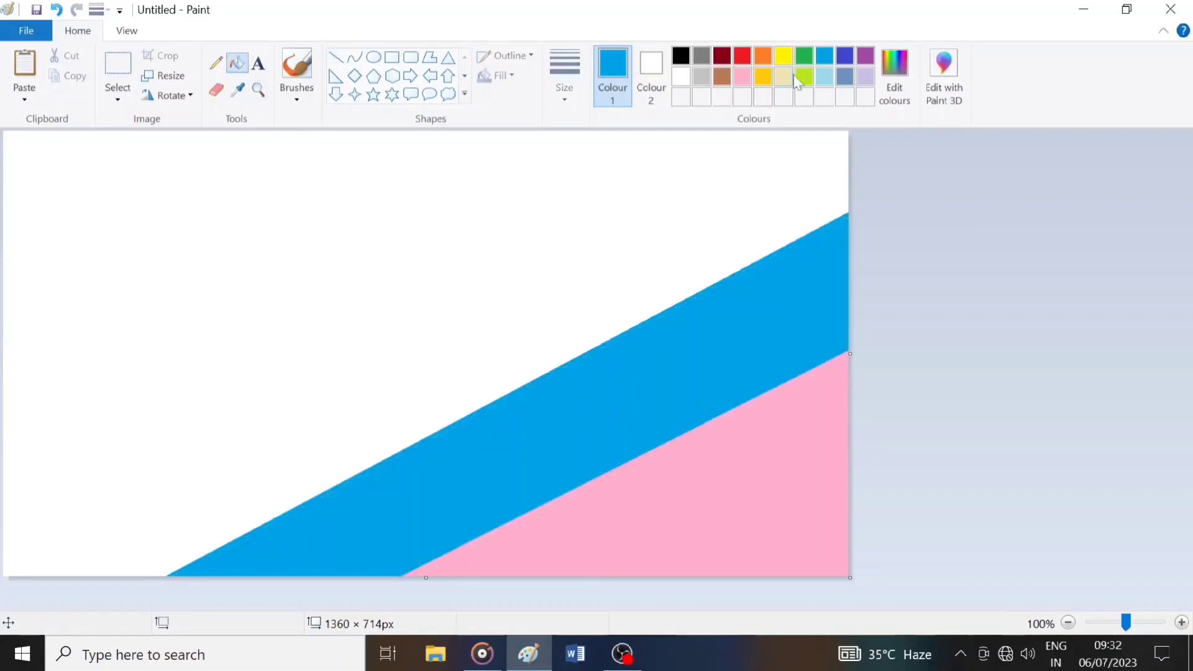
{"action": "left_click", "coordinate": [846, 59]}
{"action": "left_click", "coordinate": [336, 57]}
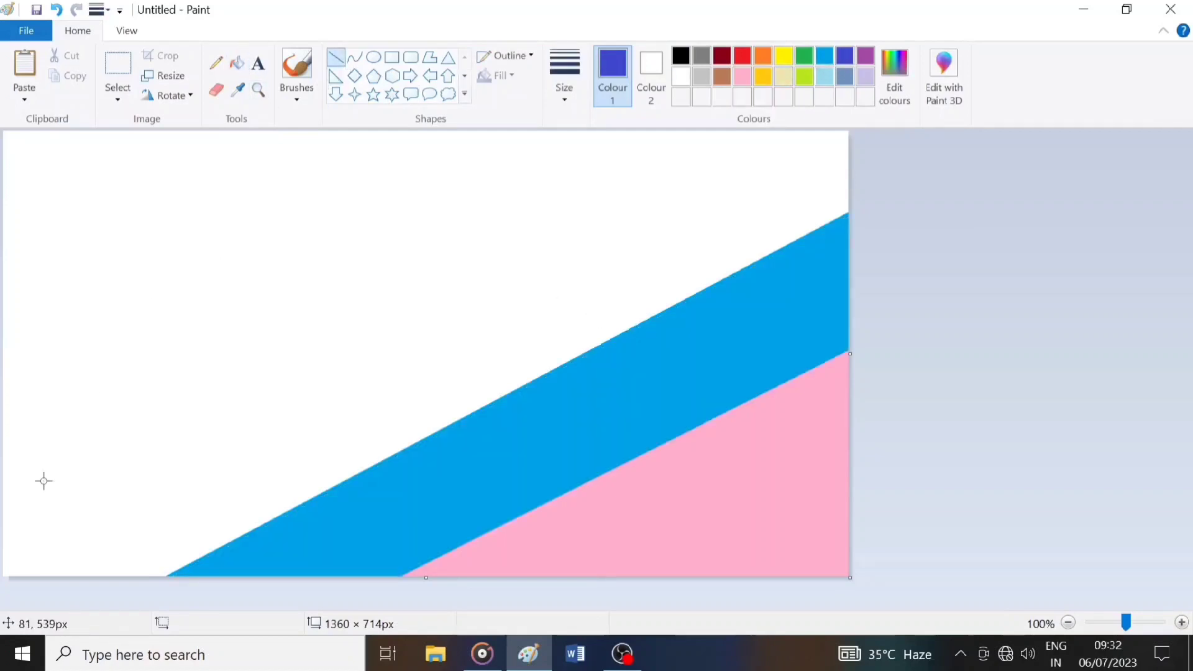
{"action": "left_click_drag", "start_coordinate": [9, 565], "coordinate": [829, 98]}
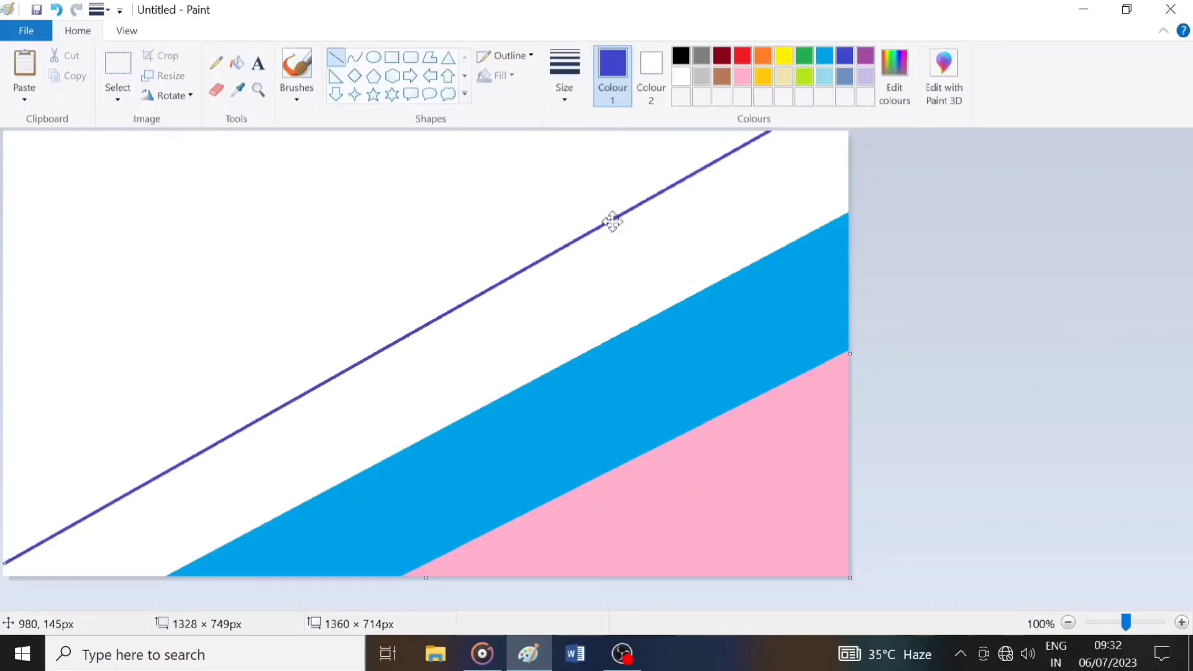
{"action": "left_click_drag", "start_coordinate": [612, 221], "coordinate": [591, 224]}
{"action": "left_click", "coordinate": [437, 218]}
{"action": "left_click", "coordinate": [237, 63]}
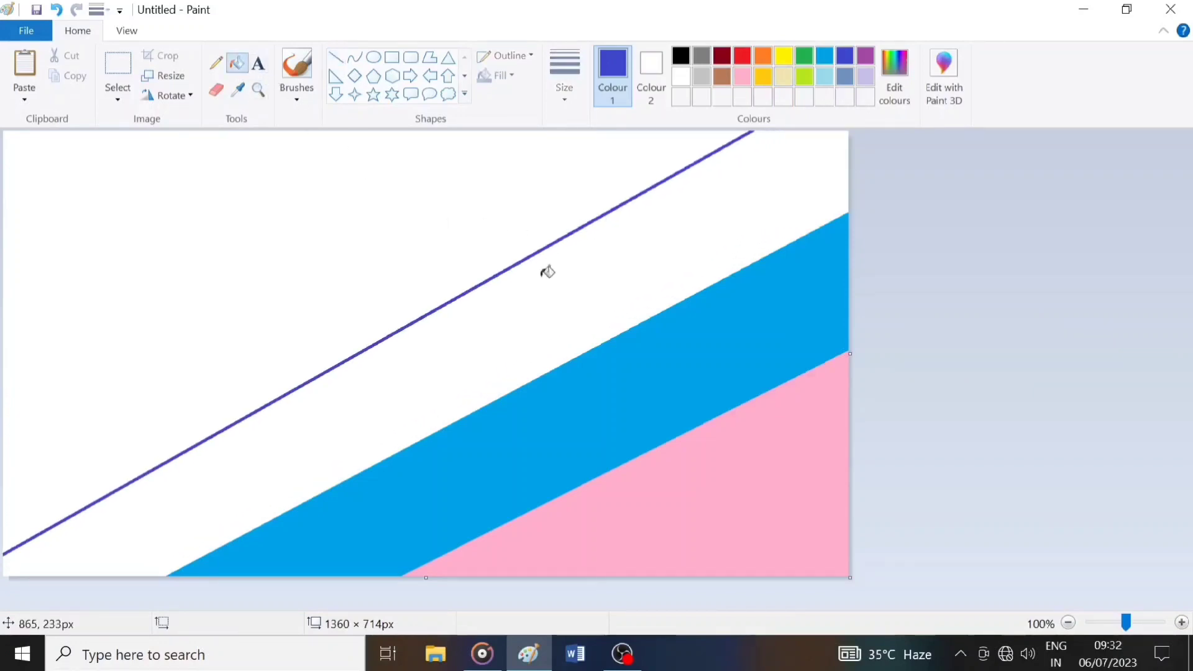
{"action": "left_click", "coordinate": [608, 305]}
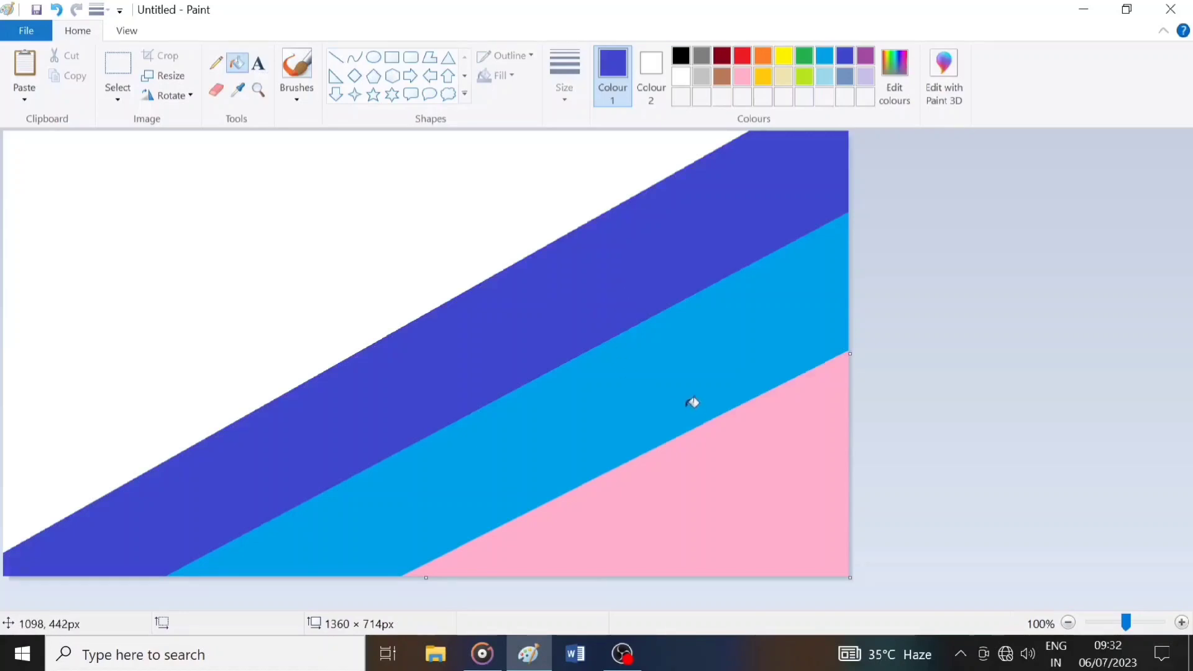
{"action": "key", "text": "ctrl+z"}
{"action": "key", "text": "ctrl+z"}
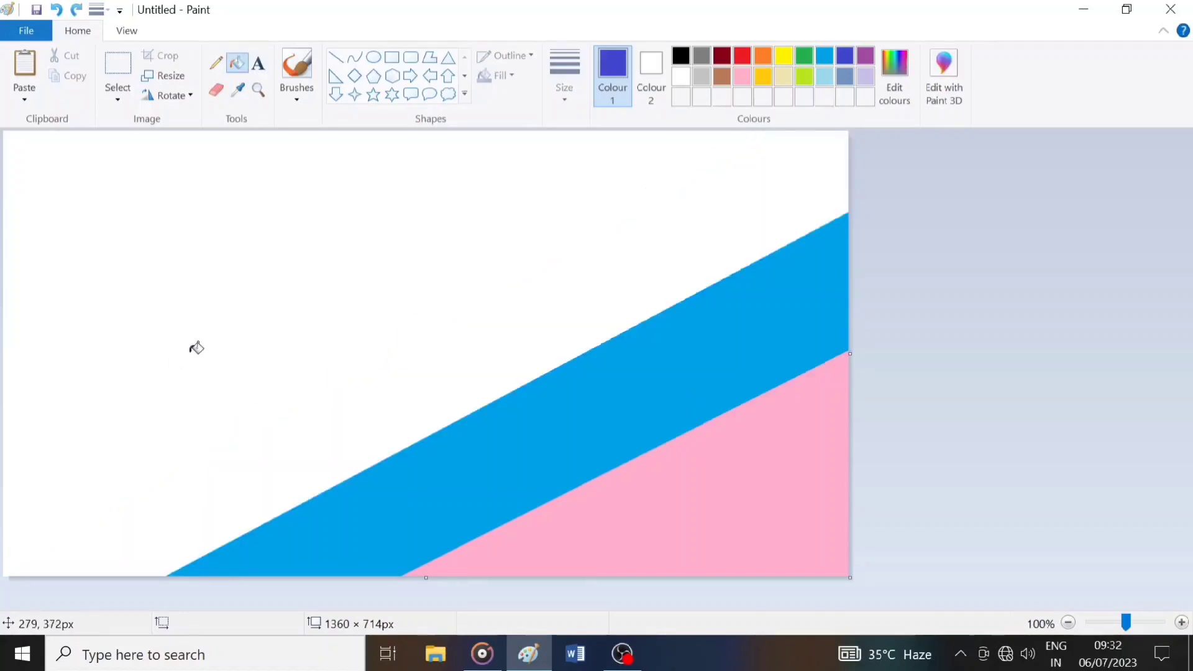
Step: Add an indigo diagonal band above the turquoise one, and fill the remaining upper-left area with black
{"action": "left_click", "coordinate": [336, 57]}
{"action": "mouse_move", "coordinate": [3, 557]}
{"action": "left_mouse_down"}
{"action": "mouse_move", "coordinate": [770, 162]}
{"action": "mouse_move", "coordinate": [814, 115]}
{"action": "left_mouse_up"}
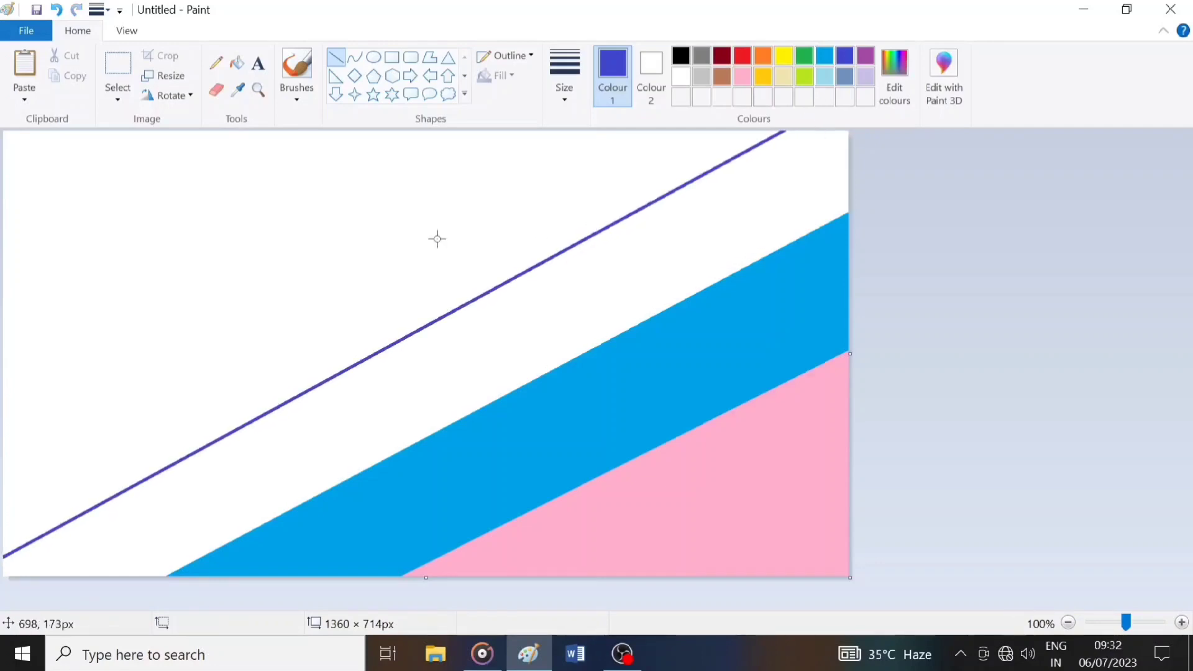
{"action": "left_click", "coordinate": [237, 63]}
{"action": "left_click", "coordinate": [587, 296]}
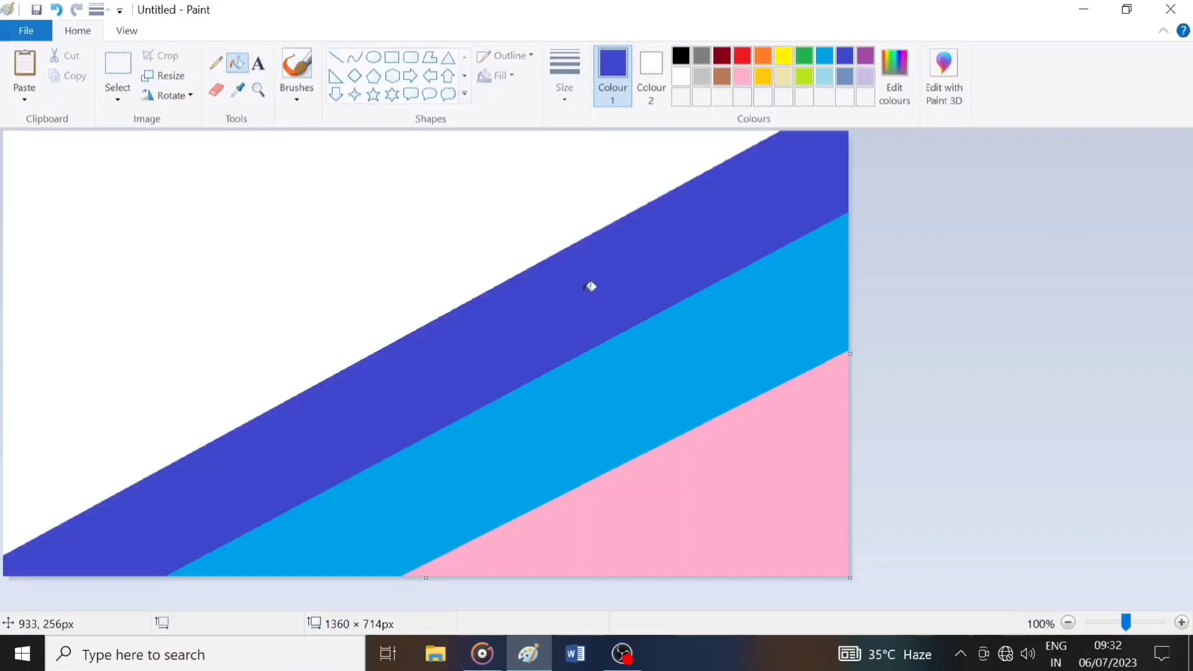
{"action": "left_click", "coordinate": [681, 57]}
{"action": "left_click", "coordinate": [479, 194]}
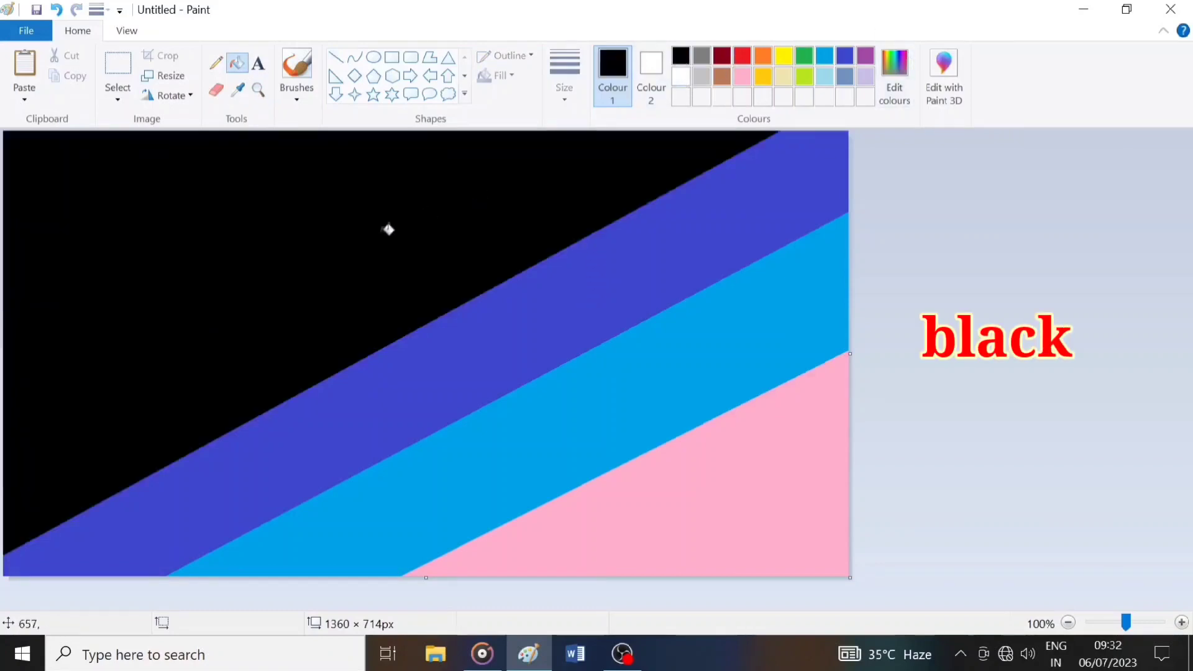
Step: Resize the image to 1 pixel horizontally without maintaining the aspect ratio, keeping the height at 714 pixels
{"action": "left_click", "coordinate": [163, 75]}
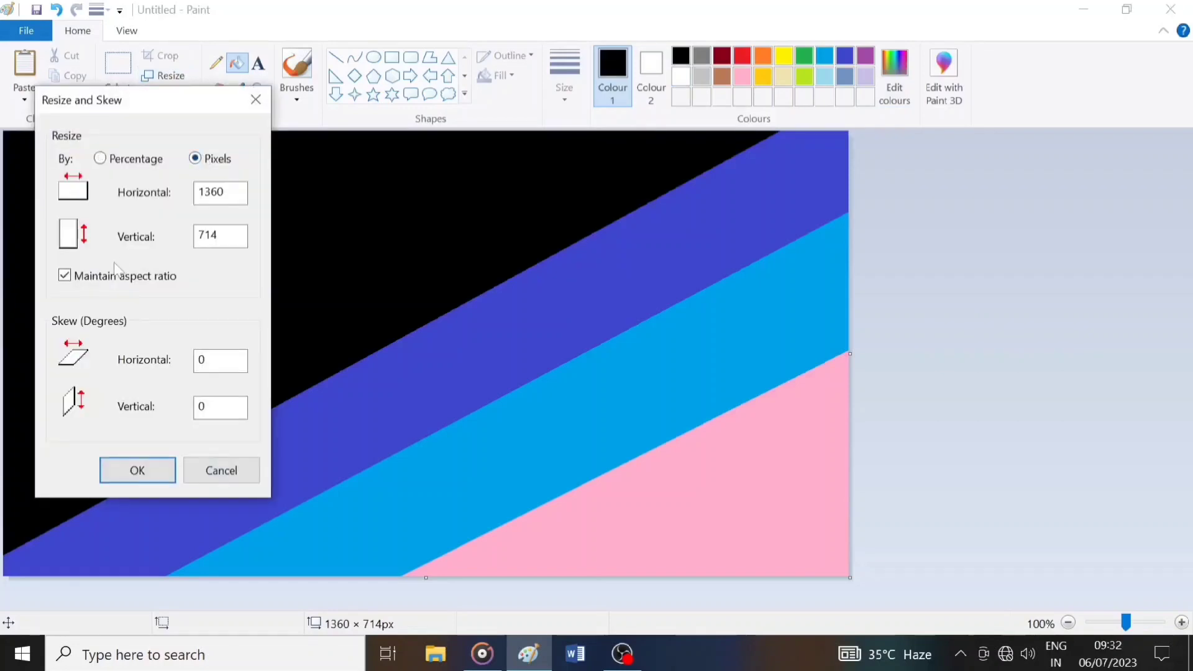
{"action": "left_click_drag", "start_coordinate": [227, 193], "coordinate": [177, 197]}
{"action": "type", "text": "1"}
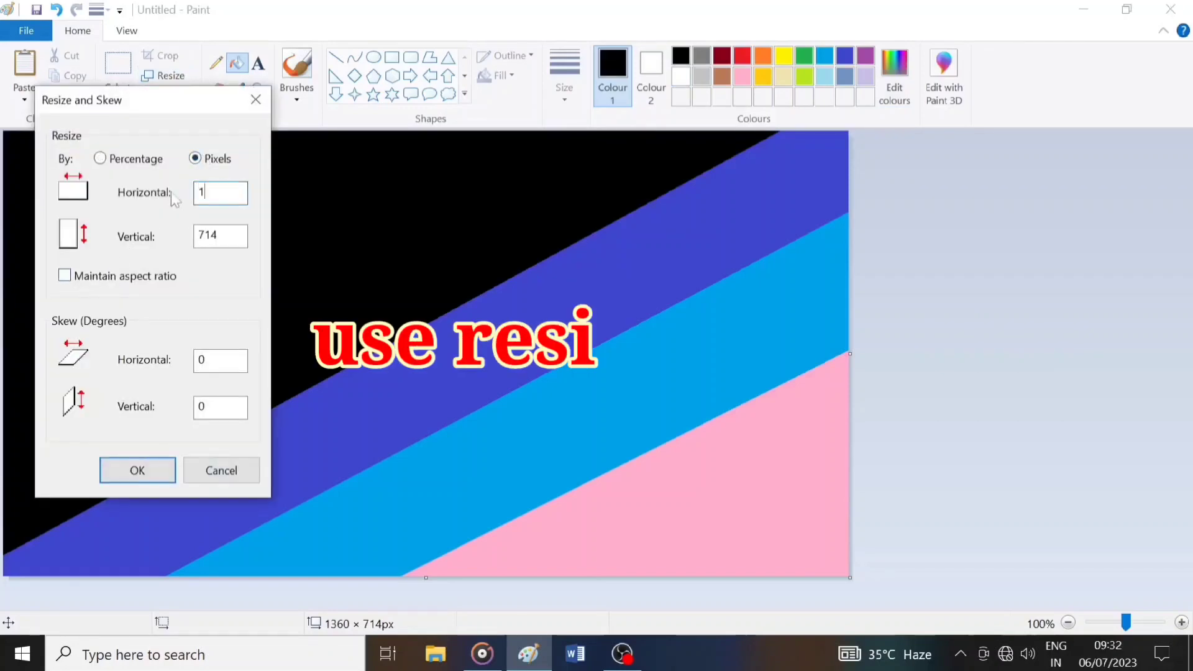
{"action": "left_click", "coordinate": [135, 471]}
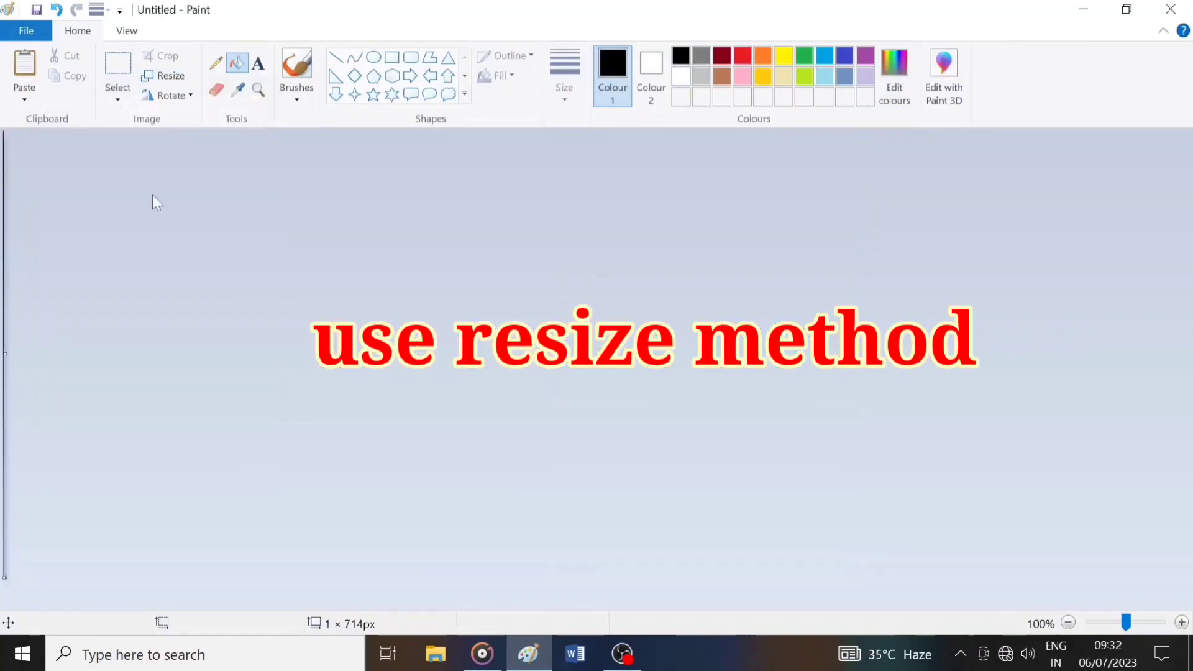
Step: Stretch the image back to a horizontal size of 1360 pixels to produce a smooth gradient
{"action": "left_click", "coordinate": [163, 75]}
{"action": "left_click", "coordinate": [195, 158]}
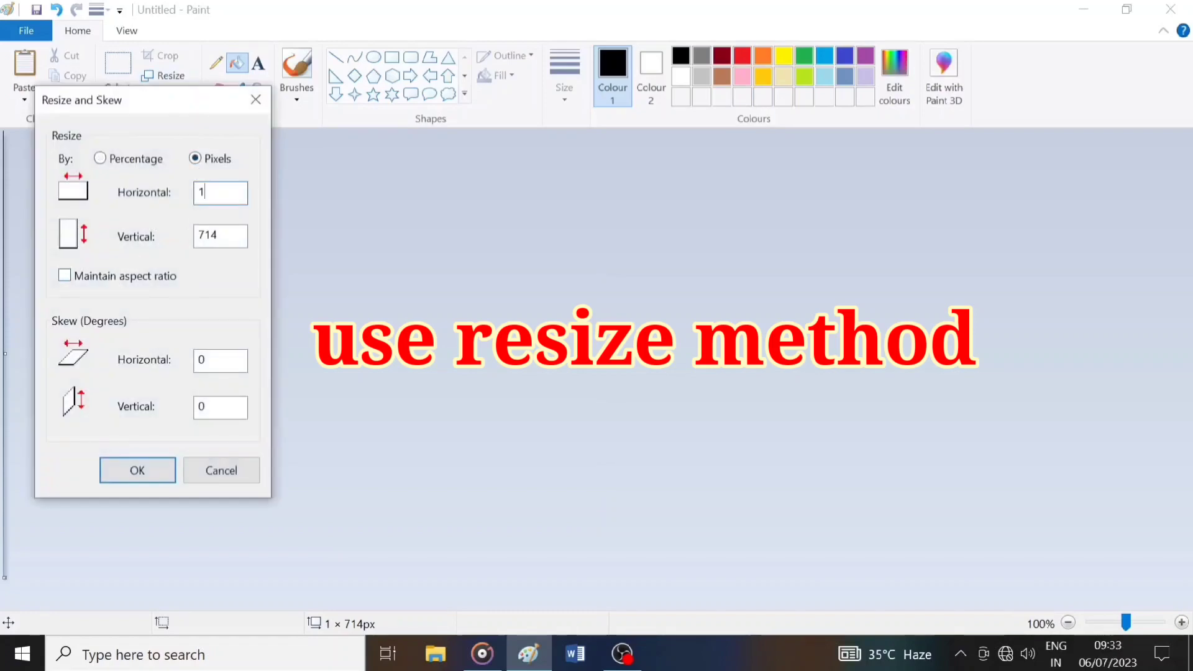
{"action": "type", "text": "360"}
{"action": "left_click", "coordinate": [135, 471]}
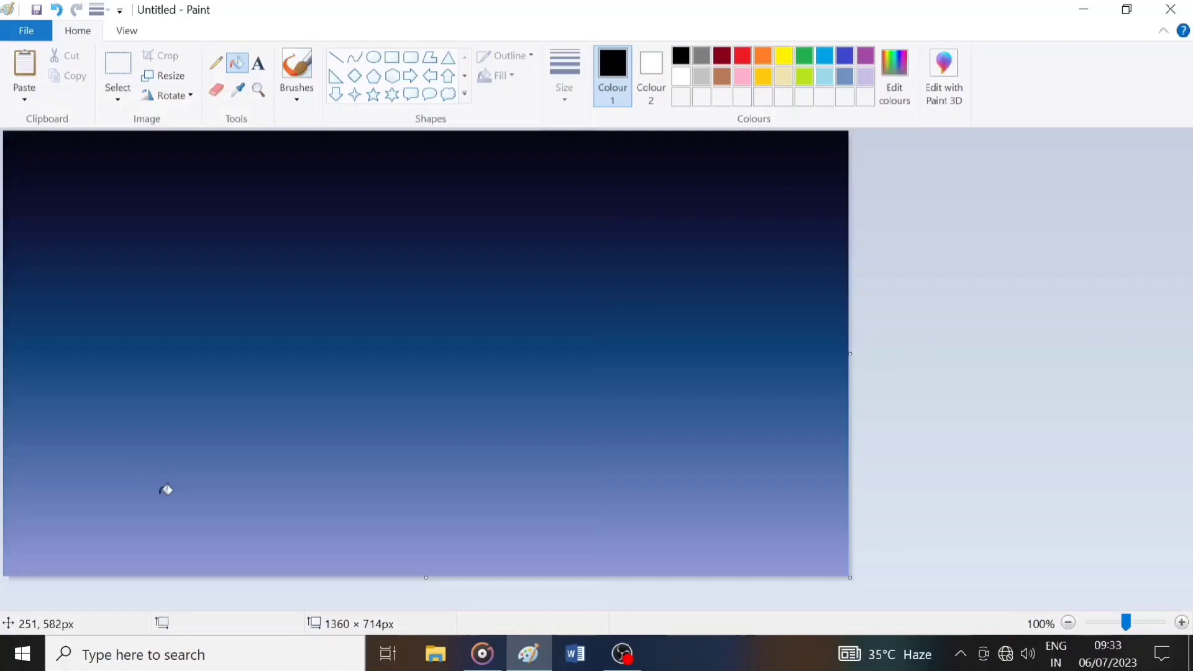
Step: Select the whole gradient and shrink it vertically from its lower edge to about 1360 × 547 px
{"action": "left_click", "coordinate": [117, 92]}
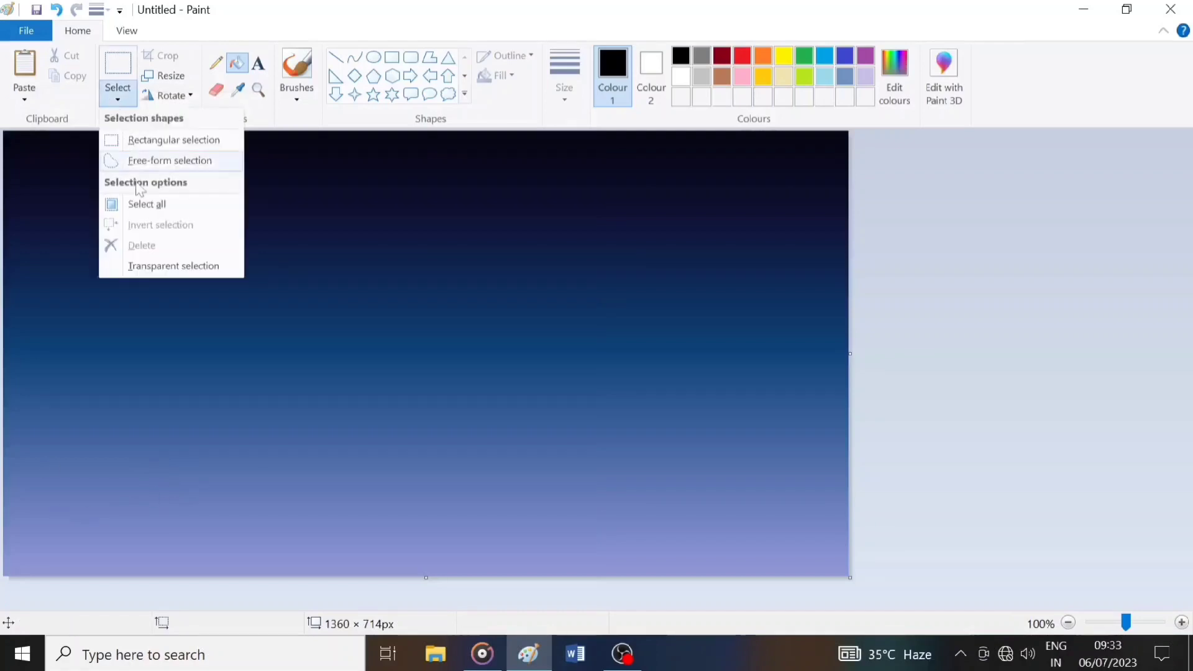
{"action": "left_click", "coordinate": [147, 205]}
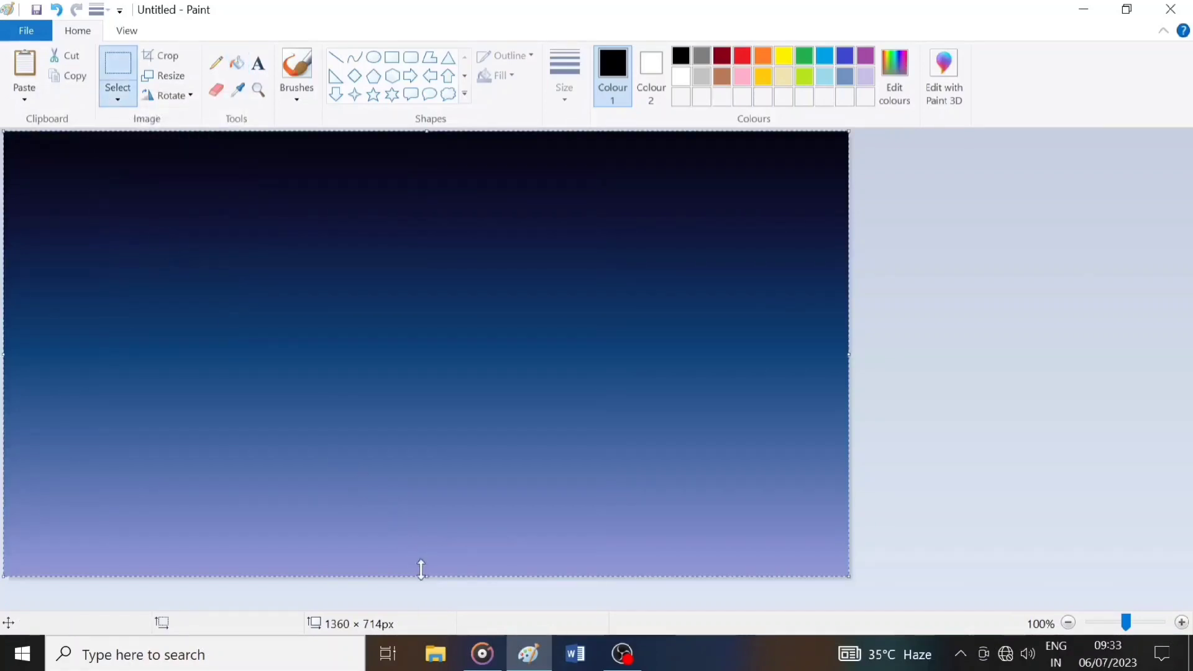
{"action": "left_click_drag", "start_coordinate": [422, 569], "coordinate": [440, 460]}
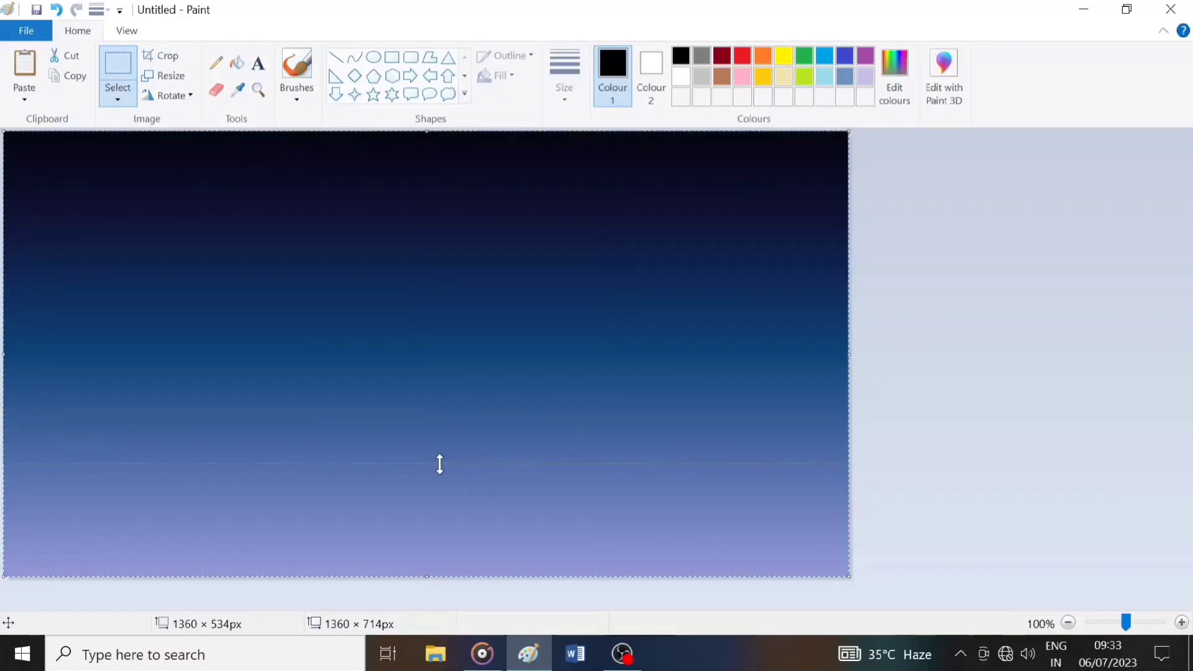
{"action": "mouse_move", "coordinate": [440, 464]}
{"action": "left_mouse_down"}
{"action": "mouse_move", "coordinate": [439, 478]}
{"action": "mouse_move", "coordinate": [426, 470]}
{"action": "left_mouse_up"}
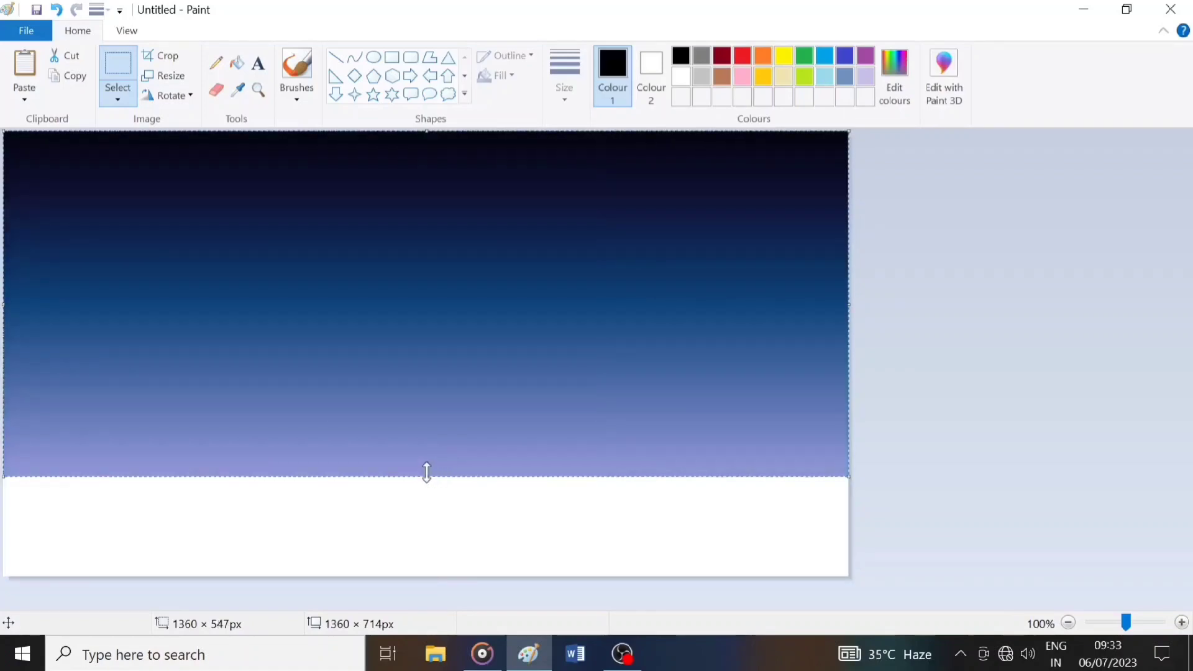
Step: Place a vertically flipped copy of the gradient, compressed to about 1360 × 196 px, over the white strip at the canvas's lower edge
{"action": "right_click", "coordinate": [430, 391]}
{"action": "right_click", "coordinate": [420, 326]}
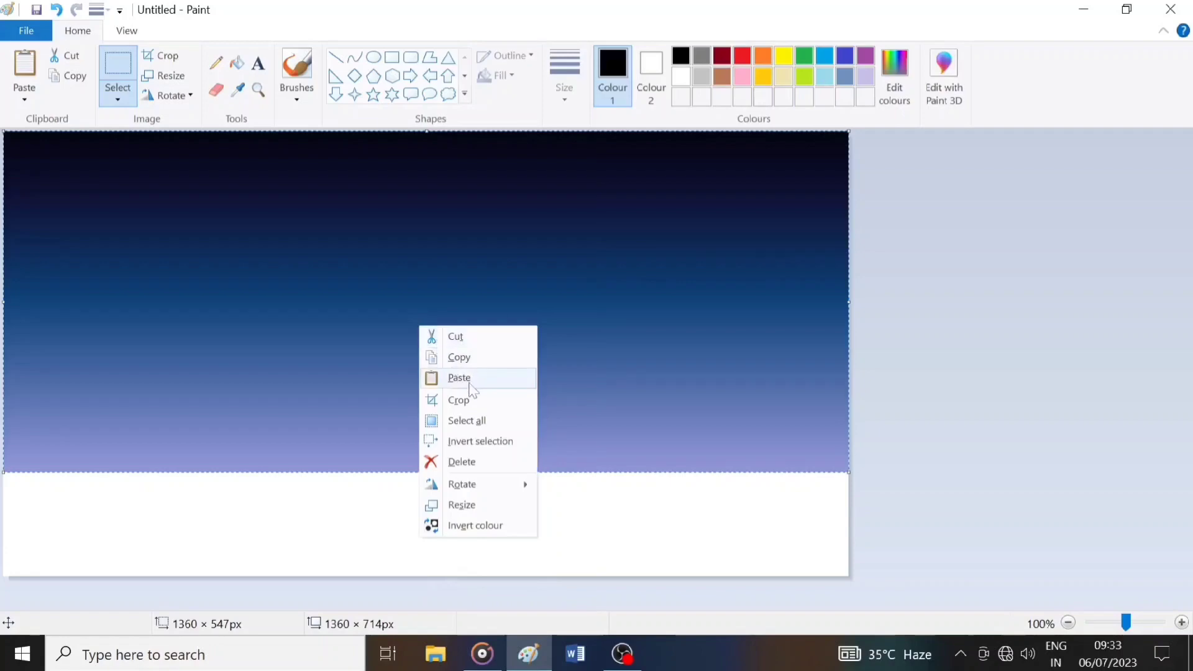
{"action": "mouse_move", "coordinate": [474, 485]}
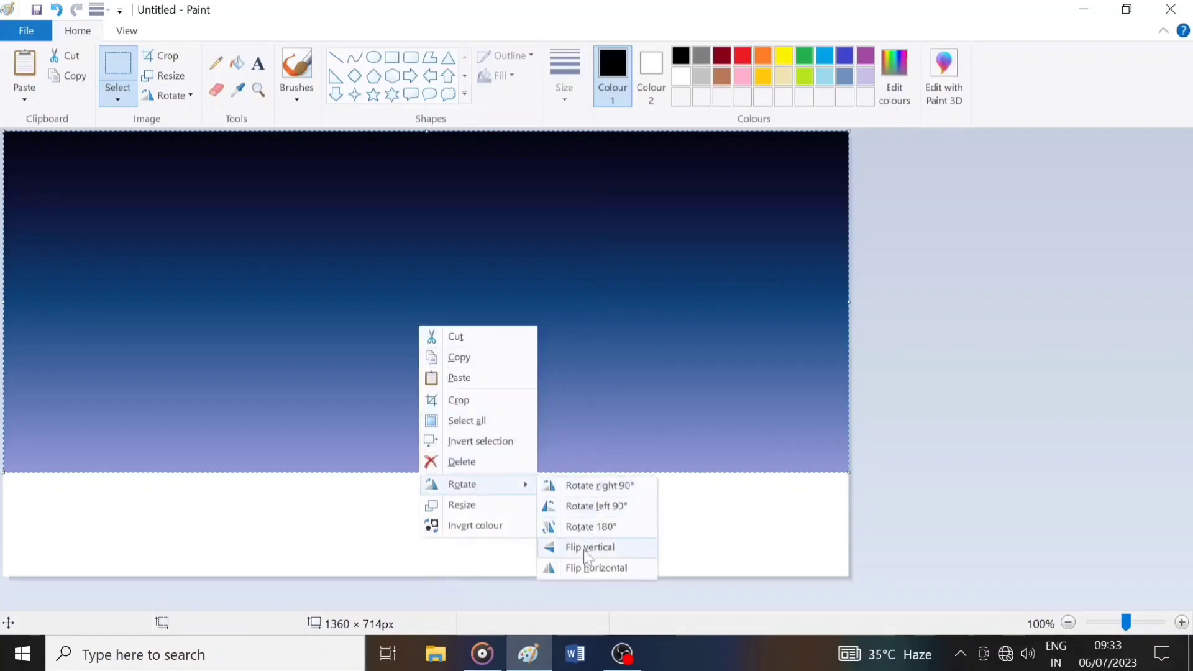
{"action": "left_click", "coordinate": [587, 547]}
{"action": "left_click_drag", "start_coordinate": [428, 471], "coordinate": [415, 280]}
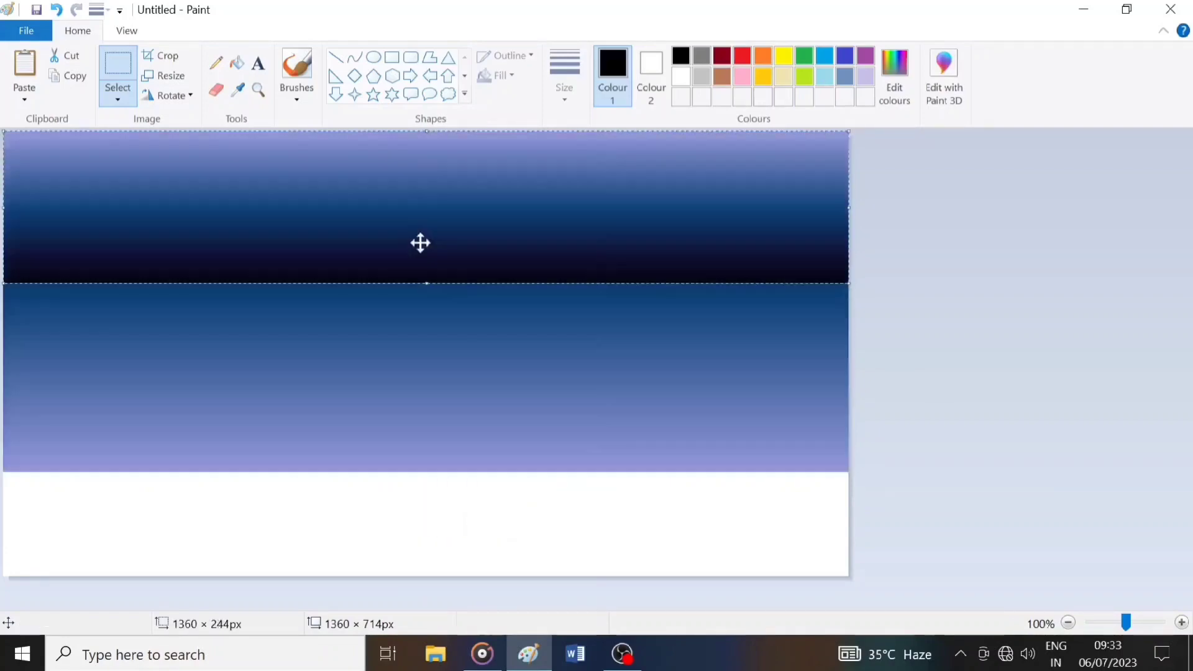
{"action": "left_click_drag", "start_coordinate": [427, 207], "coordinate": [413, 546]}
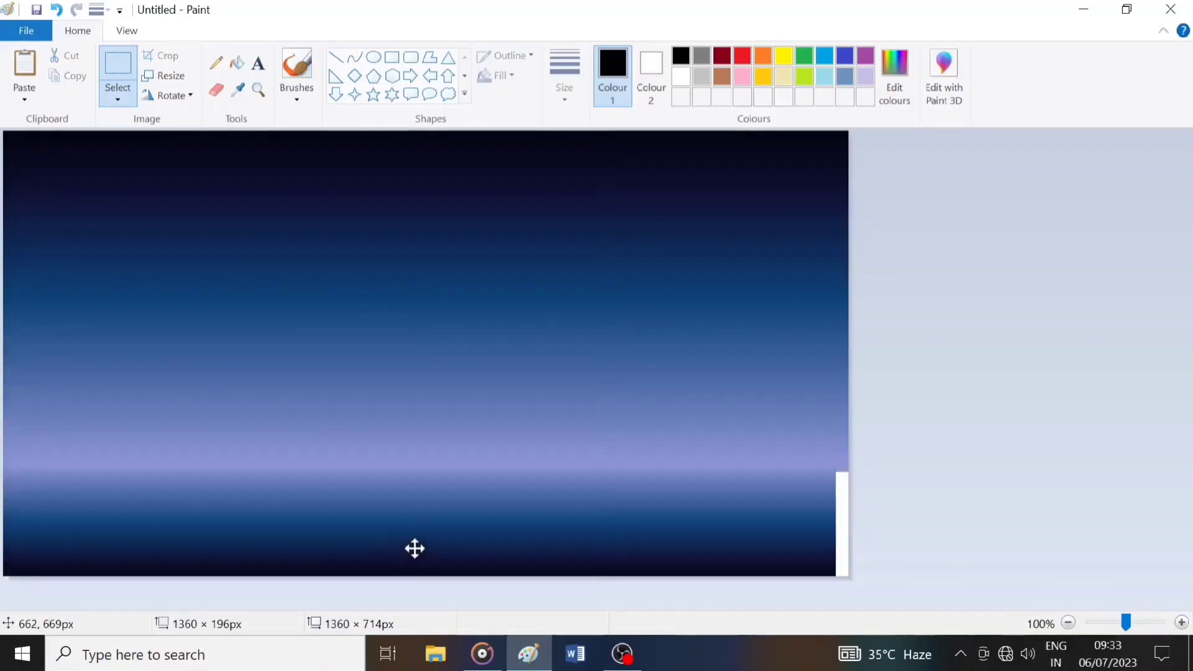
{"action": "left_click_drag", "start_coordinate": [587, 559], "coordinate": [586, 562]}
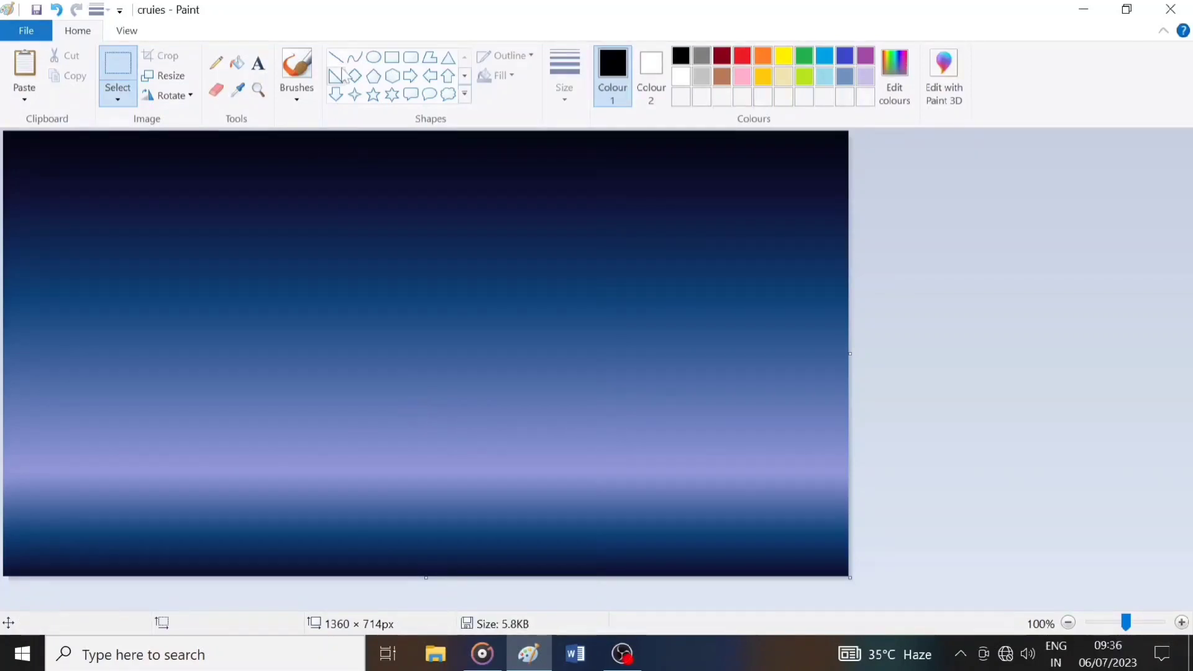
Step: Draw the ship hull's rising deck line in black across the lower sky, and add a curved bow about 92 × 155 px at its right end
{"action": "left_click", "coordinate": [336, 57]}
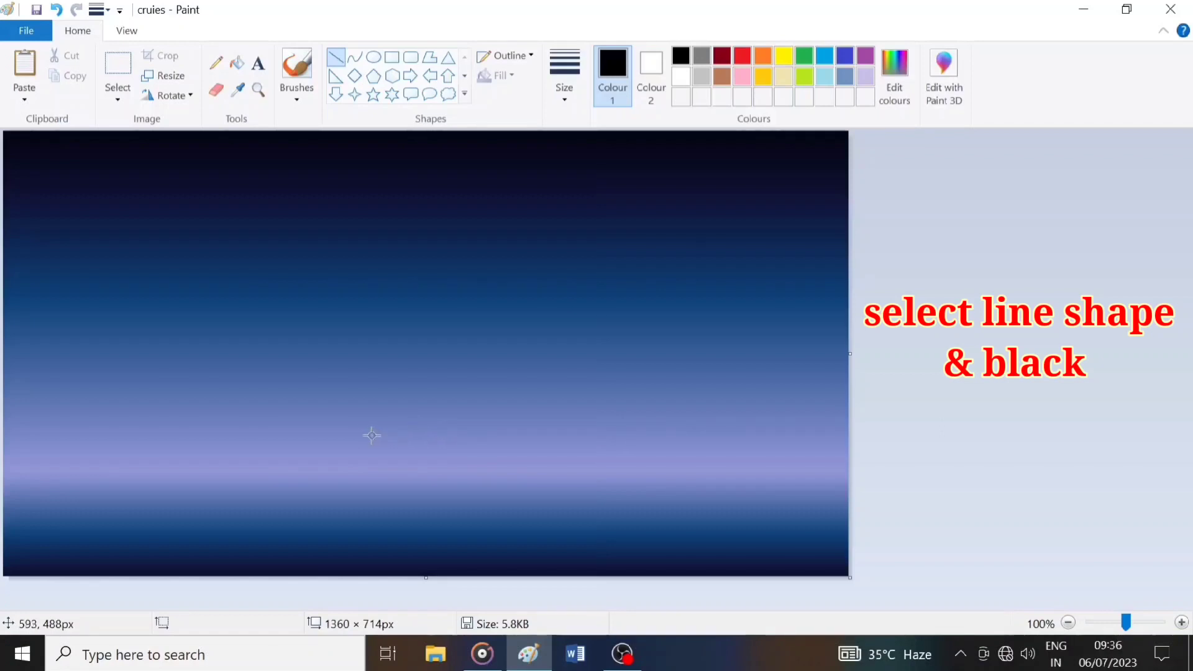
{"action": "left_click_drag", "start_coordinate": [371, 435], "coordinate": [684, 393]}
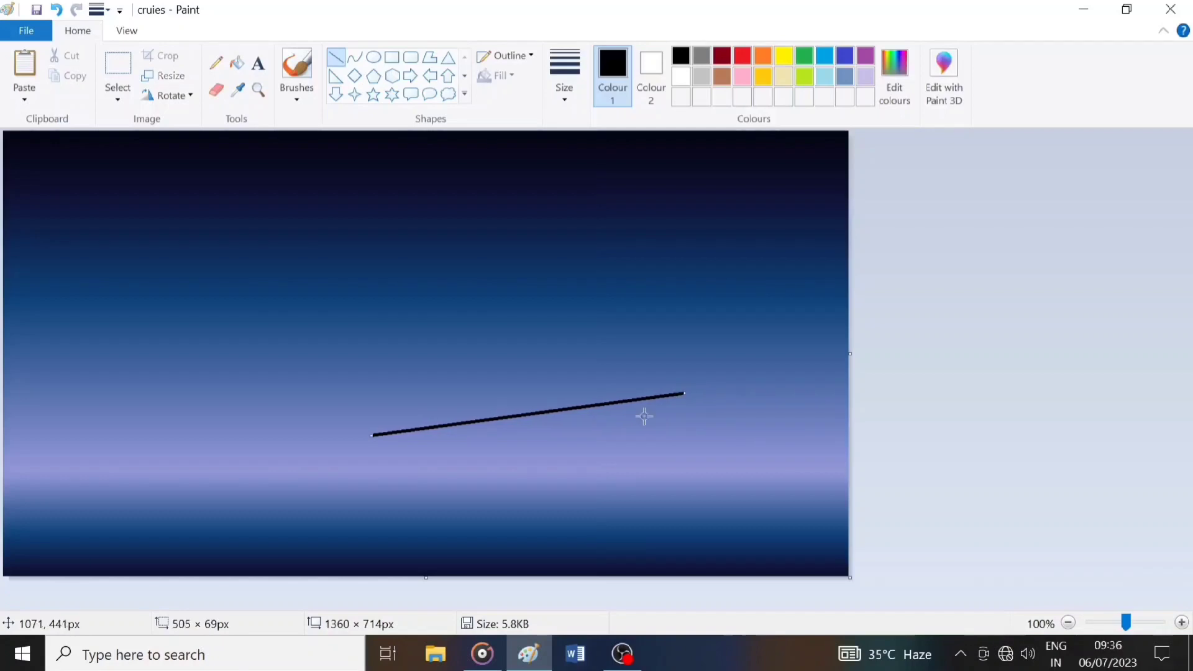
{"action": "left_click_drag", "start_coordinate": [371, 442], "coordinate": [347, 439]}
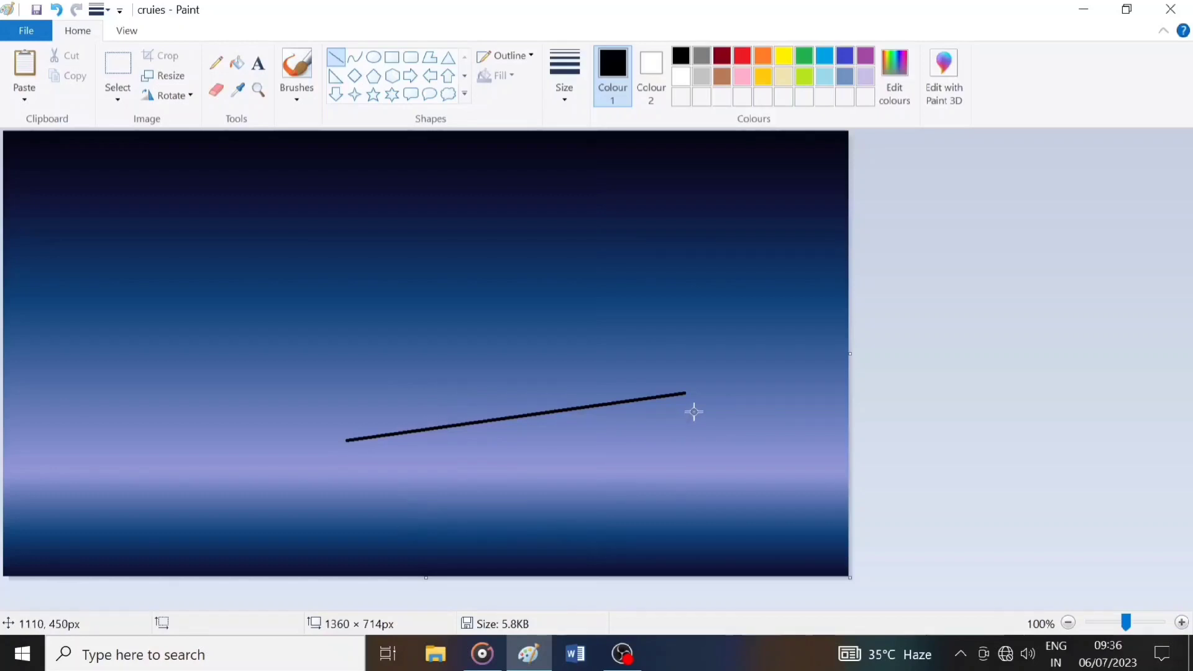
{"action": "mouse_move", "coordinate": [685, 392]}
{"action": "left_mouse_down"}
{"action": "mouse_move", "coordinate": [695, 406]}
{"action": "mouse_move", "coordinate": [634, 503]}
{"action": "left_mouse_up"}
{"action": "left_click", "coordinate": [355, 57]}
{"action": "left_click_drag", "start_coordinate": [646, 454], "coordinate": [667, 466]}
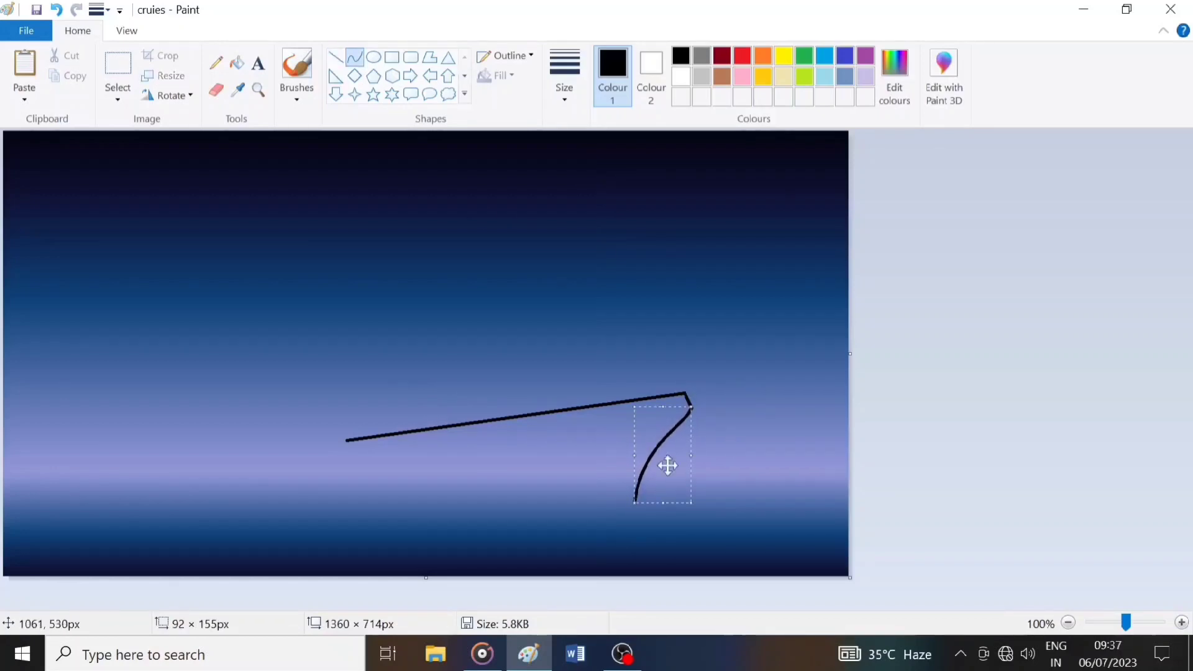
{"action": "left_click", "coordinate": [558, 447]}
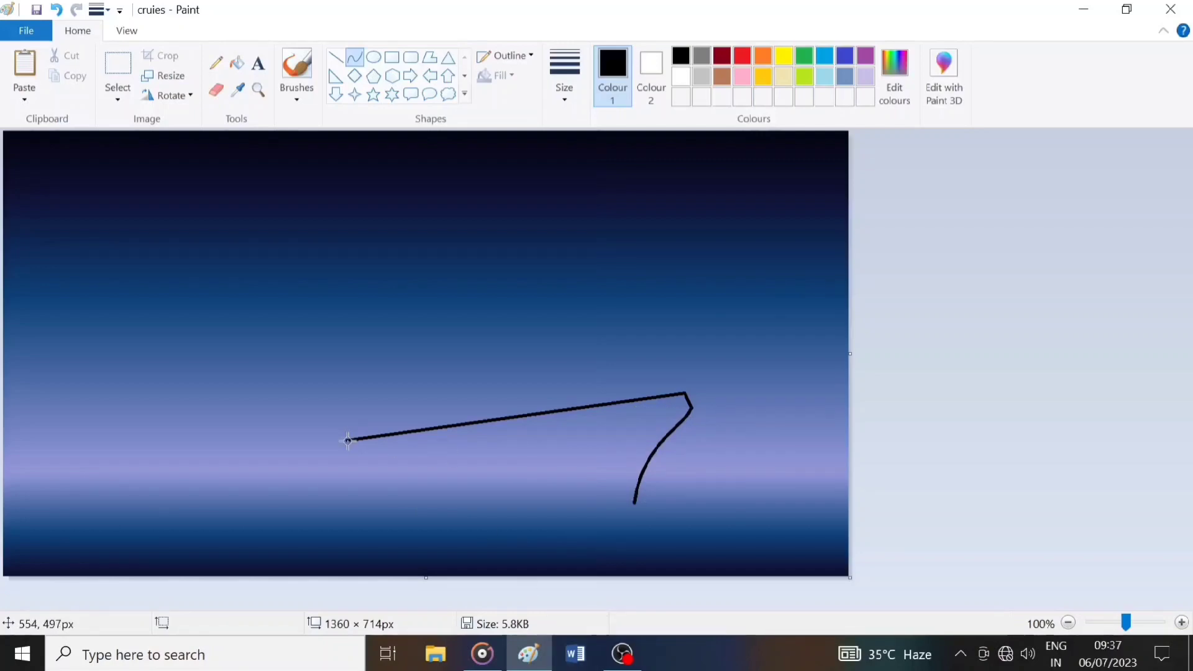
Step: Close the hull outline with a straight black bottom line and a curved stern about 30 × 76 px at the left end
{"action": "left_click", "coordinate": [335, 57]}
{"action": "left_click_drag", "start_coordinate": [634, 502], "coordinate": [366, 489]}
{"action": "left_click", "coordinate": [355, 58]}
{"action": "left_click_drag", "start_coordinate": [347, 440], "coordinate": [366, 489]}
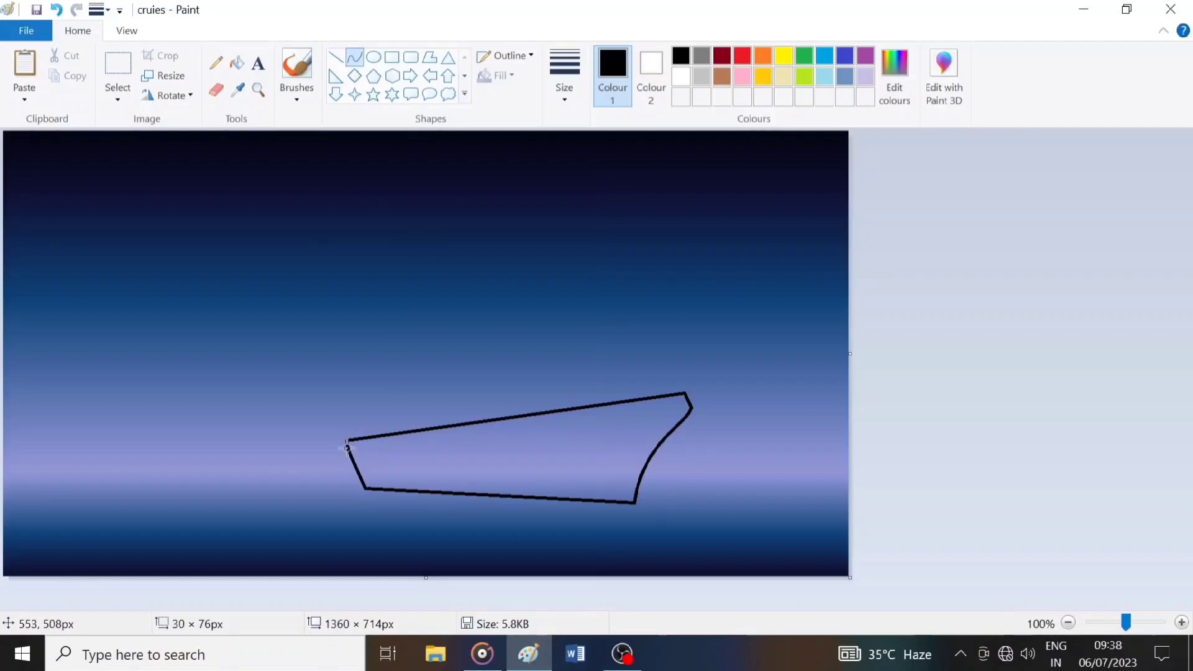
{"action": "left_click", "coordinate": [347, 457]}
{"action": "left_click", "coordinate": [352, 475]}
{"action": "left_click", "coordinate": [463, 481]}
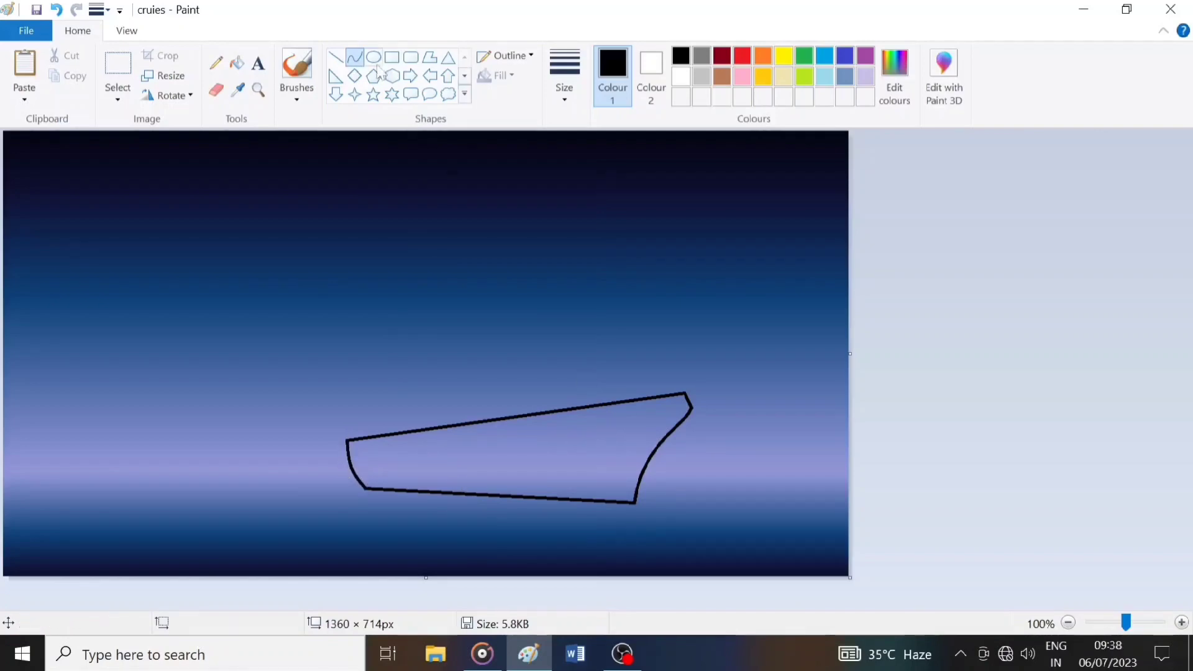
Step: Paint the inside of the hull solid black with the brush
{"action": "left_click", "coordinate": [297, 69]}
{"action": "mouse_move", "coordinate": [534, 438]}
{"action": "left_mouse_down"}
{"action": "mouse_move", "coordinate": [356, 451]}
{"action": "mouse_move", "coordinate": [398, 460]}
{"action": "mouse_move", "coordinate": [593, 433]}
{"action": "mouse_move", "coordinate": [460, 436]}
{"action": "mouse_move", "coordinate": [385, 463]}
{"action": "left_mouse_up"}
{"action": "left_click_drag", "start_coordinate": [407, 478], "coordinate": [600, 487]}
{"action": "key", "text": "ctrl+z"}
{"action": "mouse_move", "coordinate": [377, 466]}
{"action": "left_mouse_down"}
{"action": "mouse_move", "coordinate": [443, 480]}
{"action": "mouse_move", "coordinate": [600, 489]}
{"action": "mouse_move", "coordinate": [618, 483]}
{"action": "mouse_move", "coordinate": [640, 417]}
{"action": "mouse_move", "coordinate": [618, 415]}
{"action": "mouse_move", "coordinate": [676, 407]}
{"action": "mouse_move", "coordinate": [626, 481]}
{"action": "left_mouse_up"}
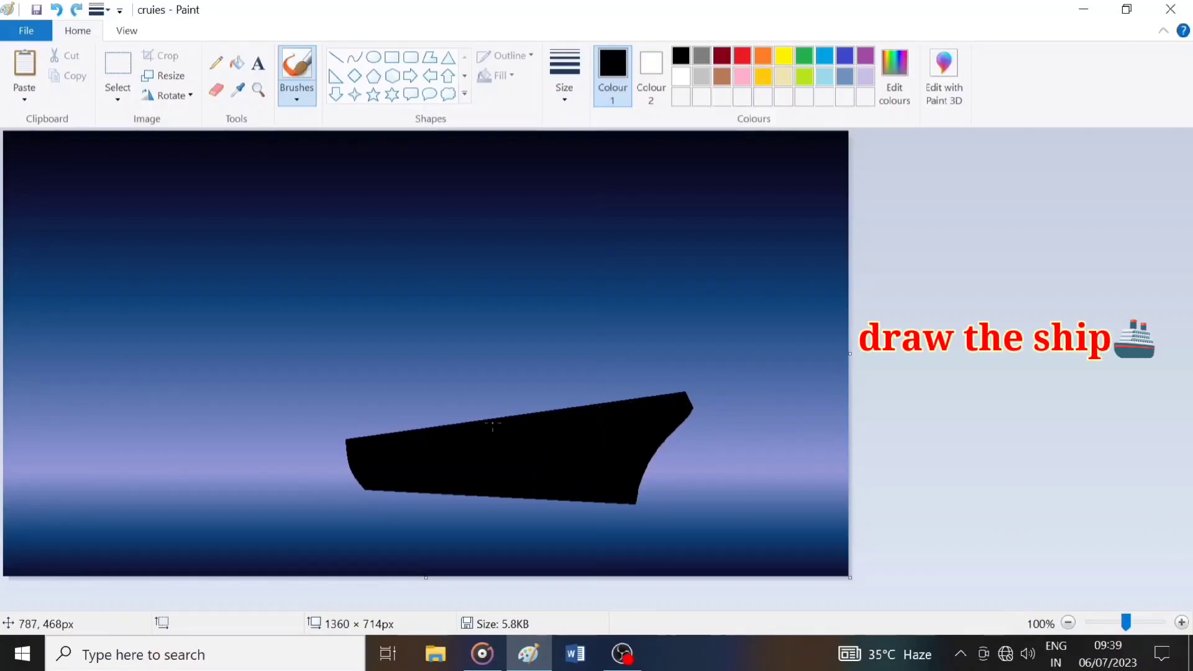
Step: Round off the bow tip with the brush and draw a sloping black line up from the foredeck as the superstructure's front edge
{"action": "left_click_drag", "start_coordinate": [681, 398], "coordinate": [622, 406]}
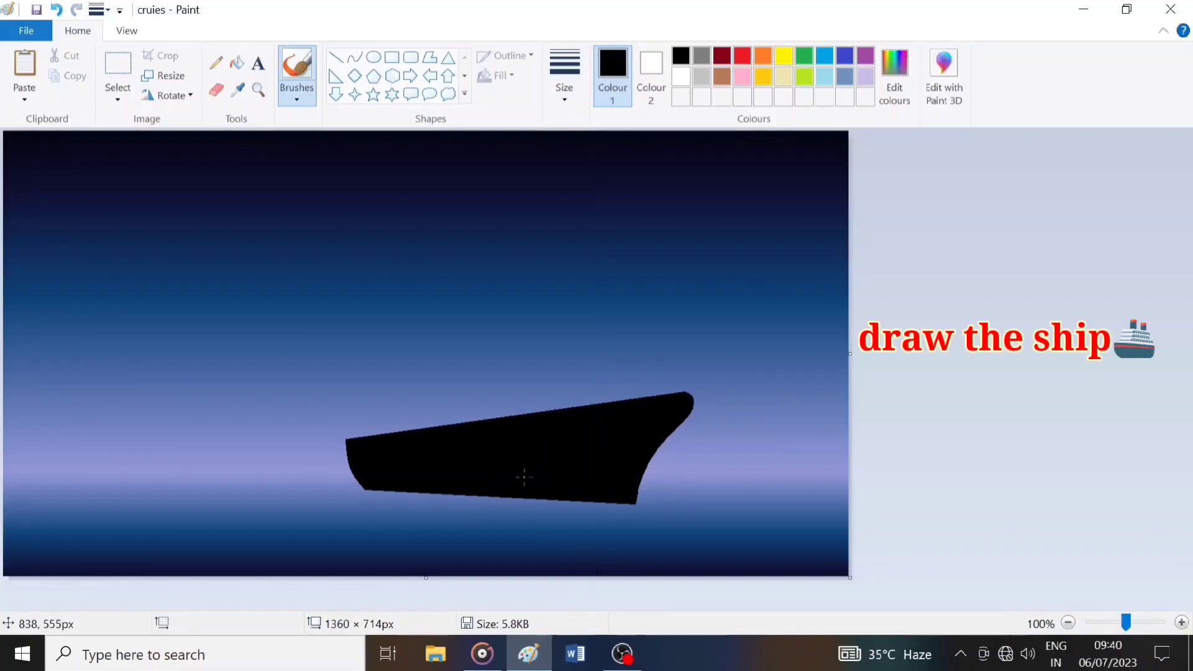
{"action": "left_click", "coordinate": [335, 57]}
{"action": "left_click_drag", "start_coordinate": [595, 317], "coordinate": [655, 397]}
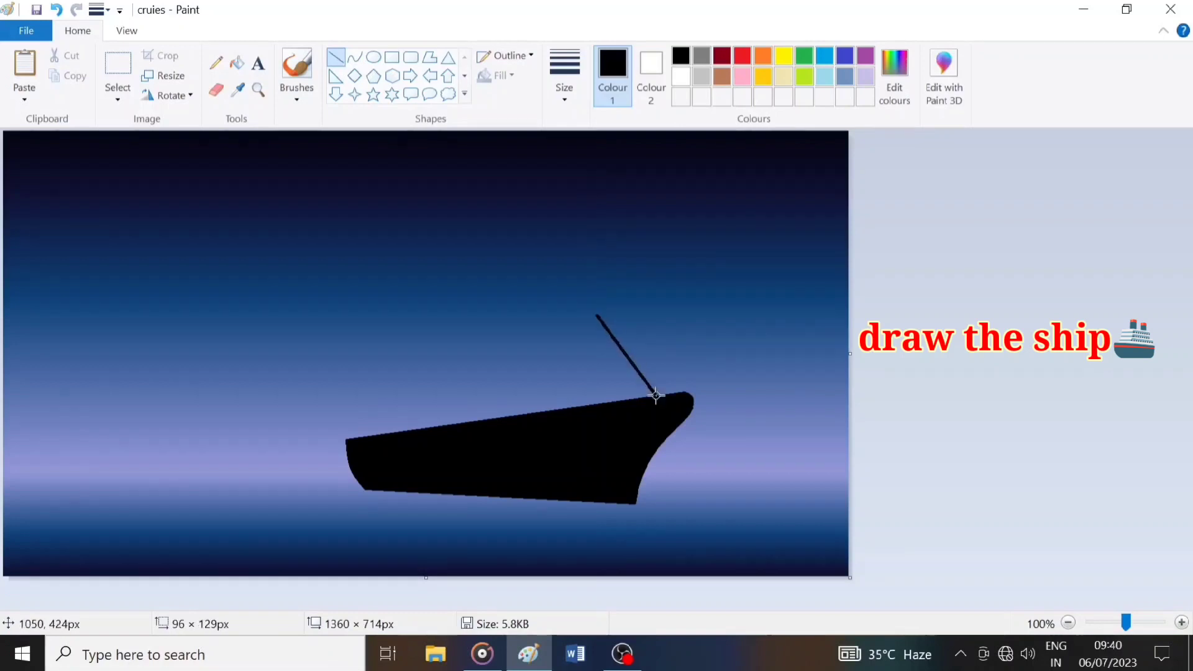
{"action": "key", "text": "ctrl+z"}
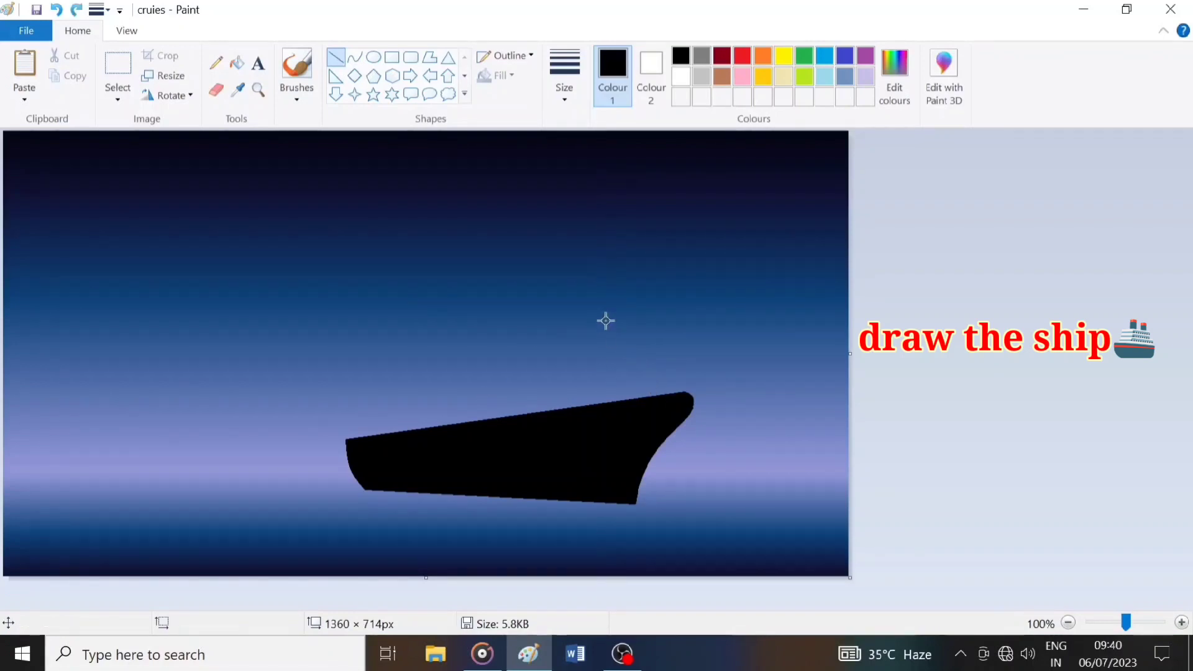
{"action": "mouse_move", "coordinate": [600, 306]}
{"action": "left_mouse_down"}
{"action": "mouse_move", "coordinate": [654, 403]}
{"action": "mouse_move", "coordinate": [599, 302]}
{"action": "left_mouse_up"}
{"action": "left_click", "coordinate": [511, 383]}
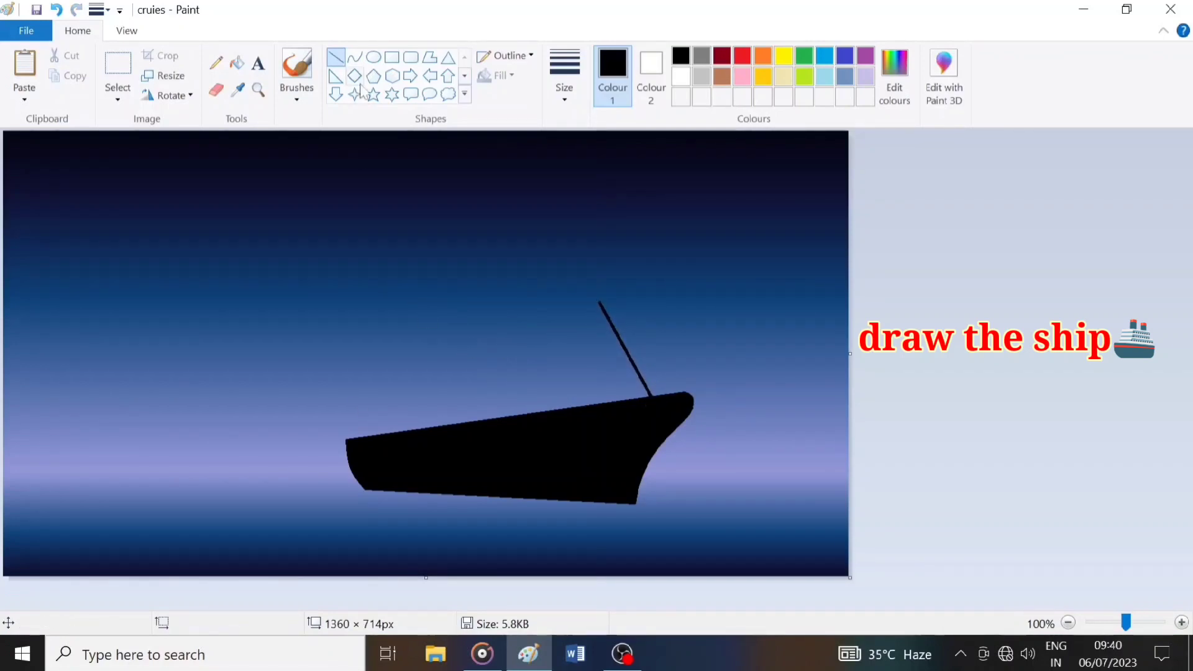
{"action": "left_click", "coordinate": [355, 57]}
{"action": "left_click_drag", "start_coordinate": [364, 371], "coordinate": [359, 437]}
{"action": "key", "text": "ctrl+z"}
{"action": "left_click_drag", "start_coordinate": [361, 377], "coordinate": [354, 427]}
{"action": "left_click", "coordinate": [373, 380]}
{"action": "left_click", "coordinate": [335, 57]}
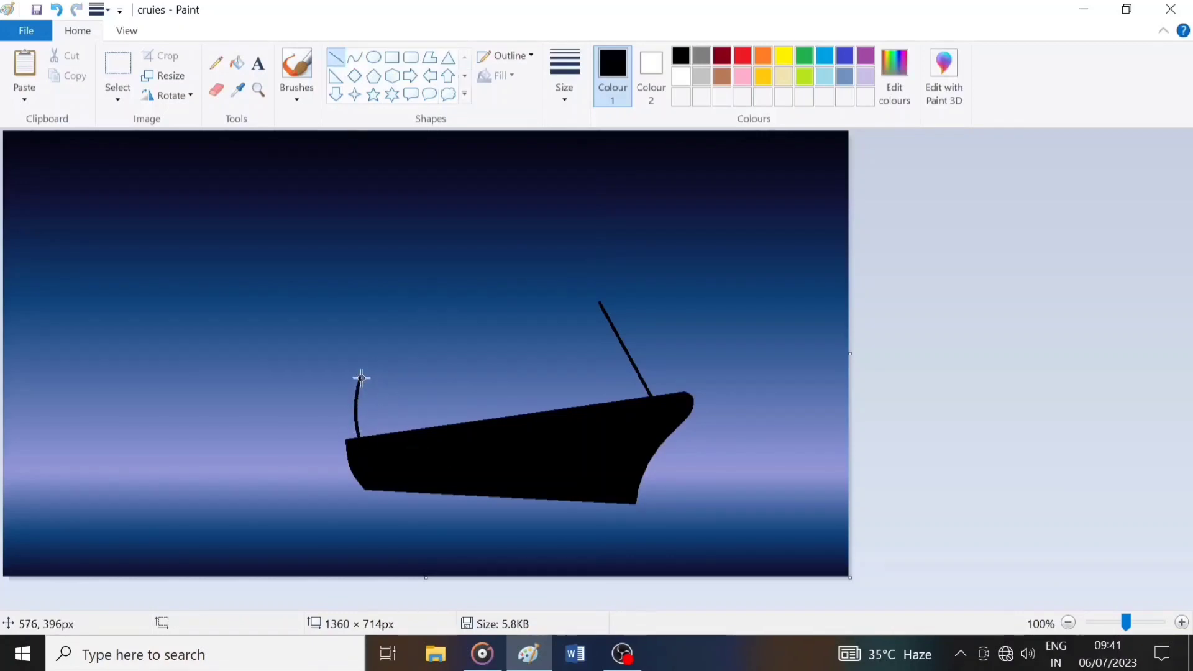
{"action": "left_click_drag", "start_coordinate": [360, 378], "coordinate": [600, 303]}
{"action": "key", "text": "ctrl+z"}
{"action": "key", "text": "ctrl+z"}
Step: Draw a short, slightly slanted black line up from the stern deck as the superstructure's rear edge
{"action": "left_click_drag", "start_coordinate": [366, 386], "coordinate": [358, 438]}
{"action": "left_click", "coordinate": [426, 455]}
{"action": "left_click_drag", "start_coordinate": [364, 385], "coordinate": [600, 303]}
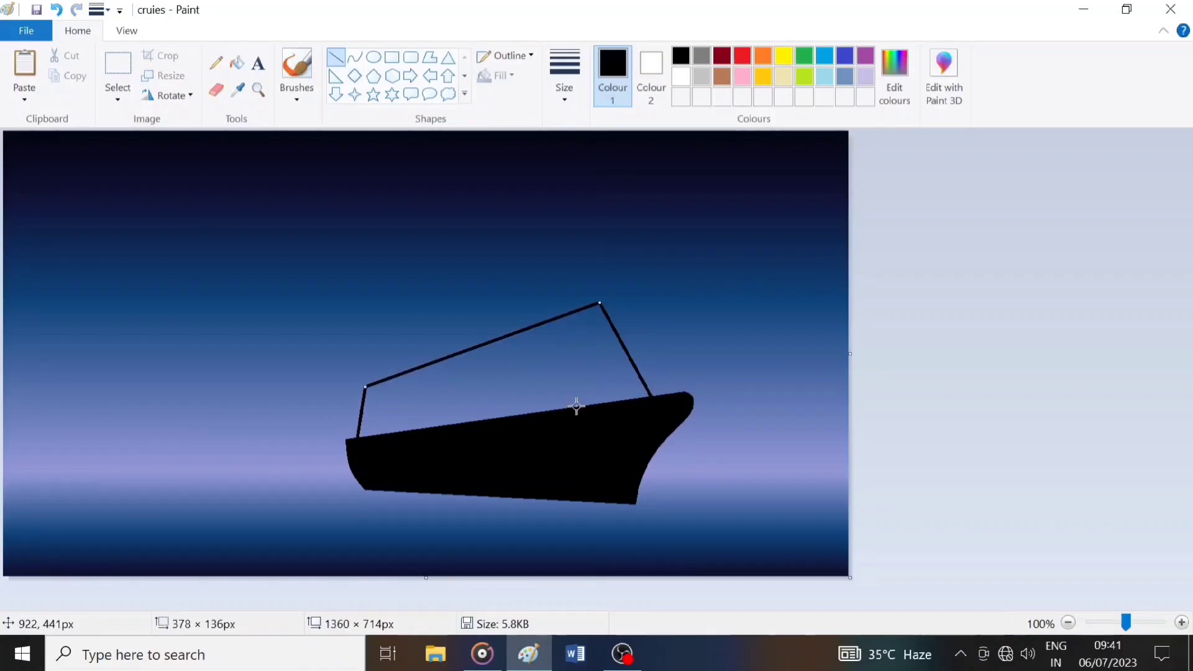
{"action": "key", "text": "ctrl+z"}
{"action": "left_click_drag", "start_coordinate": [518, 311], "coordinate": [599, 303]}
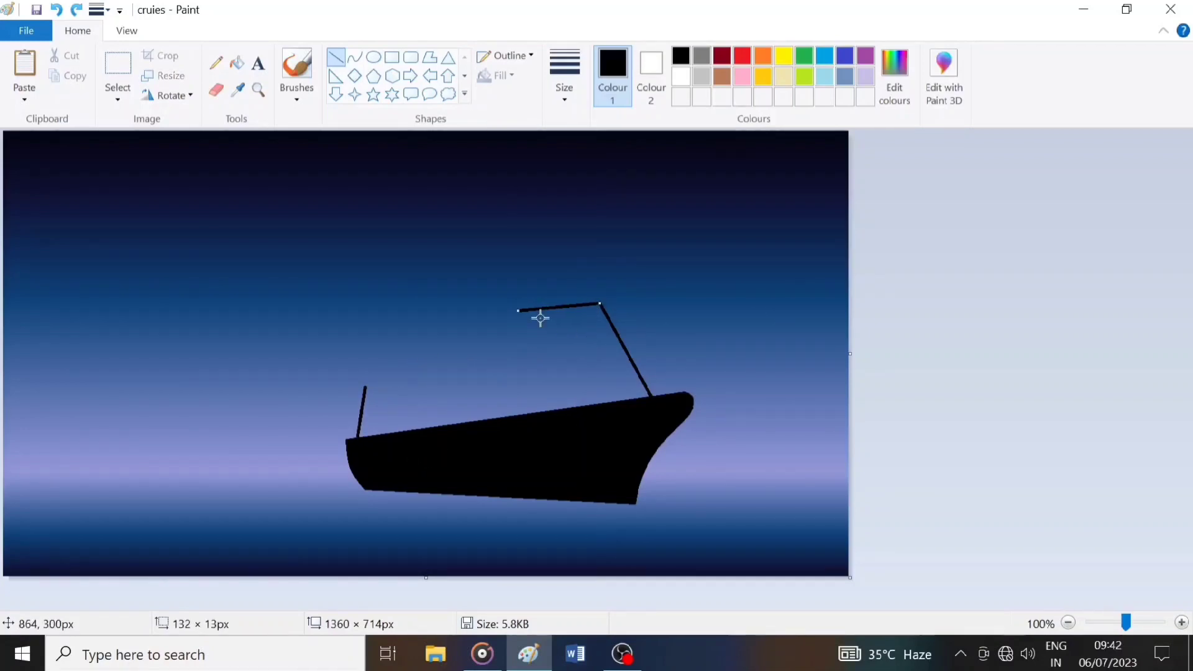
{"action": "key", "text": "ctrl+z"}
Step: Close the superstructure outline with a level black roof line from the front edge and a sloping line down to the rear edge
{"action": "mouse_move", "coordinate": [518, 310]}
{"action": "left_mouse_down"}
{"action": "mouse_move", "coordinate": [599, 310]}
{"action": "mouse_move", "coordinate": [509, 306]}
{"action": "left_mouse_up"}
{"action": "key", "text": "Up"}
{"action": "key", "text": "Up"}
{"action": "key", "text": "Up"}
{"action": "key", "text": "Up"}
{"action": "key", "text": "Up"}
{"action": "key", "text": "Right"}
{"action": "key", "text": "Right"}
{"action": "left_click_drag", "start_coordinate": [364, 386], "coordinate": [510, 305]}
{"action": "left_click", "coordinate": [558, 363]}
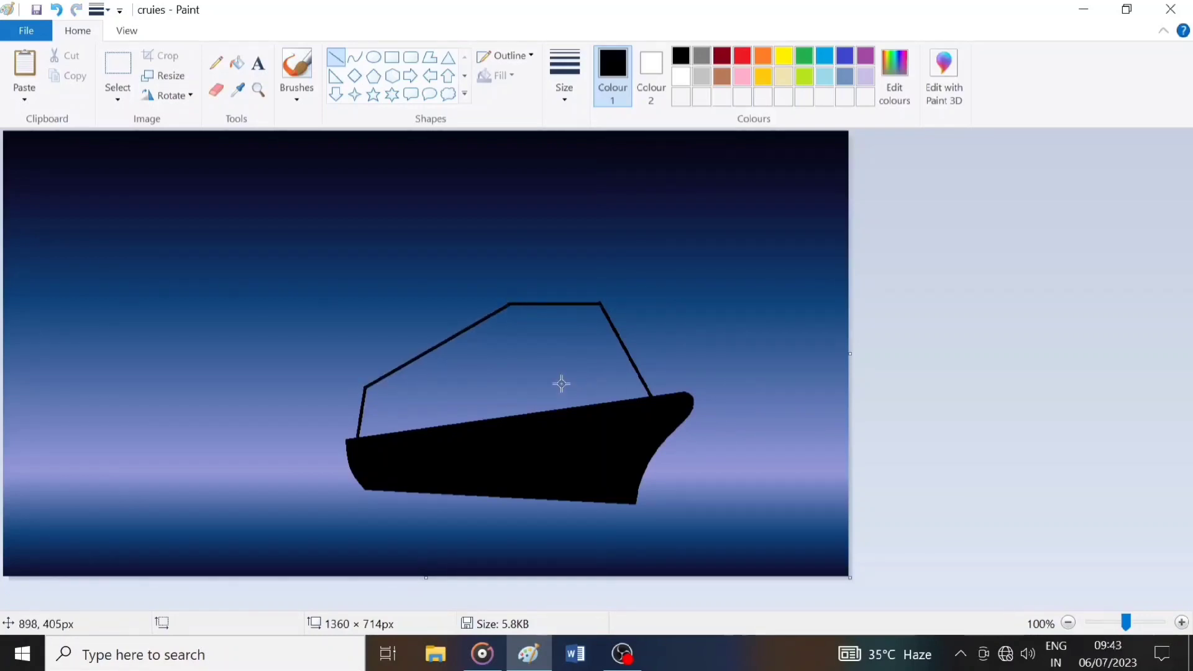
Step: Paint the superstructure solid black and add two stepped black rectangles projecting from its sloping front edge
{"action": "left_click", "coordinate": [296, 67]}
{"action": "mouse_move", "coordinate": [538, 385]}
{"action": "left_mouse_down"}
{"action": "mouse_move", "coordinate": [371, 438]}
{"action": "mouse_move", "coordinate": [372, 404]}
{"action": "mouse_move", "coordinate": [502, 320]}
{"action": "mouse_move", "coordinate": [511, 340]}
{"action": "mouse_move", "coordinate": [524, 315]}
{"action": "mouse_move", "coordinate": [592, 314]}
{"action": "mouse_move", "coordinate": [630, 383]}
{"action": "mouse_move", "coordinate": [586, 374]}
{"action": "mouse_move", "coordinate": [409, 385]}
{"action": "mouse_move", "coordinate": [597, 353]}
{"action": "left_mouse_up"}
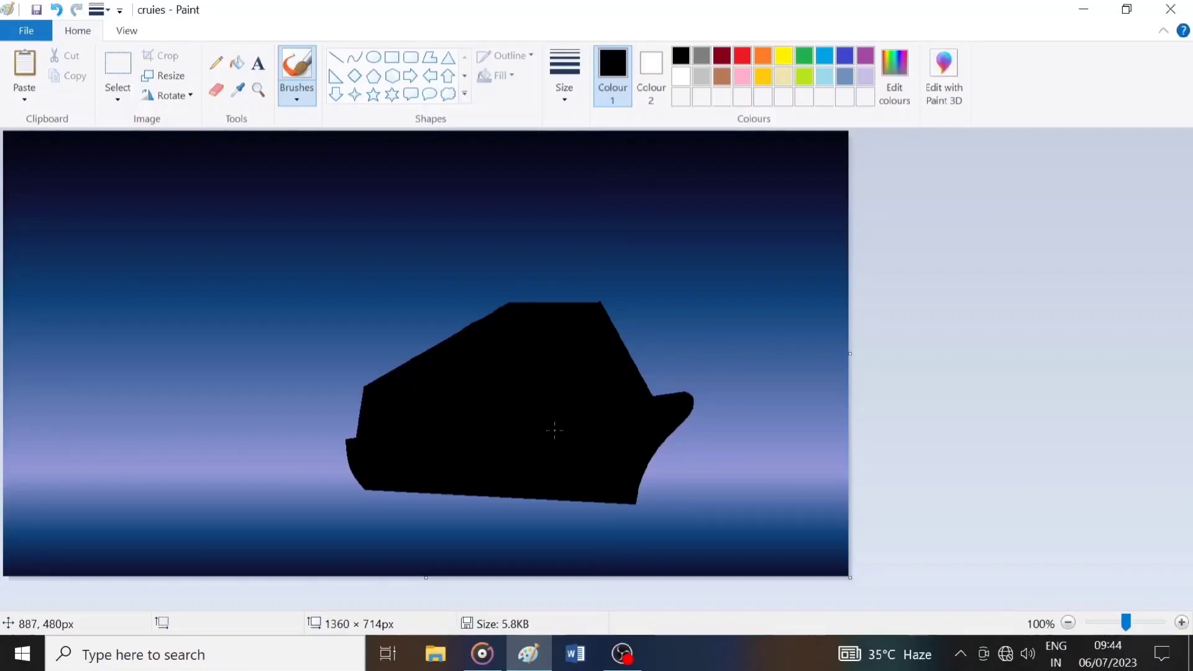
{"action": "left_click", "coordinate": [391, 57]}
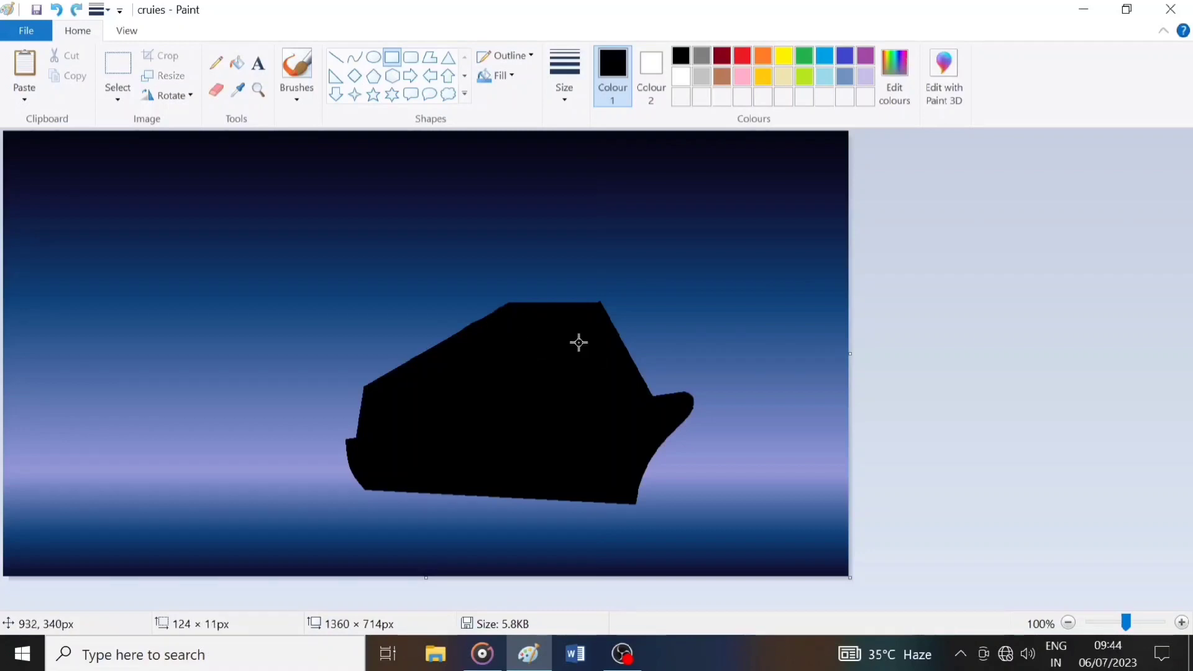
{"action": "mouse_move", "coordinate": [519, 330]}
{"action": "left_mouse_down"}
{"action": "mouse_move", "coordinate": [649, 346]}
{"action": "mouse_move", "coordinate": [697, 367]}
{"action": "left_mouse_up"}
{"action": "left_click", "coordinate": [684, 372]}
{"action": "left_click_drag", "start_coordinate": [573, 341], "coordinate": [661, 358]}
{"action": "left_click", "coordinate": [616, 473]}
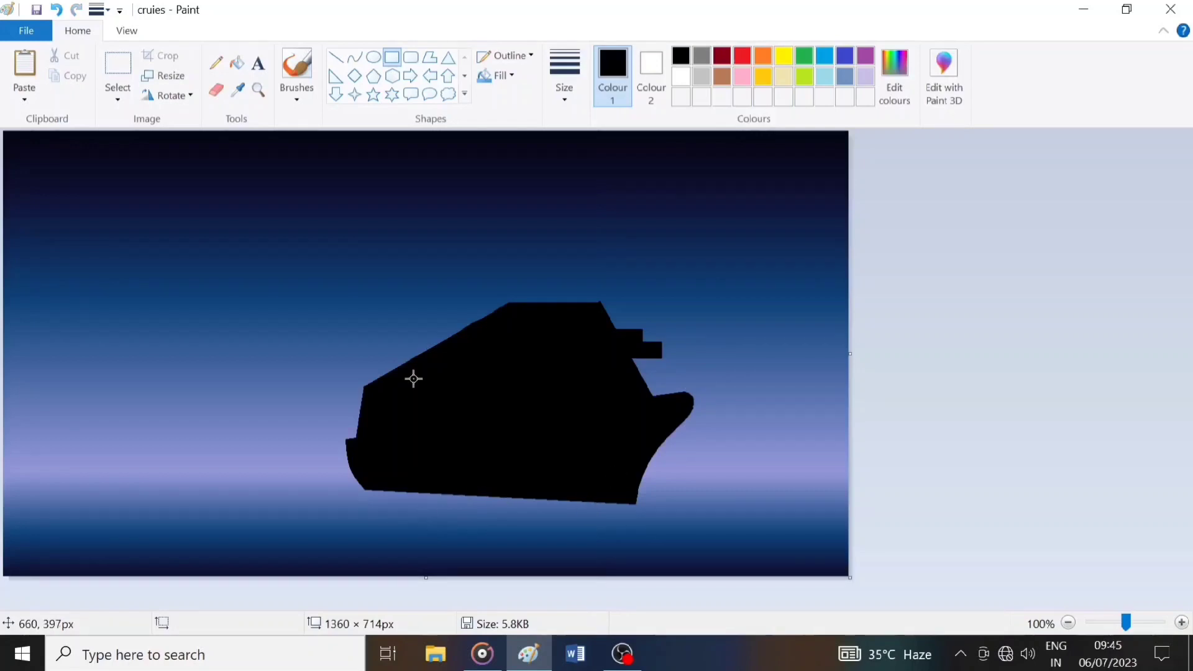
Step: Draw vertical black masts of different heights on the roof, at the stern and along the sloping upper deck
{"action": "left_click", "coordinate": [336, 57]}
{"action": "mouse_move", "coordinate": [521, 236]}
{"action": "left_mouse_down"}
{"action": "mouse_move", "coordinate": [520, 317]}
{"action": "mouse_move", "coordinate": [520, 303]}
{"action": "mouse_move", "coordinate": [536, 303]}
{"action": "left_mouse_up"}
{"action": "left_click_drag", "start_coordinate": [369, 353], "coordinate": [369, 385]}
{"action": "left_click_drag", "start_coordinate": [599, 301], "coordinate": [599, 287]}
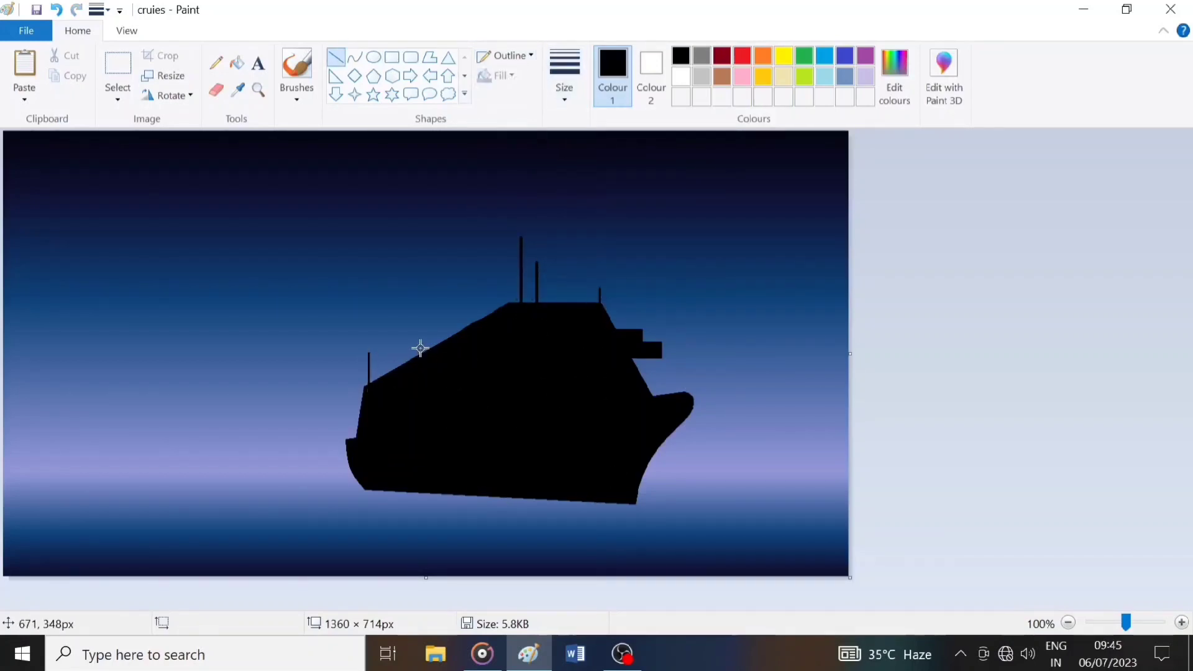
{"action": "left_click_drag", "start_coordinate": [420, 348], "coordinate": [420, 358]}
{"action": "left_click_drag", "start_coordinate": [432, 354], "coordinate": [431, 342]}
{"action": "mouse_move", "coordinate": [438, 351]}
{"action": "left_mouse_down"}
{"action": "mouse_move", "coordinate": [439, 332]}
{"action": "mouse_move", "coordinate": [404, 330]}
{"action": "mouse_move", "coordinate": [410, 357]}
{"action": "mouse_move", "coordinate": [399, 343]}
{"action": "left_mouse_up"}
Step: Brush black funnel, dome and deck shapes onto the ship's top edge, and draw a thin vertical antenna above the roof dome
{"action": "left_click", "coordinate": [297, 64]}
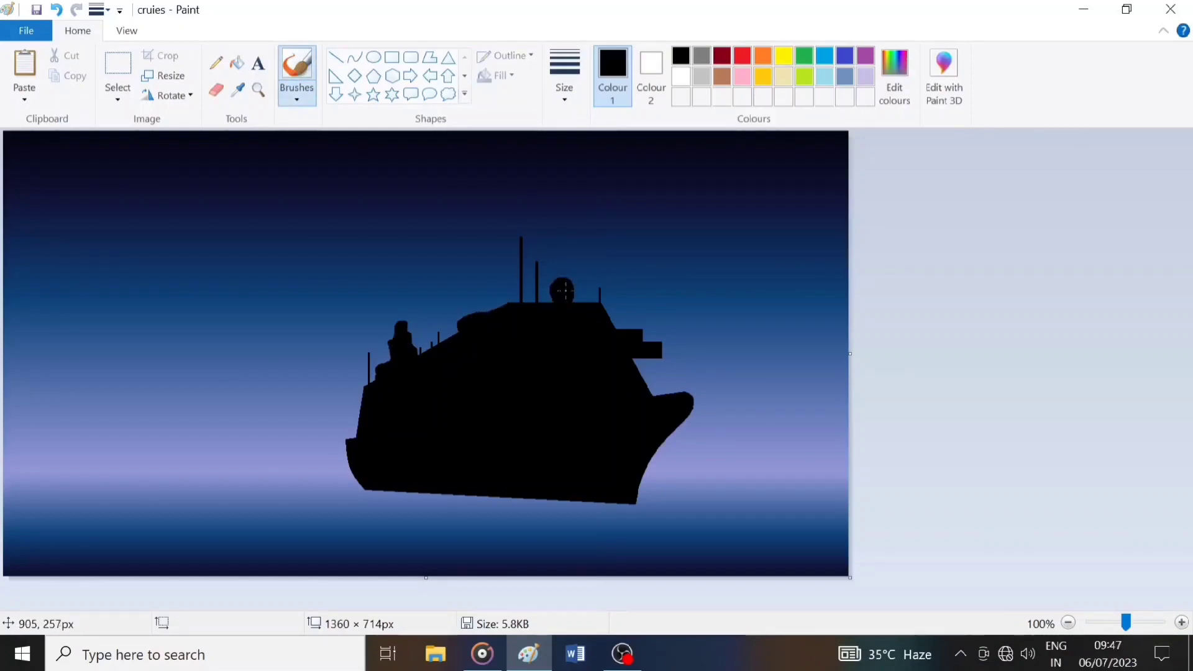
{"action": "key", "text": "ctrl+z"}
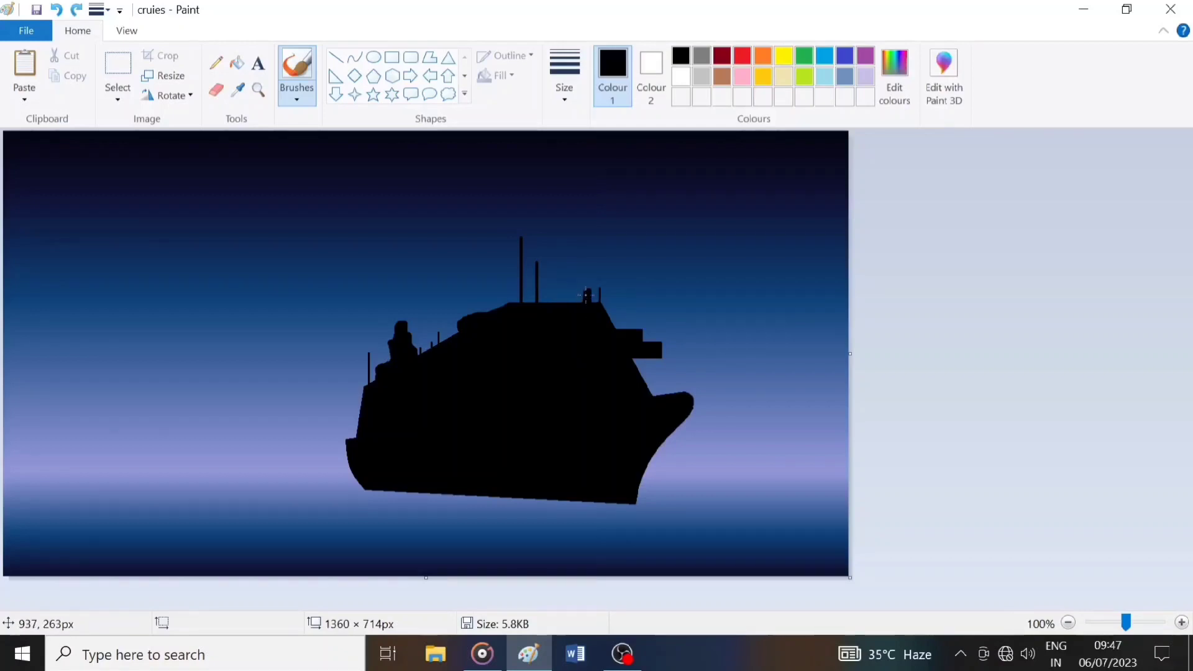
{"action": "mouse_move", "coordinate": [558, 299]}
{"action": "left_mouse_down"}
{"action": "mouse_move", "coordinate": [561, 279]}
{"action": "mouse_move", "coordinate": [561, 297]}
{"action": "left_mouse_up"}
{"action": "left_click", "coordinate": [336, 57]}
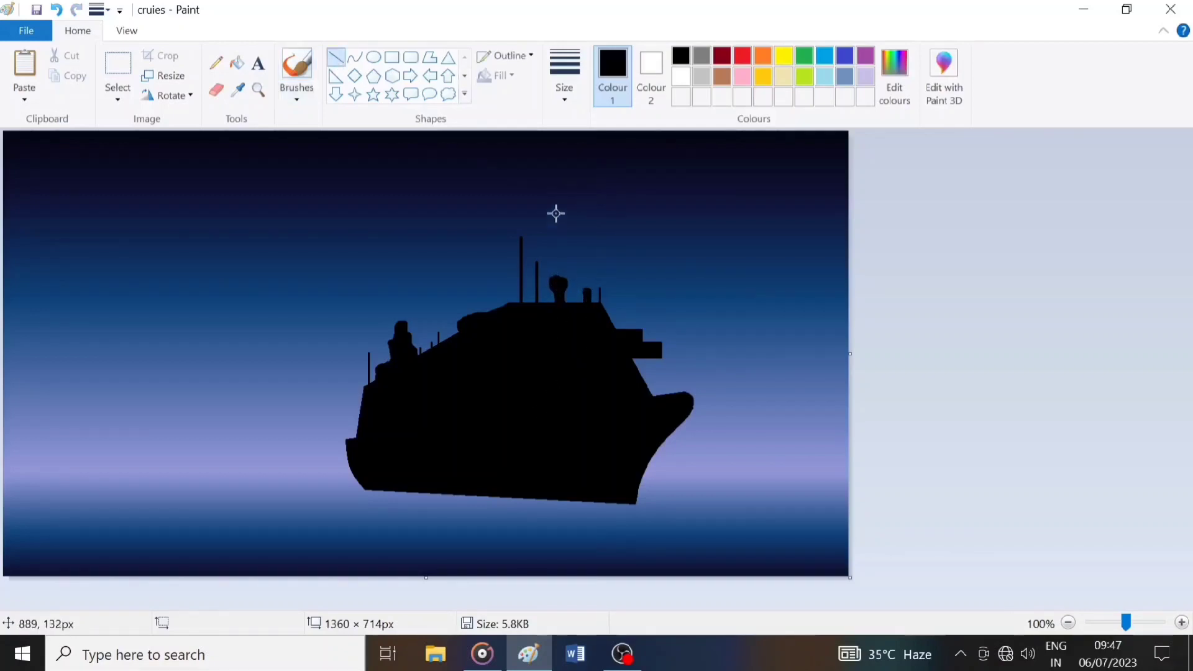
{"action": "left_click_drag", "start_coordinate": [556, 213], "coordinate": [556, 282]}
{"action": "left_click", "coordinate": [392, 57]}
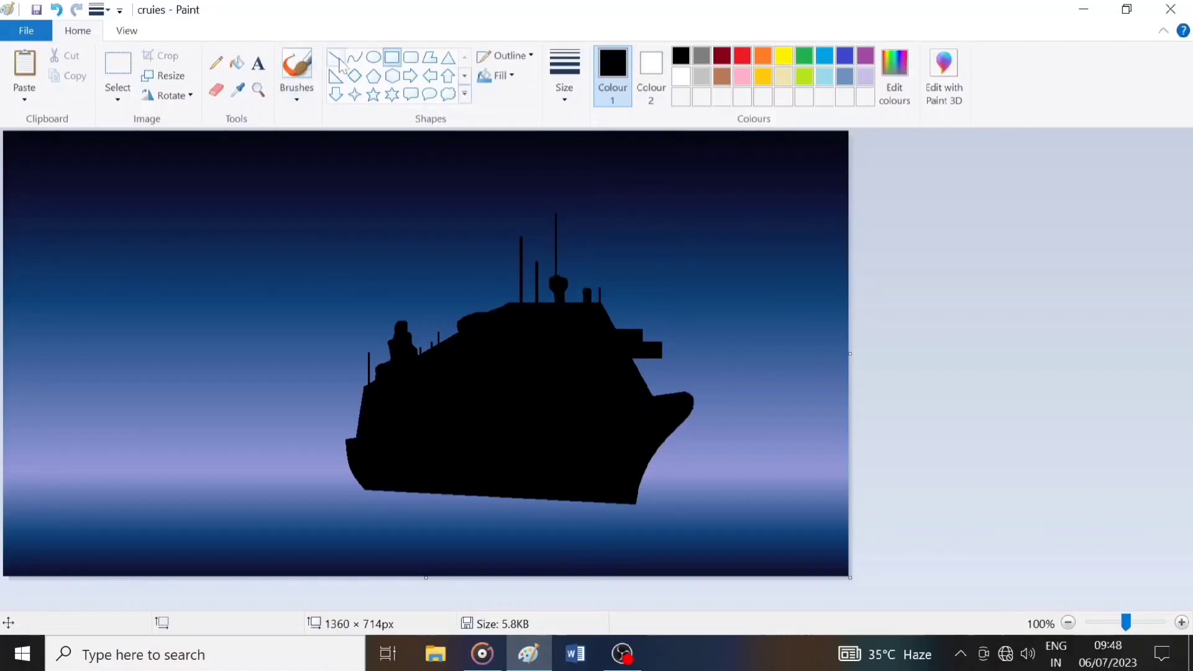
Step: Draw a thin white arc just below the superstructure's flat roof
{"action": "left_click", "coordinate": [336, 57]}
{"action": "left_click", "coordinate": [681, 76]}
{"action": "mouse_move", "coordinate": [516, 322]}
{"action": "left_mouse_down"}
{"action": "mouse_move", "coordinate": [601, 317]}
{"action": "mouse_move", "coordinate": [589, 315]}
{"action": "left_mouse_up"}
{"action": "key", "text": "ctrl+z"}
{"action": "left_click", "coordinate": [355, 57]}
{"action": "left_click_drag", "start_coordinate": [559, 315], "coordinate": [591, 312]}
{"action": "left_click", "coordinate": [565, 76]}
{"action": "left_click", "coordinate": [585, 132]}
{"action": "key", "text": "ctrl+z"}
{"action": "key", "text": "ctrl+z"}
{"action": "left_click_drag", "start_coordinate": [515, 316], "coordinate": [599, 315]}
{"action": "mouse_move", "coordinate": [550, 314]}
{"action": "left_mouse_down"}
{"action": "mouse_move", "coordinate": [535, 308]}
{"action": "mouse_move", "coordinate": [562, 307]}
{"action": "mouse_move", "coordinate": [640, 341]}
{"action": "left_mouse_up"}
Step: Draw a solid white horizontal rectangle across the front of the superstructure below the arc
{"action": "left_click", "coordinate": [392, 57]}
{"action": "left_click", "coordinate": [512, 55]}
{"action": "left_click", "coordinate": [528, 101]}
{"action": "left_click", "coordinate": [591, 377]}
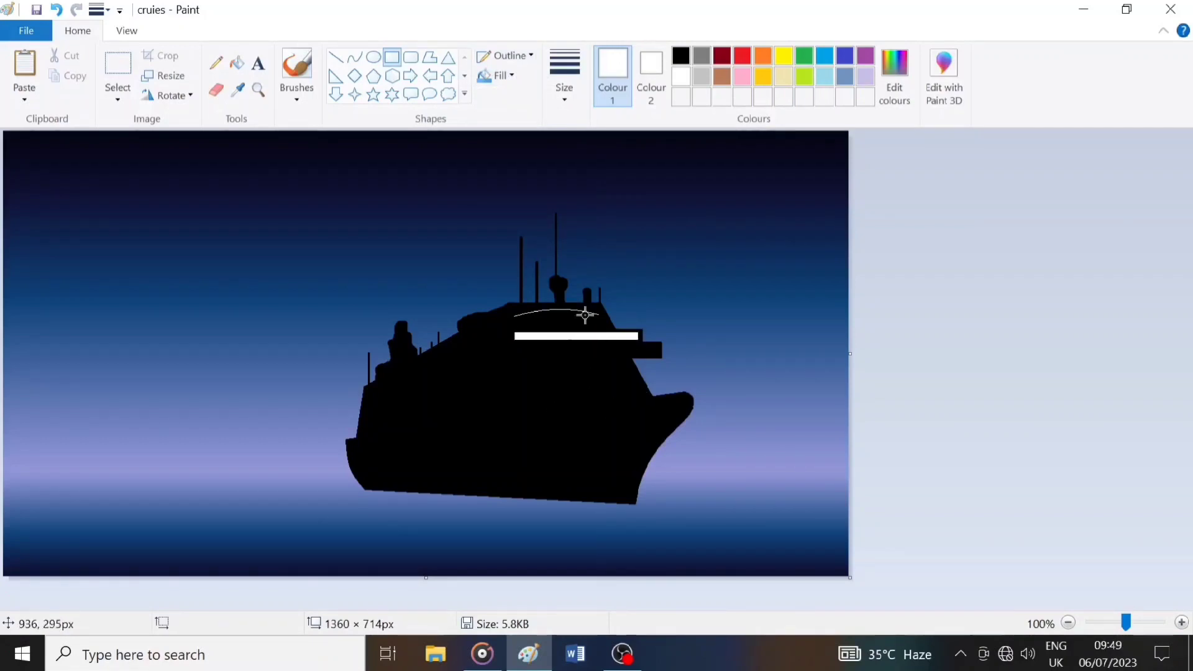
Step: Split the white rectangle into window panes with black vertical lines, and add a thin black antenna at the bridge's forward end
{"action": "left_click", "coordinate": [681, 55]}
{"action": "left_click", "coordinate": [336, 57]}
{"action": "left_click", "coordinate": [565, 76]}
{"action": "left_click", "coordinate": [583, 186]}
{"action": "key", "text": "ctrl+z"}
{"action": "left_click_drag", "start_coordinate": [525, 329], "coordinate": [526, 341]}
{"action": "left_click", "coordinate": [506, 57]}
{"action": "mouse_move", "coordinate": [538, 330]}
{"action": "left_mouse_down"}
{"action": "mouse_move", "coordinate": [538, 341]}
{"action": "mouse_move", "coordinate": [594, 342]}
{"action": "left_mouse_up"}
{"action": "left_click_drag", "start_coordinate": [605, 330], "coordinate": [605, 342]}
{"action": "left_click_drag", "start_coordinate": [616, 330], "coordinate": [617, 342]}
{"action": "left_click_drag", "start_coordinate": [627, 330], "coordinate": [640, 315]}
{"action": "left_click", "coordinate": [567, 127]}
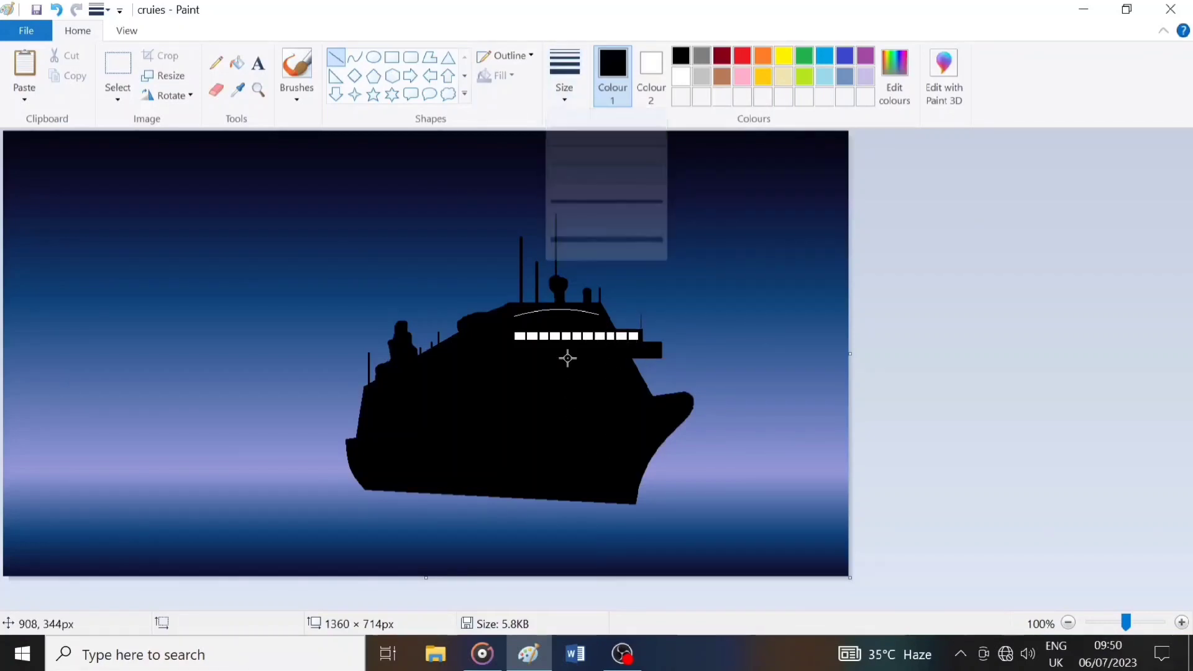
Step: Draw three thin white horizontal lines below the bridge windows, the first about 222 px and the second about 182 px long
{"action": "left_click_drag", "start_coordinate": [517, 353], "coordinate": [655, 354]}
{"action": "left_click", "coordinate": [564, 78]}
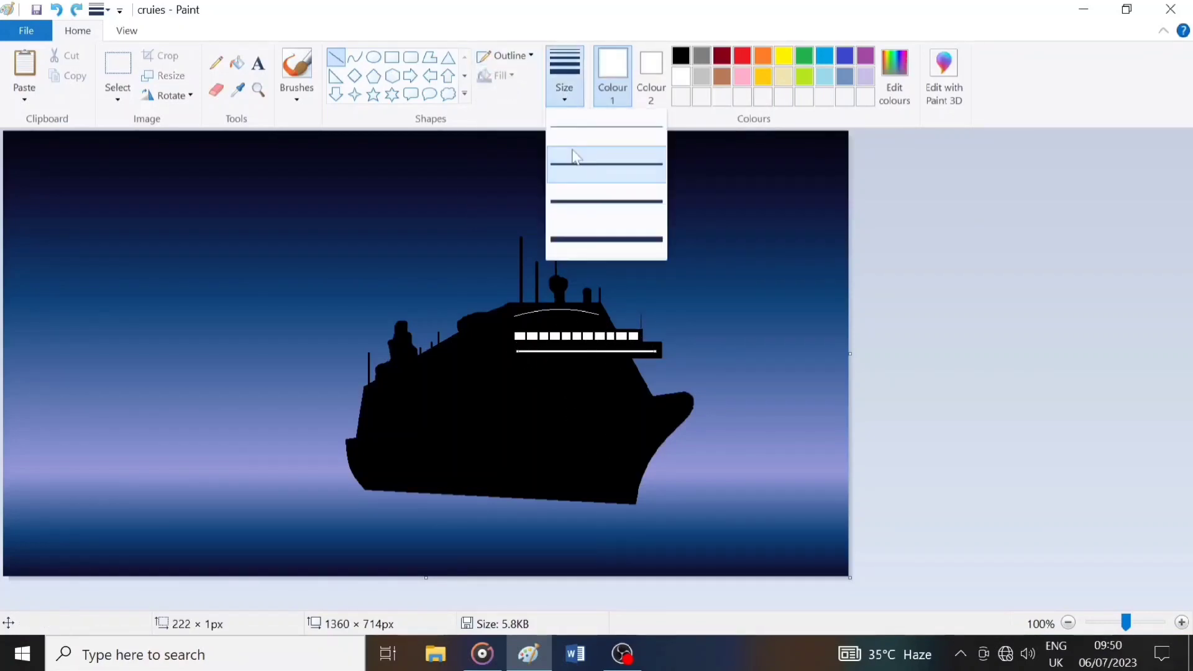
{"action": "left_click", "coordinate": [569, 129]}
{"action": "left_click_drag", "start_coordinate": [517, 367], "coordinate": [632, 364]}
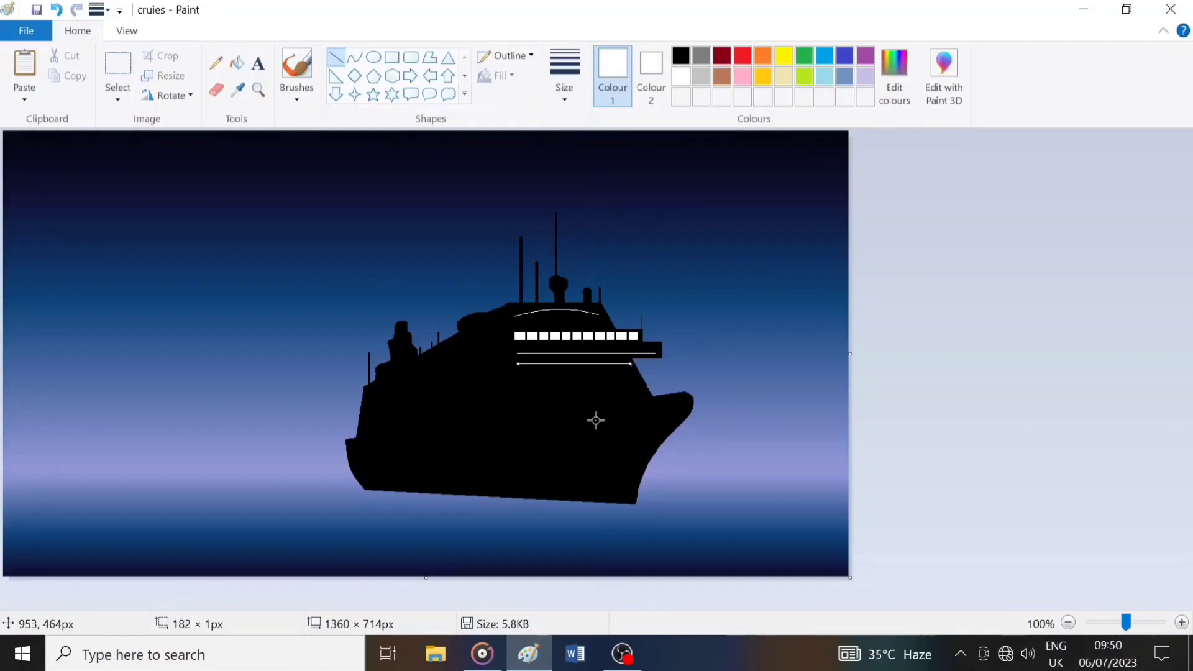
{"action": "mouse_move", "coordinate": [521, 384]}
{"action": "left_mouse_down"}
{"action": "mouse_move", "coordinate": [640, 383]}
{"action": "mouse_move", "coordinate": [636, 483]}
{"action": "left_mouse_up"}
{"action": "left_click", "coordinate": [579, 413]}
Step: Draw a thin white curve about 38 × 109 px following the inside of the bow edge
{"action": "left_click", "coordinate": [354, 57]}
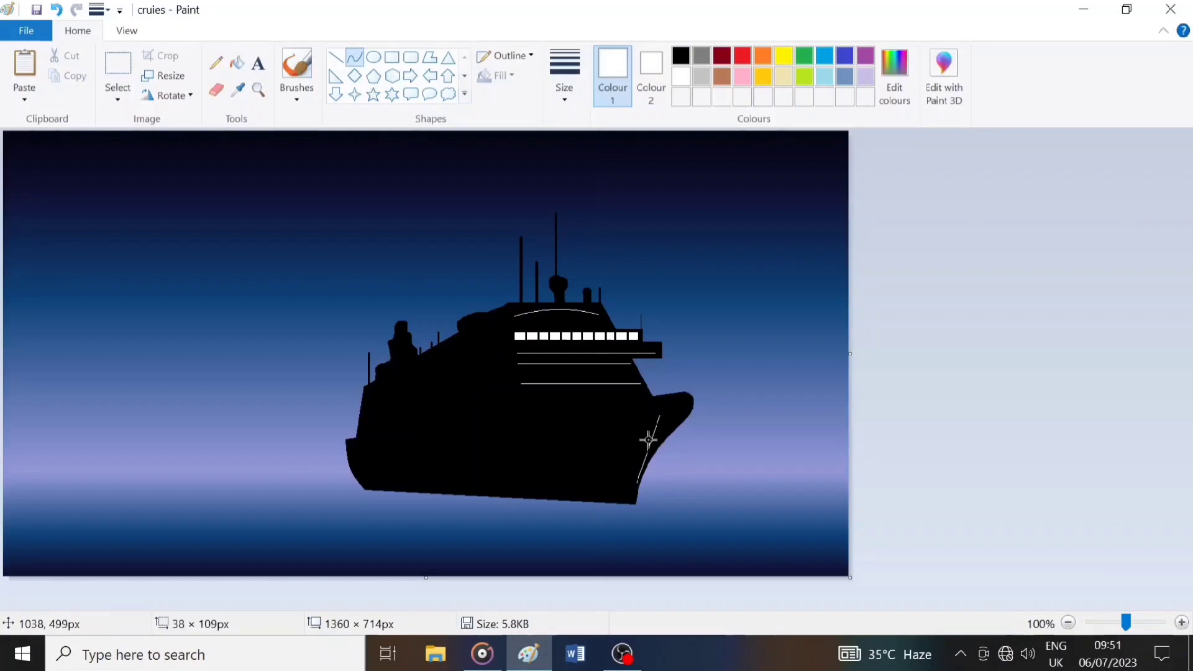
{"action": "left_click_drag", "start_coordinate": [648, 442], "coordinate": [637, 442]}
{"action": "left_click", "coordinate": [637, 442]}
{"action": "left_click", "coordinate": [393, 57]}
{"action": "mouse_move", "coordinate": [371, 394]}
{"action": "left_mouse_down"}
{"action": "mouse_move", "coordinate": [463, 363]}
{"action": "mouse_move", "coordinate": [445, 384]}
{"action": "mouse_move", "coordinate": [373, 400]}
{"action": "left_mouse_up"}
{"action": "key", "text": "ctrl+z"}
{"action": "left_click", "coordinate": [336, 57]}
Step: Draw a slanted solid white polygon band along the upper edge of the superstructure's long side
{"action": "left_click", "coordinate": [429, 57]}
{"action": "left_click", "coordinate": [514, 56]}
{"action": "left_click", "coordinate": [516, 78]}
{"action": "left_click", "coordinate": [372, 385]}
{"action": "left_click", "coordinate": [488, 339]}
{"action": "left_click_drag", "start_coordinate": [488, 339], "coordinate": [376, 399]}
{"action": "key", "text": "ctrl+z"}
{"action": "mouse_move", "coordinate": [375, 398]}
{"action": "left_mouse_down"}
{"action": "mouse_move", "coordinate": [376, 385]}
{"action": "mouse_move", "coordinate": [378, 402]}
{"action": "left_mouse_up"}
{"action": "left_click", "coordinate": [489, 334]}
{"action": "key", "text": "ctrl+z"}
{"action": "left_click", "coordinate": [378, 390]}
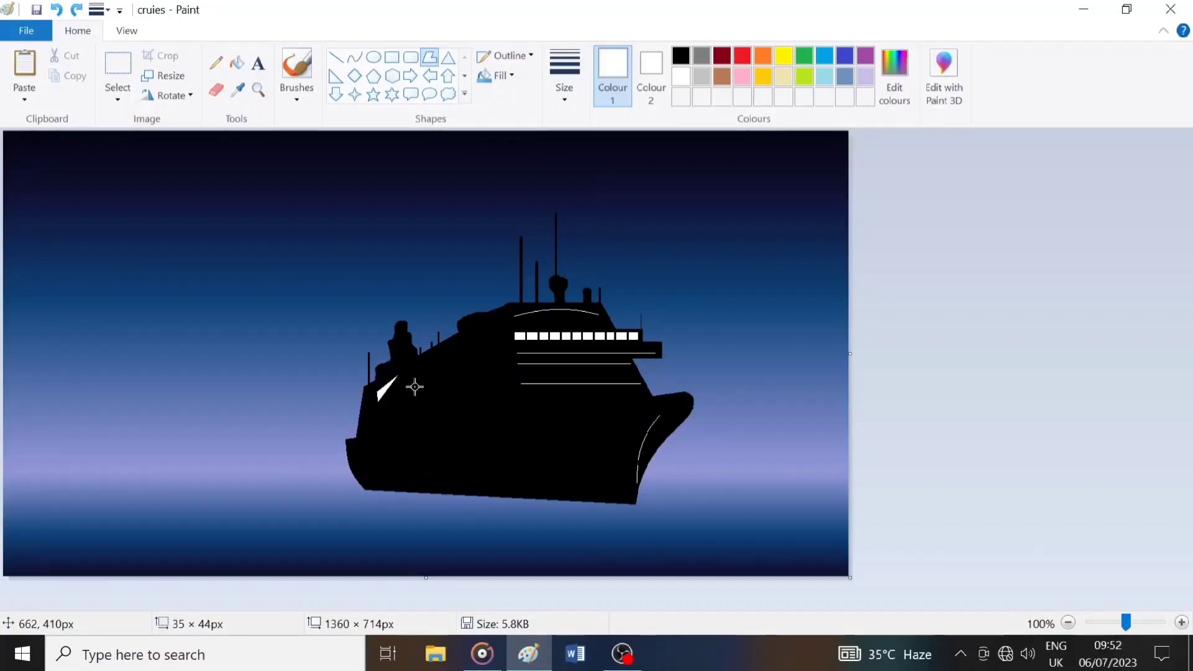
{"action": "key", "text": "ctrl+z"}
{"action": "left_click_drag", "start_coordinate": [493, 343], "coordinate": [379, 399]}
{"action": "left_click", "coordinate": [379, 392]}
{"action": "left_click", "coordinate": [500, 327]}
{"action": "left_click_drag", "start_coordinate": [500, 327], "coordinate": [372, 408]}
{"action": "key", "text": "ctrl+z"}
{"action": "left_click", "coordinate": [367, 394]}
Step: Add two more slanted white polygon bands below the first, about 217 × 104 px and 108 × 55 px
{"action": "left_click", "coordinate": [426, 57]}
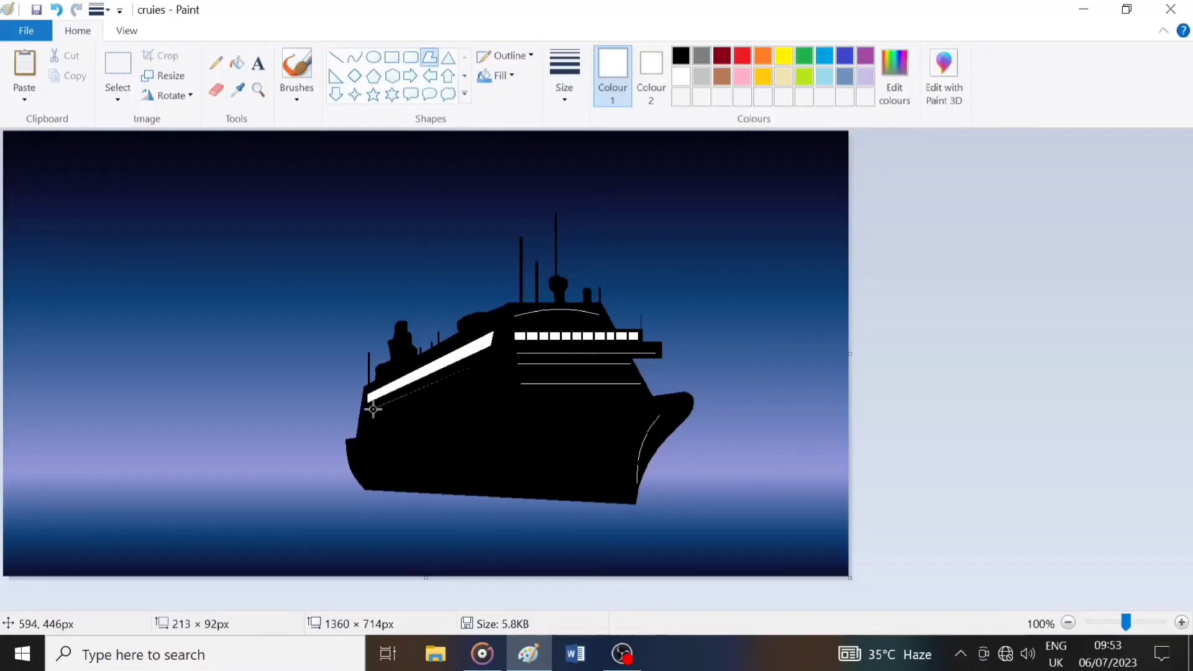
{"action": "left_click", "coordinate": [370, 417]}
{"action": "left_click", "coordinate": [497, 368]}
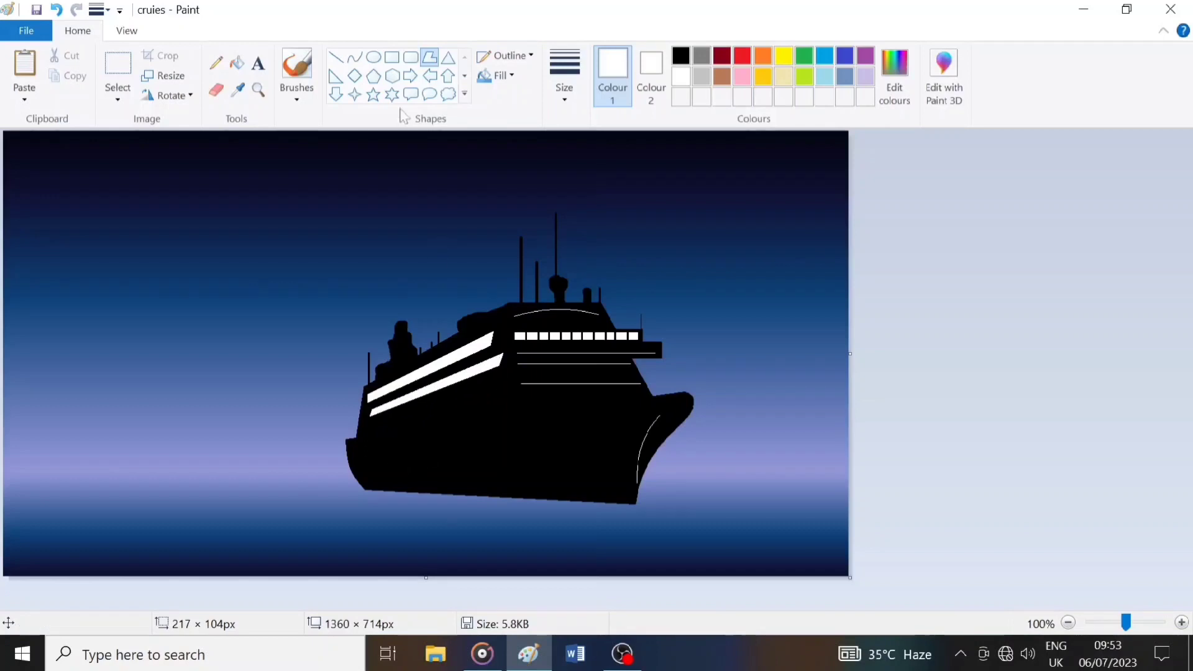
{"action": "left_click_drag", "start_coordinate": [495, 375], "coordinate": [433, 399]}
{"action": "left_click", "coordinate": [433, 407]}
{"action": "left_click", "coordinate": [477, 398]}
{"action": "left_click", "coordinate": [497, 390]}
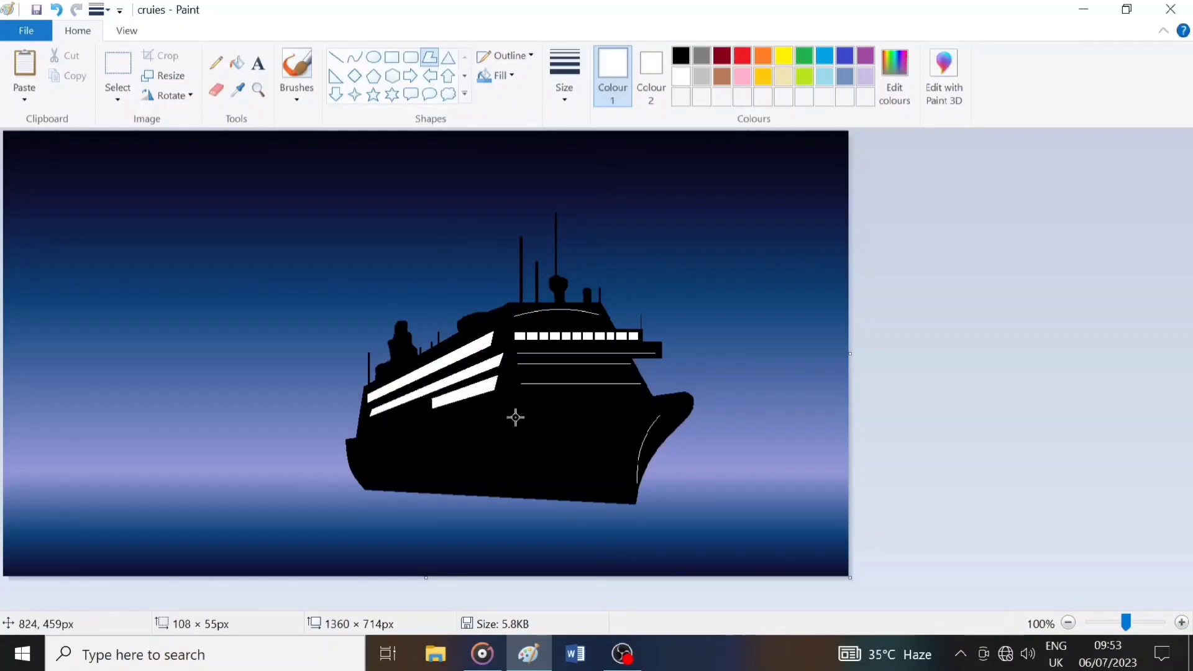
Step: Brush black bulges onto the superstructure's rear edge and a tall black funnel beside the tallest roof masts
{"action": "left_click", "coordinate": [297, 63]}
{"action": "left_click", "coordinate": [681, 56]}
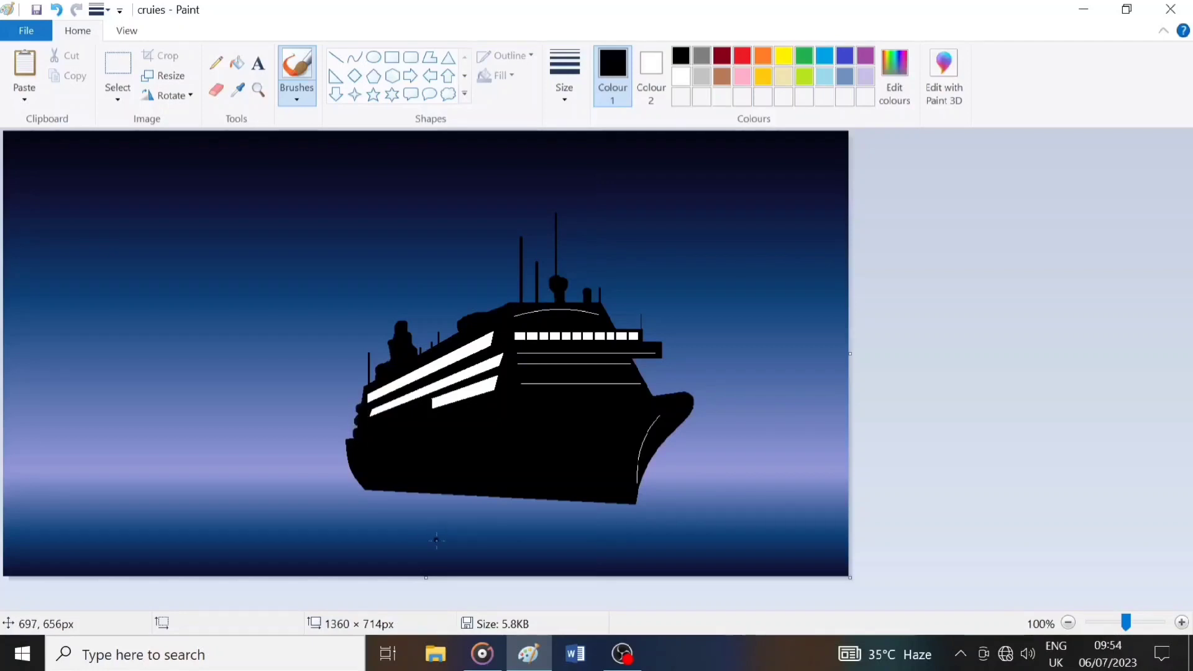
{"action": "left_click_drag", "start_coordinate": [495, 309], "coordinate": [498, 277]}
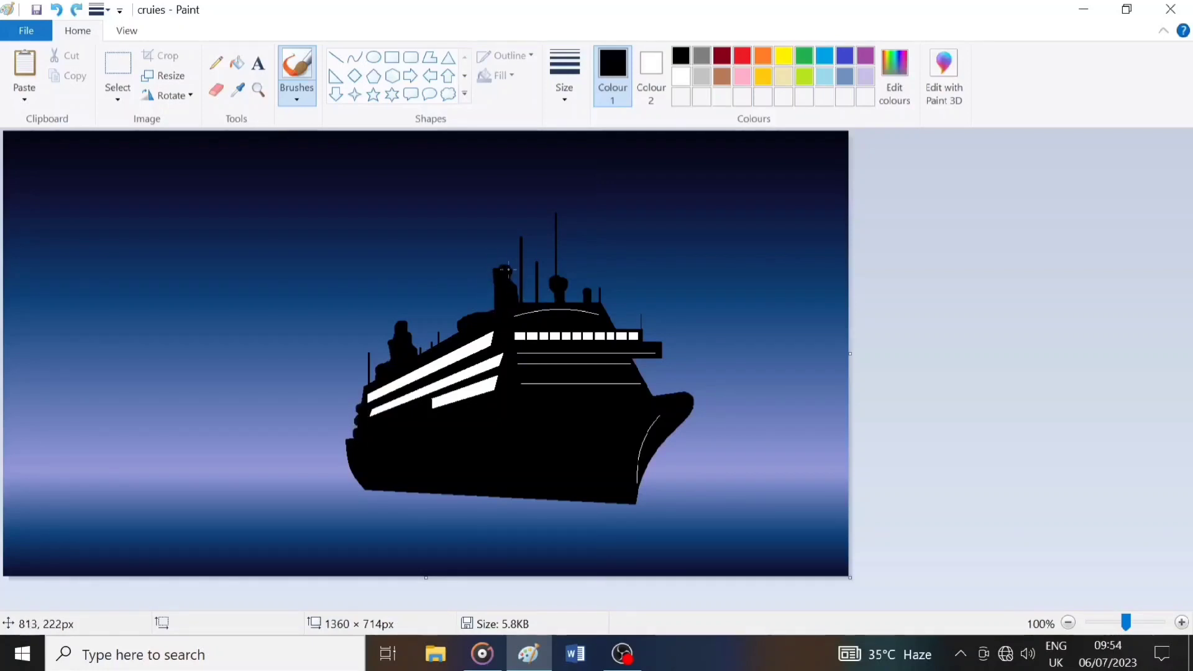
Step: Draw a black horizontal crossbar over the tall funnel's top and thin vertical antenna lines above it
{"action": "left_click", "coordinate": [335, 57]}
{"action": "left_click_drag", "start_coordinate": [483, 272], "coordinate": [518, 272]}
{"action": "left_click", "coordinate": [565, 75]}
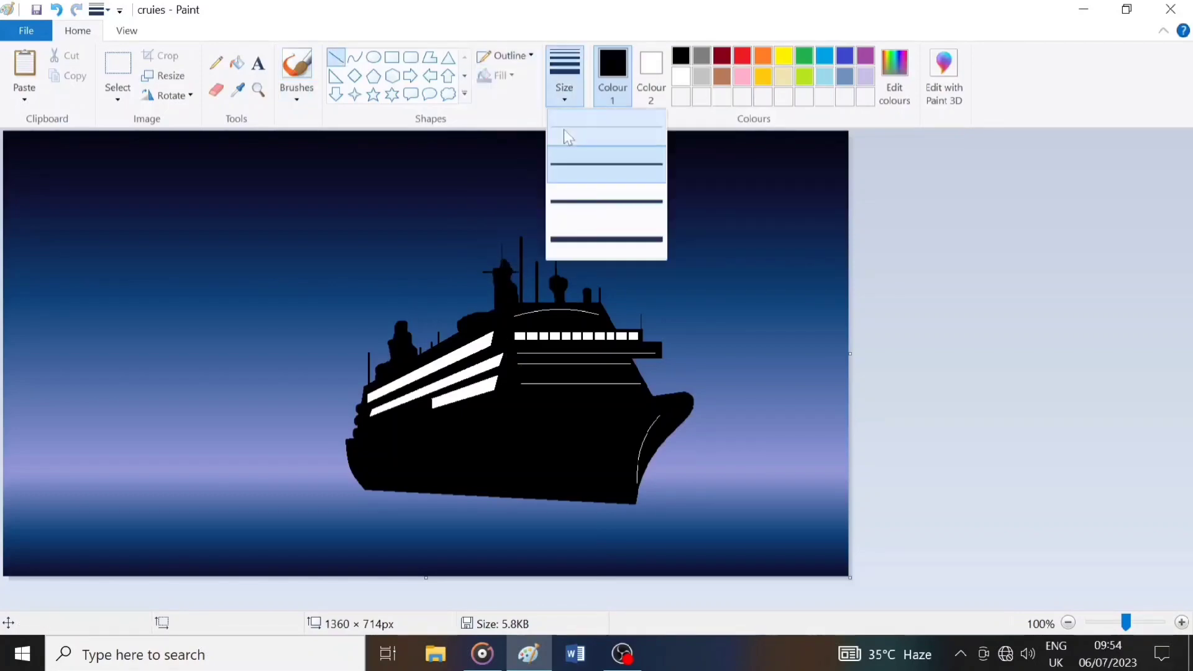
{"action": "left_click", "coordinate": [564, 130]}
{"action": "left_click_drag", "start_coordinate": [493, 271], "coordinate": [493, 253]}
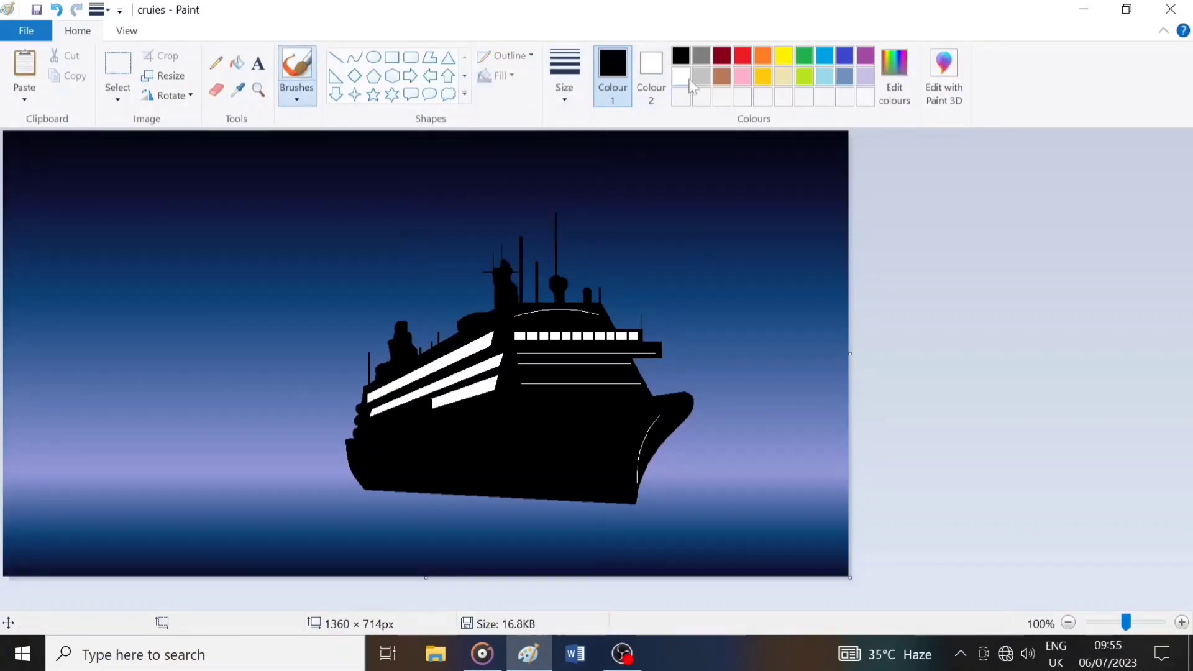
Step: Draw an upper row of short white vertical window dashes along the hull from the stern towards the middle
{"action": "left_click", "coordinate": [681, 75]}
{"action": "left_click", "coordinate": [335, 57]}
{"action": "left_click", "coordinate": [505, 56]}
{"action": "left_click", "coordinate": [511, 122]}
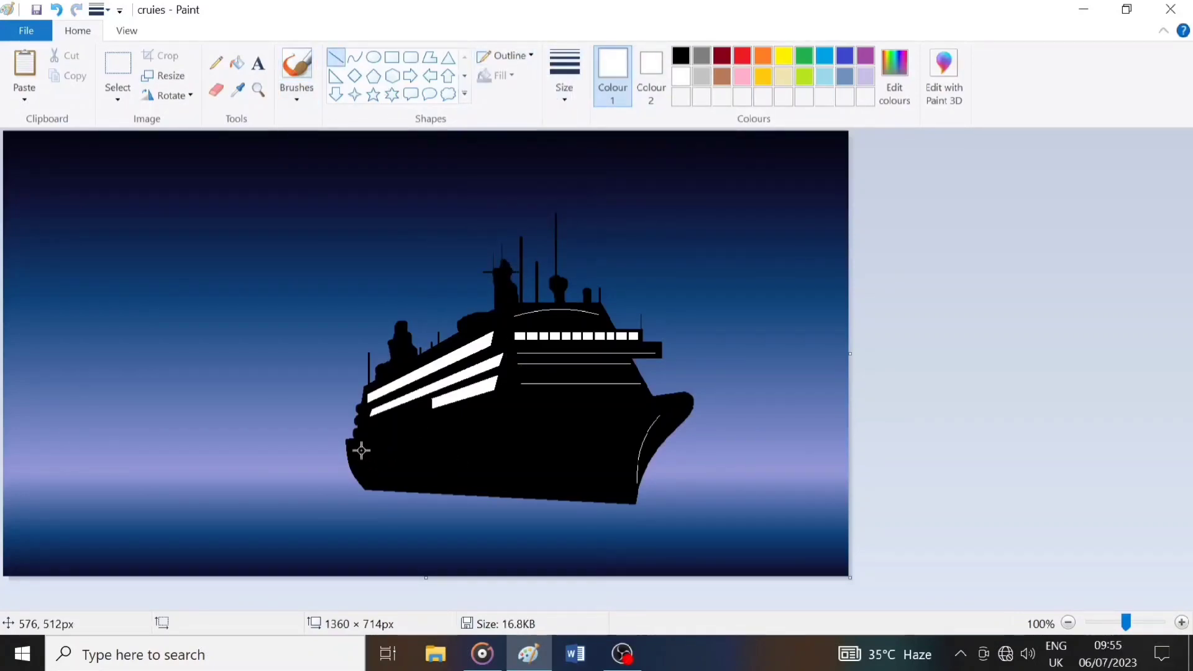
{"action": "mouse_move", "coordinate": [357, 454]}
{"action": "left_mouse_down"}
{"action": "mouse_move", "coordinate": [457, 430]}
{"action": "mouse_move", "coordinate": [446, 436]}
{"action": "left_mouse_up"}
{"action": "key", "text": "ctrl+z"}
{"action": "left_click", "coordinate": [564, 75]}
{"action": "left_click_drag", "start_coordinate": [455, 427], "coordinate": [455, 435]}
{"action": "left_click_drag", "start_coordinate": [463, 427], "coordinate": [476, 431]}
{"action": "left_click_drag", "start_coordinate": [483, 424], "coordinate": [490, 429]}
{"action": "left_click_drag", "start_coordinate": [498, 421], "coordinate": [526, 424]}
Step: Add a lower row of short white vertical window dashes on the rear half of the hull
{"action": "left_click_drag", "start_coordinate": [400, 455], "coordinate": [401, 462]}
{"action": "left_click_drag", "start_coordinate": [407, 455], "coordinate": [437, 460]}
{"action": "left_click_drag", "start_coordinate": [442, 452], "coordinate": [460, 454]}
Step: Trim the window rows' uneven ends and cover the stray white dots with black lines
{"action": "left_click", "coordinate": [681, 55]}
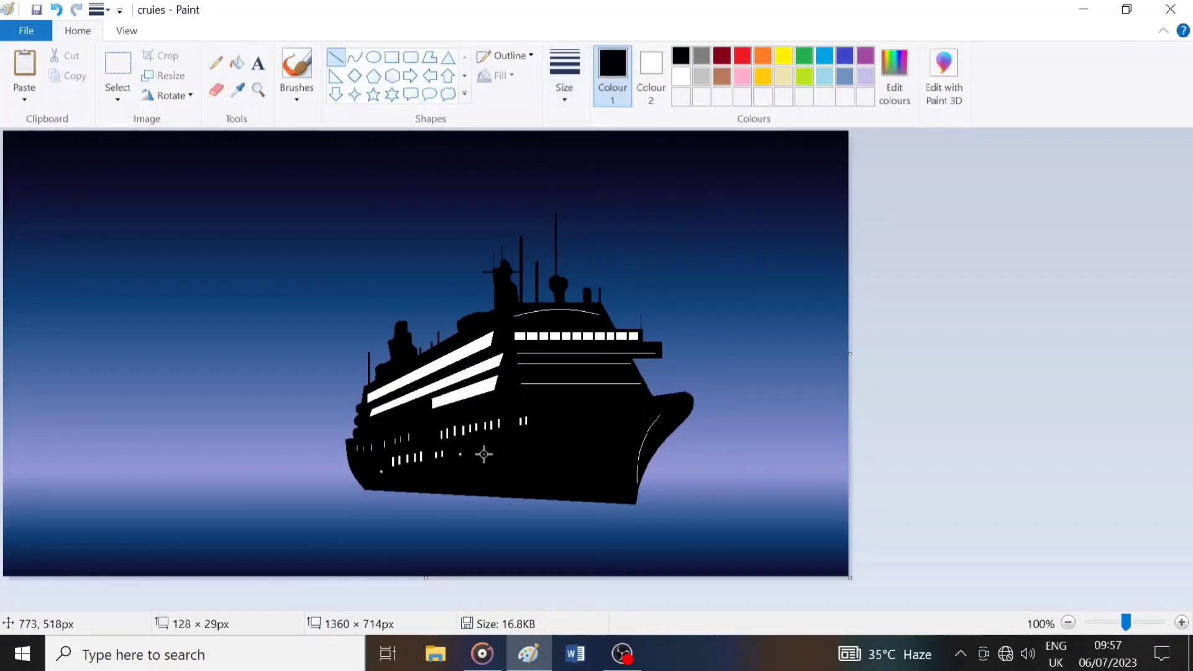
{"action": "left_click_drag", "start_coordinate": [386, 459], "coordinate": [530, 426]}
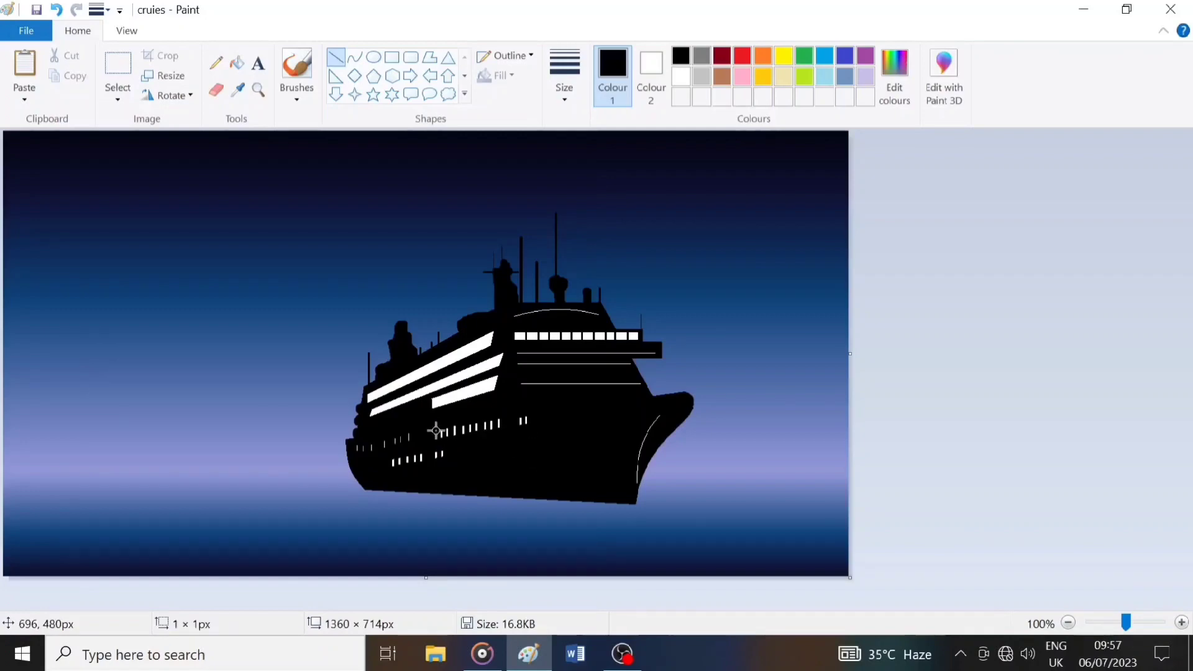
{"action": "left_click_drag", "start_coordinate": [436, 430], "coordinate": [511, 417]}
{"action": "left_click", "coordinate": [562, 439]}
{"action": "mouse_move", "coordinate": [352, 451]}
{"action": "left_mouse_down"}
{"action": "mouse_move", "coordinate": [421, 441]}
{"action": "mouse_move", "coordinate": [415, 430]}
{"action": "left_mouse_up"}
{"action": "left_click", "coordinate": [493, 454]}
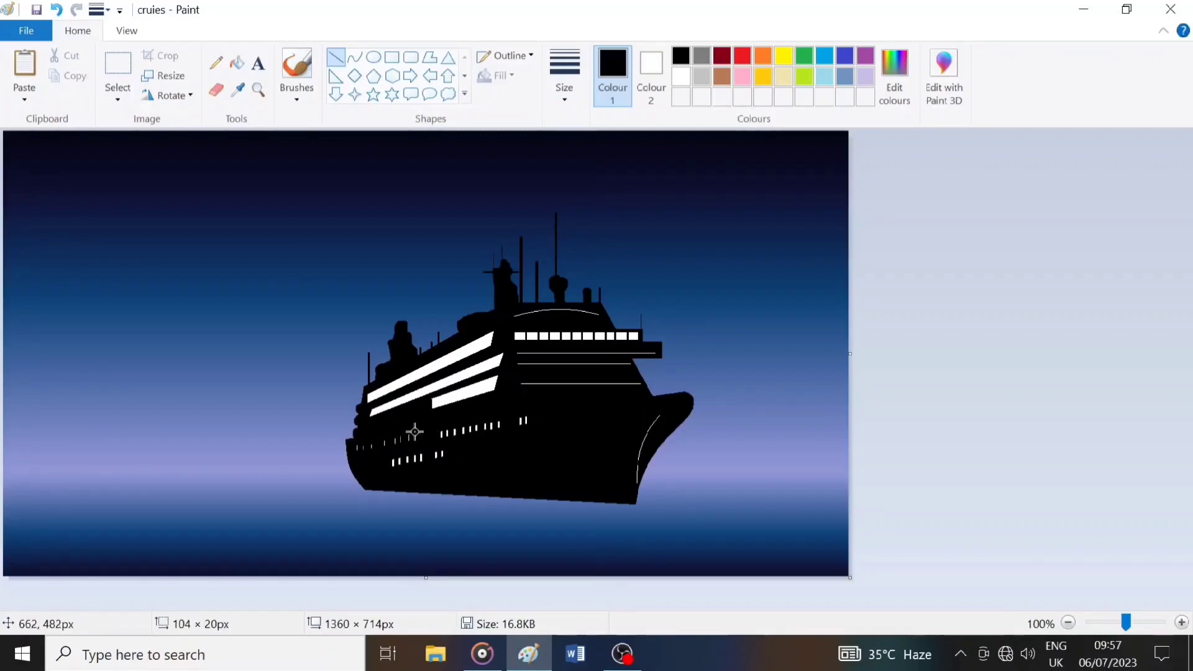
{"action": "left_click", "coordinate": [525, 451]}
Step: Dot two rows of small white portholes along the front half of the ship's hull
{"action": "left_click", "coordinate": [296, 68]}
{"action": "left_click", "coordinate": [564, 74]}
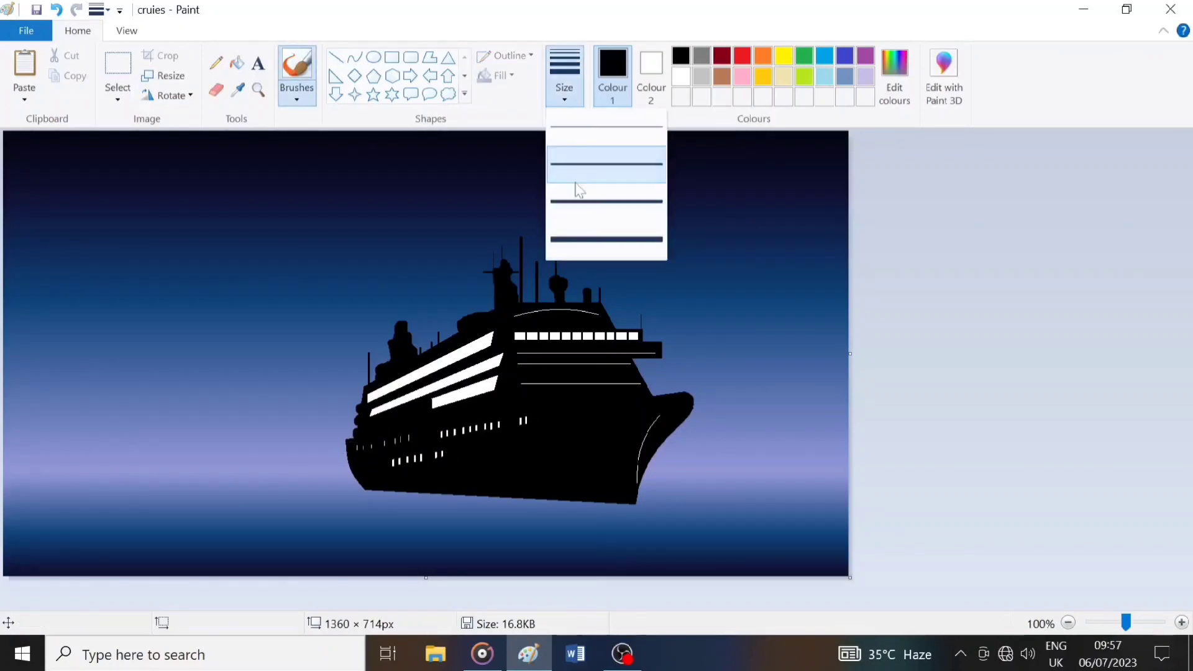
{"action": "left_click", "coordinate": [575, 180]}
{"action": "left_click", "coordinate": [681, 76]}
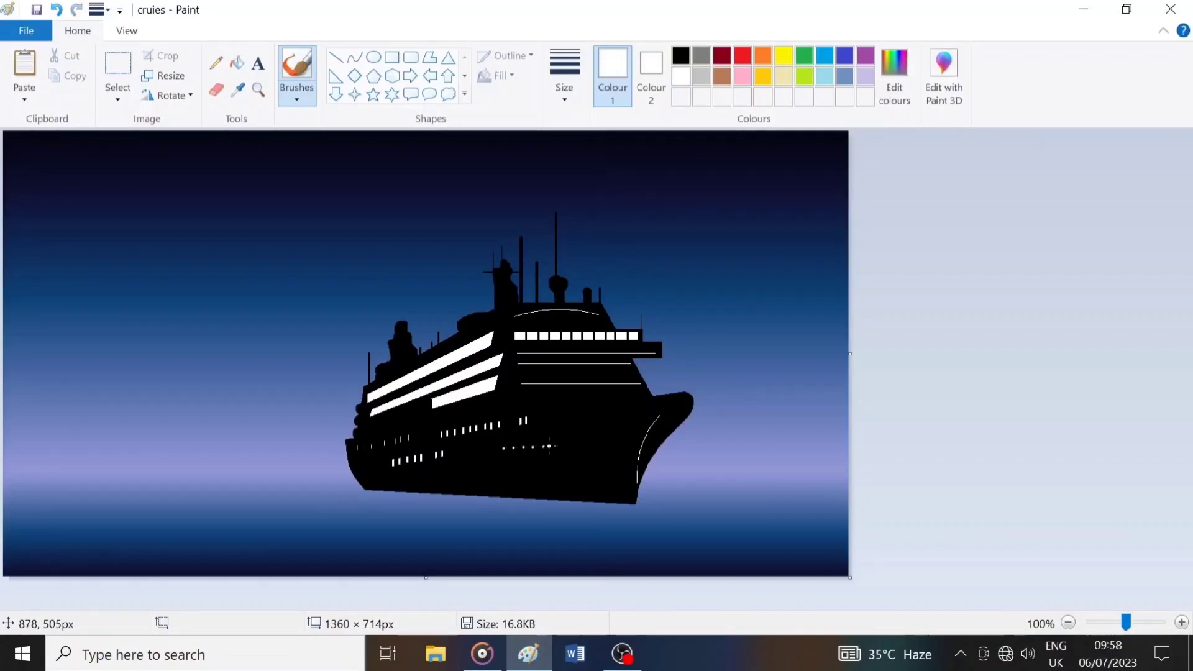
{"action": "left_click", "coordinate": [507, 464]}
{"action": "left_click", "coordinate": [519, 463]}
{"action": "left_click", "coordinate": [533, 463]}
{"action": "left_click", "coordinate": [544, 461]}
{"action": "left_click", "coordinate": [558, 461]}
{"action": "left_click", "coordinate": [569, 461]}
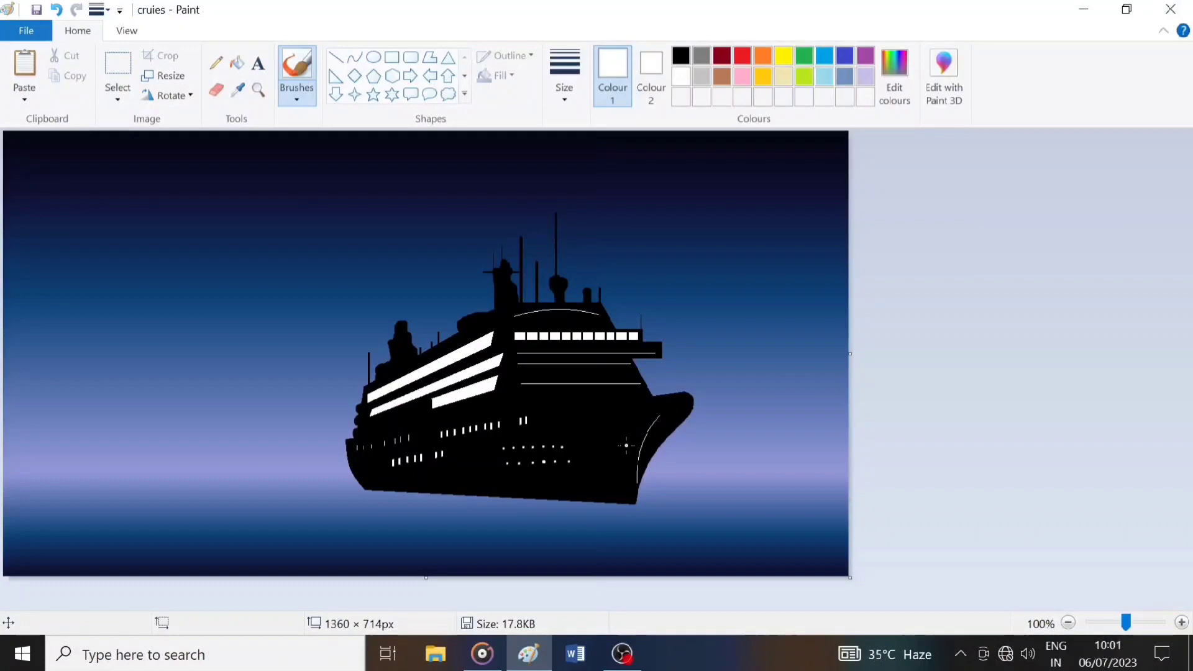
Step: Brush thin horizontal indigo ripples across the water beside and behind the stern, just below the horizon
{"action": "left_click", "coordinate": [844, 56]}
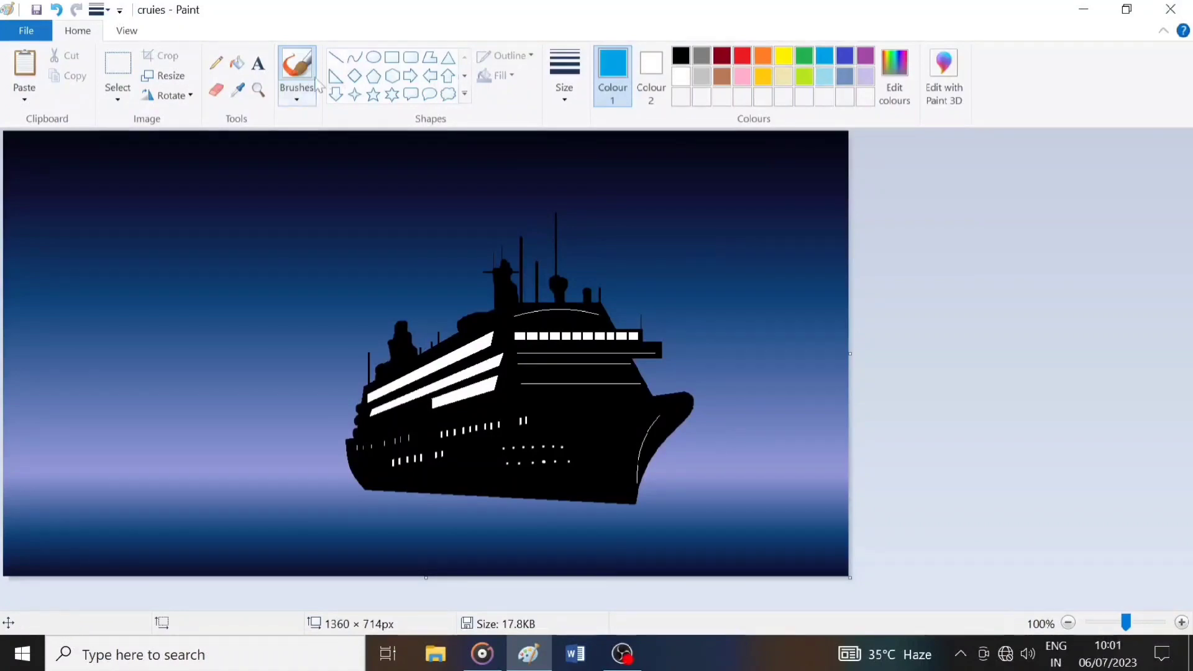
{"action": "left_click", "coordinate": [296, 96]}
{"action": "left_click", "coordinate": [354, 205]}
{"action": "left_click", "coordinate": [825, 55]}
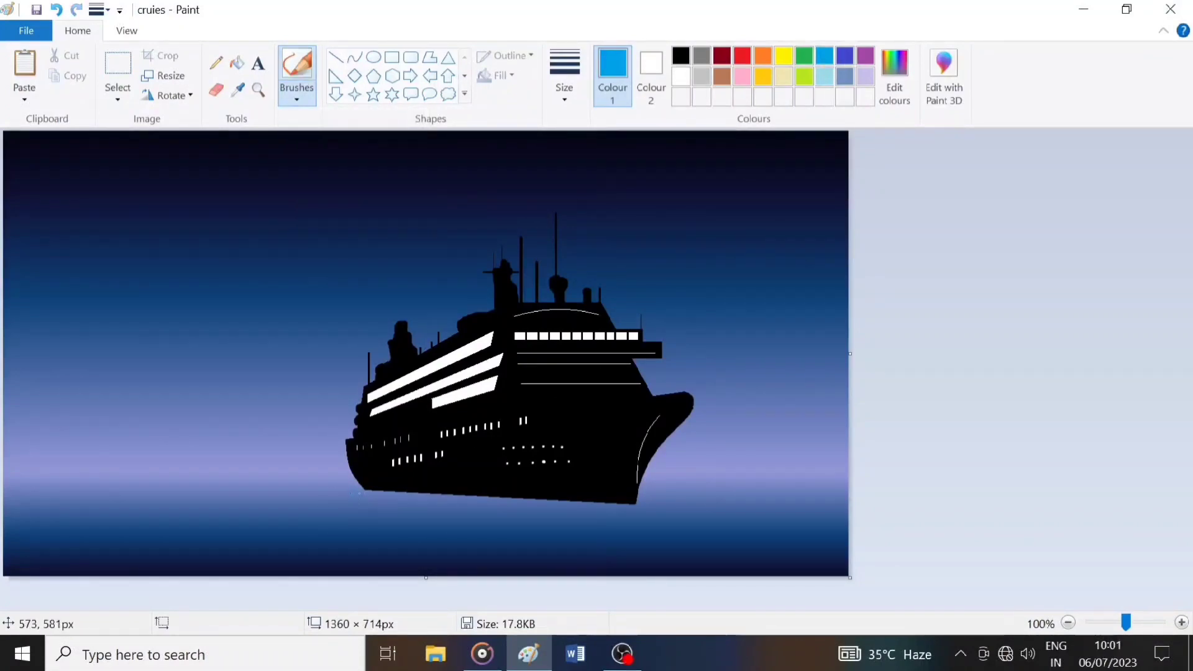
{"action": "left_click", "coordinate": [844, 55]}
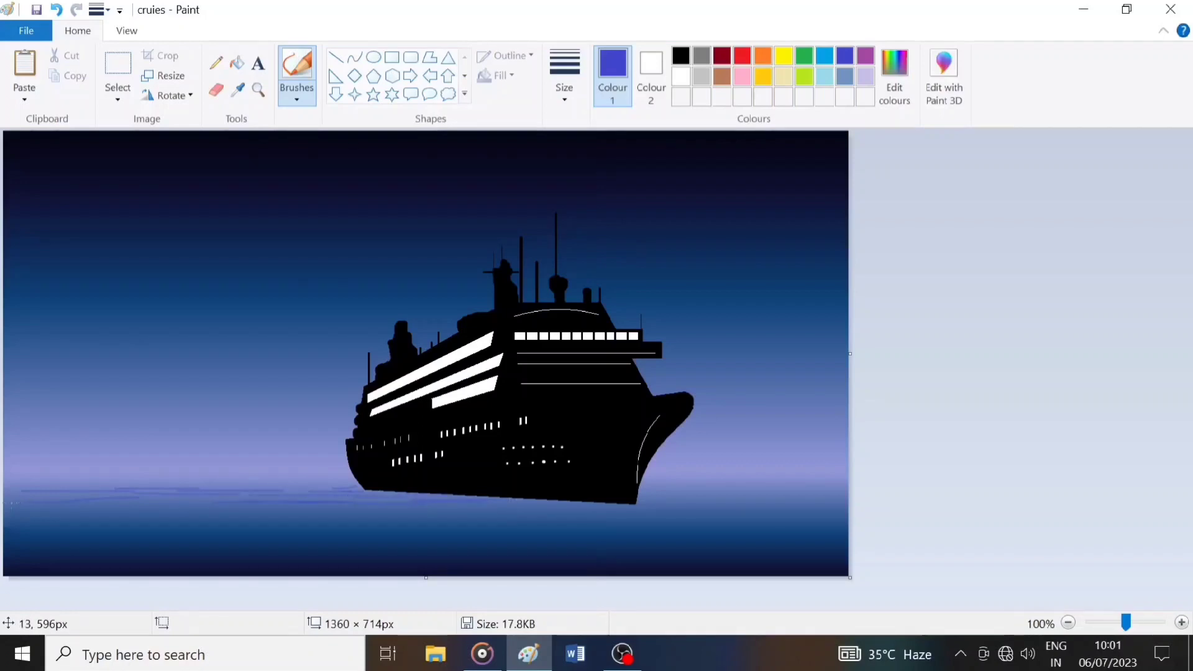
{"action": "left_click_drag", "start_coordinate": [6, 487], "coordinate": [77, 490]}
{"action": "left_click_drag", "start_coordinate": [9, 495], "coordinate": [128, 497]}
{"action": "left_click_drag", "start_coordinate": [81, 501], "coordinate": [211, 499]}
{"action": "left_click_drag", "start_coordinate": [129, 512], "coordinate": [254, 510]}
{"action": "left_click_drag", "start_coordinate": [231, 504], "coordinate": [293, 505]}
{"action": "left_click_drag", "start_coordinate": [127, 484], "coordinate": [242, 486]}
{"action": "mouse_move", "coordinate": [199, 478]}
{"action": "left_mouse_down"}
{"action": "mouse_move", "coordinate": [342, 478]}
{"action": "mouse_move", "coordinate": [330, 482]}
{"action": "left_mouse_up"}
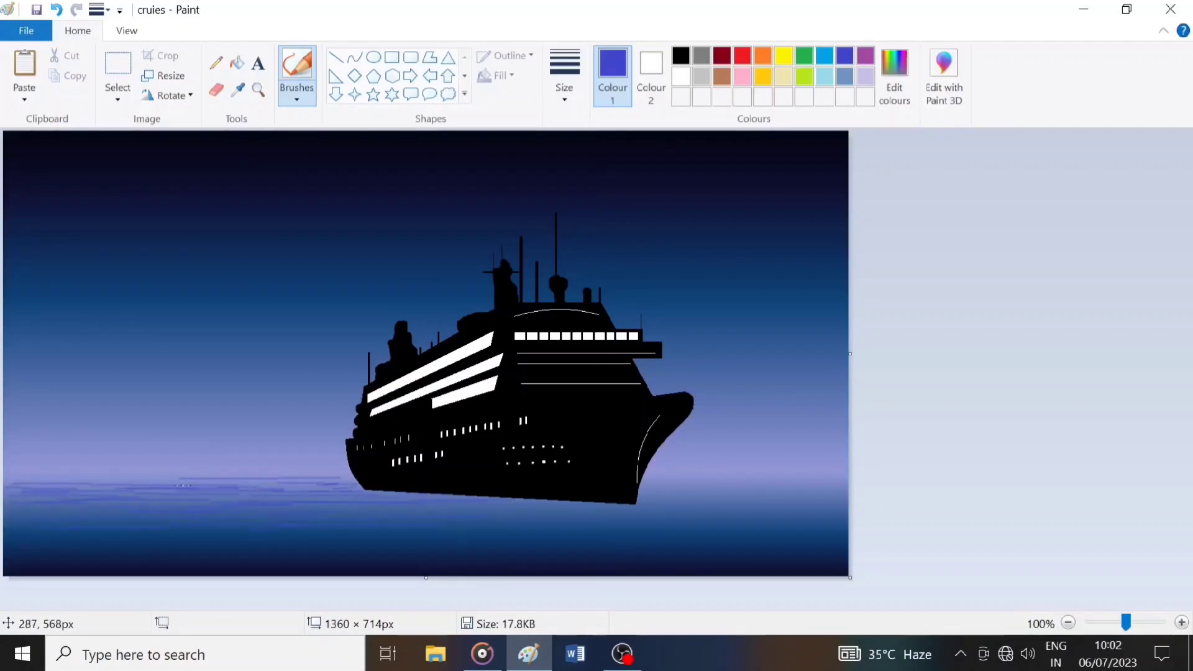
{"action": "left_click_drag", "start_coordinate": [79, 486], "coordinate": [130, 486]}
{"action": "left_click_drag", "start_coordinate": [17, 479], "coordinate": [195, 481]}
{"action": "left_click", "coordinate": [1153, 488]}
Step: Extend the indigo ripples to the lower water and along the horizon beyond the bow
{"action": "left_click_drag", "start_coordinate": [31, 545], "coordinate": [187, 546]}
{"action": "left_click_drag", "start_coordinate": [187, 553], "coordinate": [313, 553]}
{"action": "left_click_drag", "start_coordinate": [339, 548], "coordinate": [429, 542]}
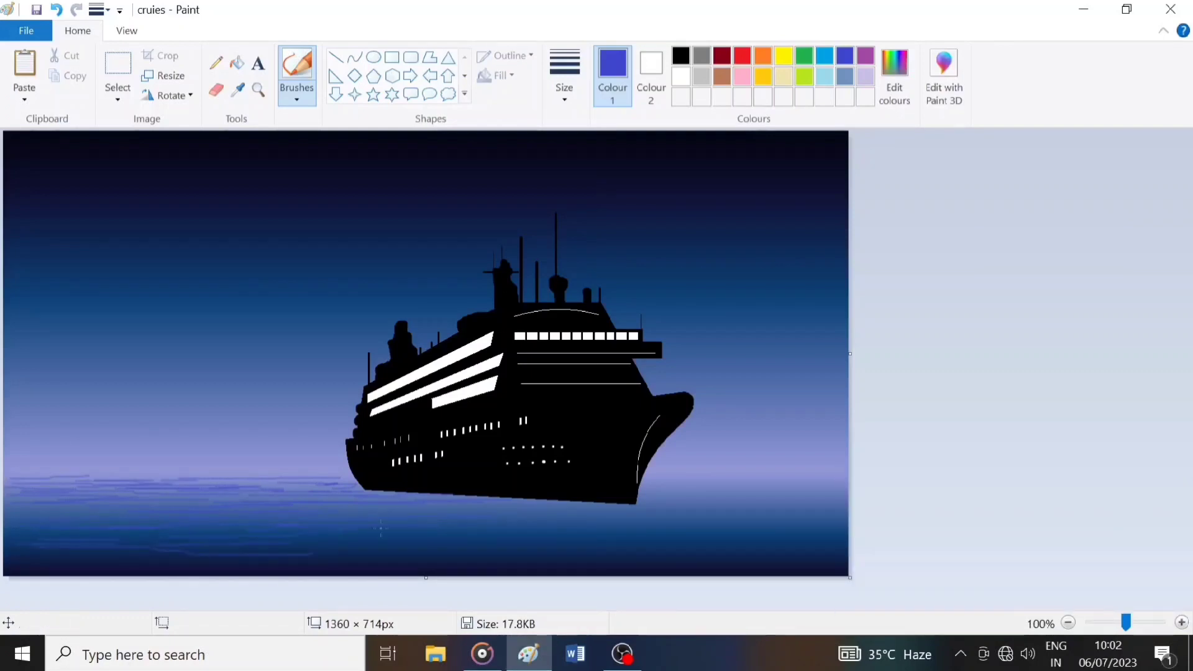
{"action": "left_click_drag", "start_coordinate": [650, 479], "coordinate": [814, 486]}
{"action": "left_click_drag", "start_coordinate": [786, 480], "coordinate": [848, 480]}
{"action": "left_click_drag", "start_coordinate": [698, 479], "coordinate": [808, 477]}
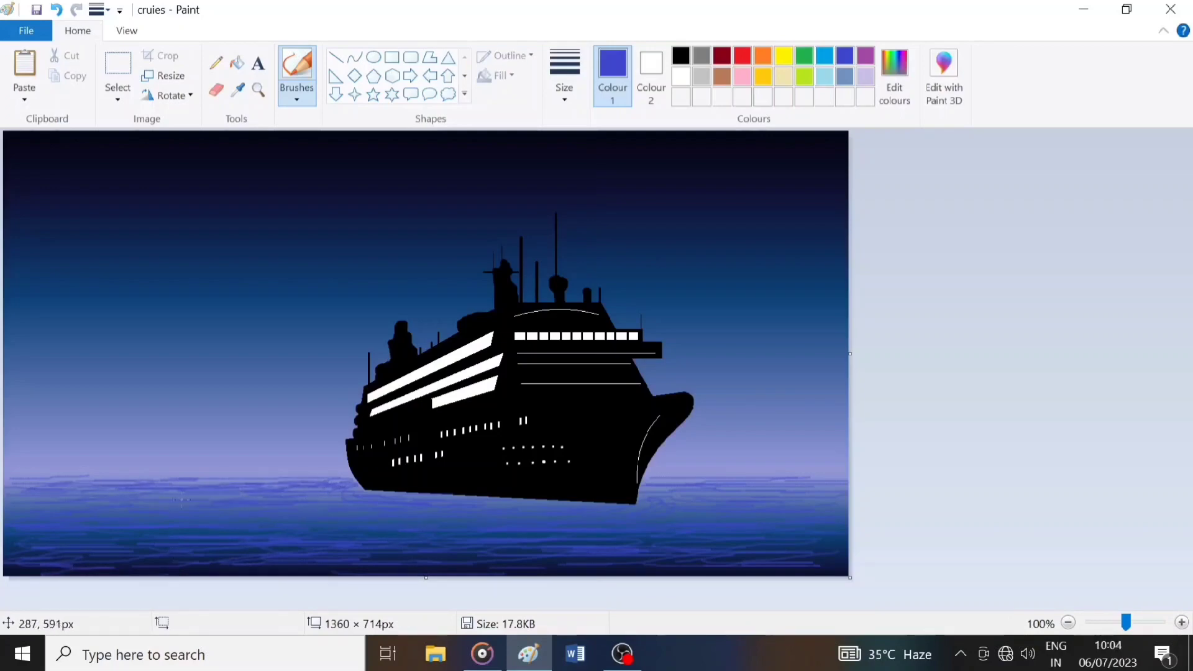
Step: Sample the sky's lavender and brush over the ripples on both sides of the ship to soften the horizon
{"action": "left_click", "coordinate": [237, 90]}
{"action": "left_click", "coordinate": [74, 426]}
{"action": "left_click_drag", "start_coordinate": [101, 483], "coordinate": [345, 478]}
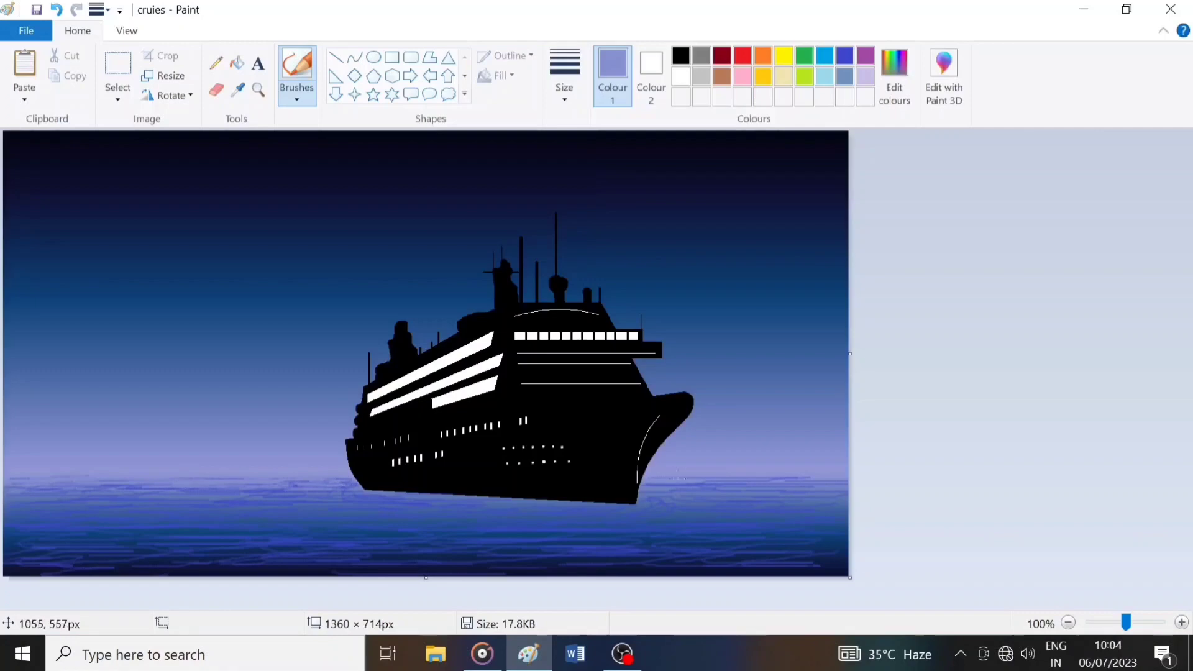
{"action": "mouse_move", "coordinate": [677, 478]}
{"action": "left_mouse_down"}
{"action": "mouse_move", "coordinate": [800, 484]}
{"action": "mouse_move", "coordinate": [660, 486]}
{"action": "mouse_move", "coordinate": [807, 481]}
{"action": "mouse_move", "coordinate": [774, 500]}
{"action": "mouse_move", "coordinate": [695, 492]}
{"action": "left_mouse_up"}
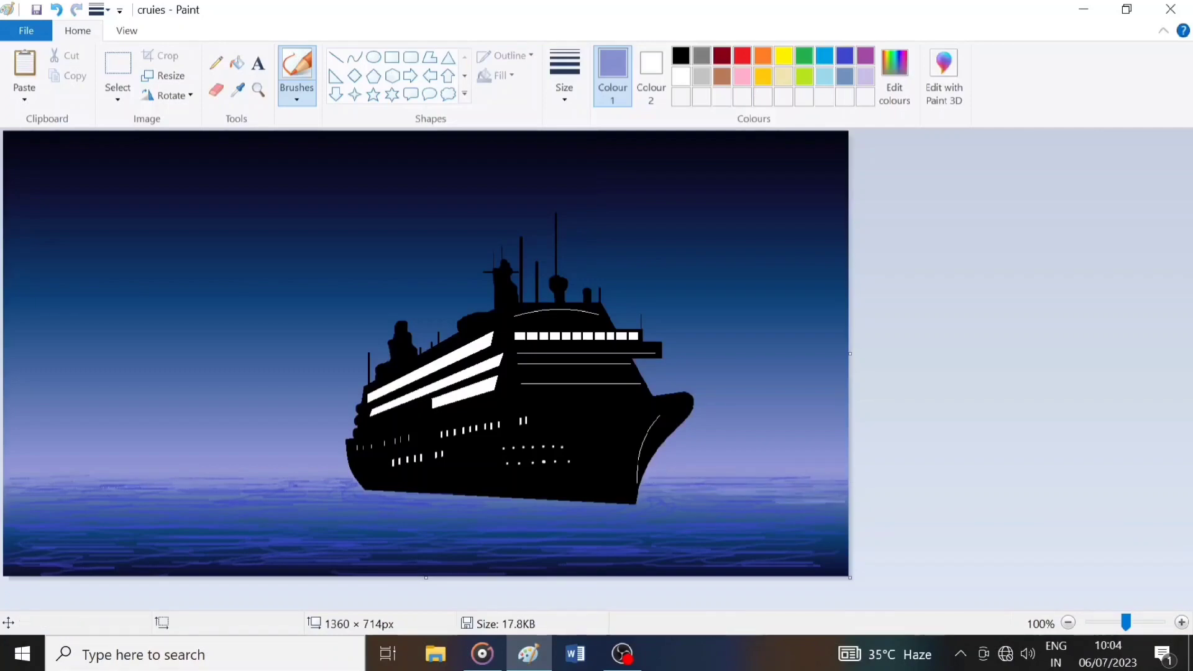
Step: Fill the gaps in the foreground water and below the hull with dense indigo wave strokes
{"action": "left_click", "coordinate": [845, 56]}
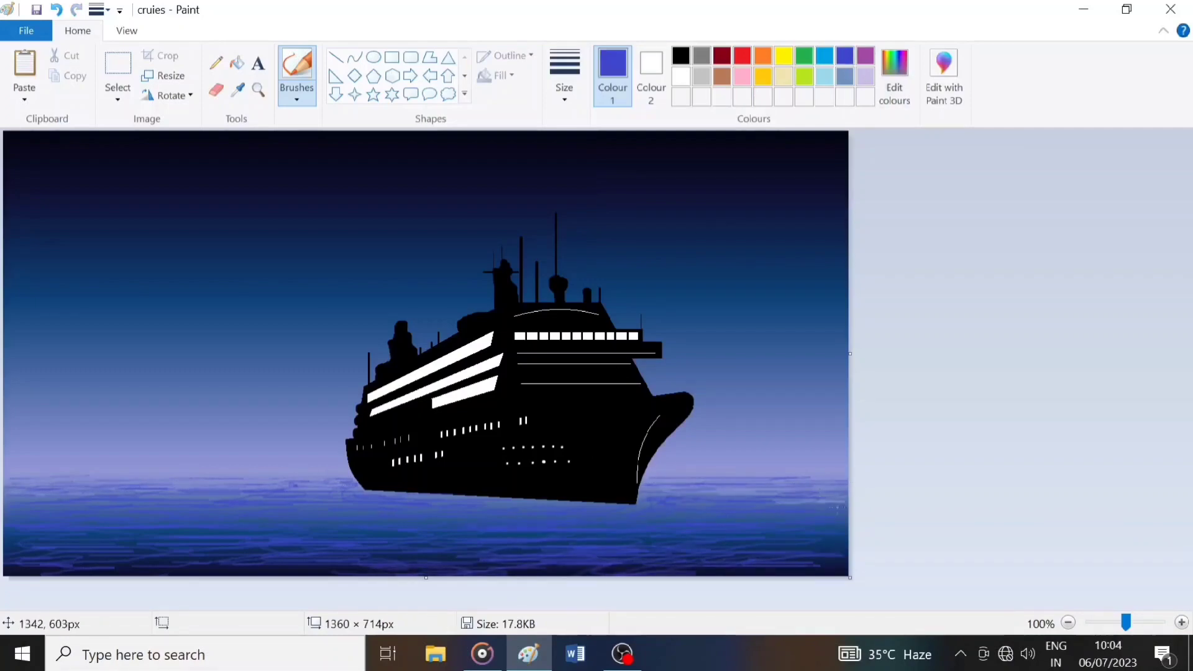
{"action": "mouse_move", "coordinate": [134, 568]}
{"action": "left_mouse_down"}
{"action": "mouse_move", "coordinate": [809, 571]}
{"action": "mouse_move", "coordinate": [126, 561]}
{"action": "left_mouse_up"}
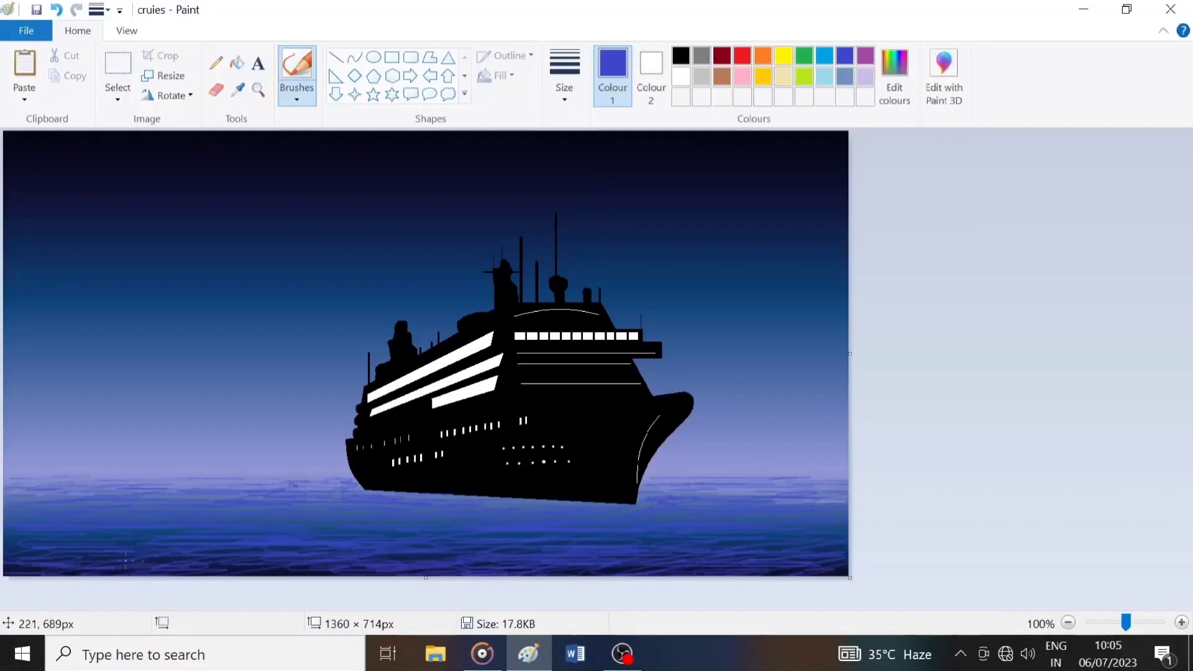
{"action": "mouse_move", "coordinate": [489, 542]}
{"action": "left_mouse_down"}
{"action": "mouse_move", "coordinate": [176, 543]}
{"action": "mouse_move", "coordinate": [257, 563]}
{"action": "mouse_move", "coordinate": [608, 561]}
{"action": "left_mouse_up"}
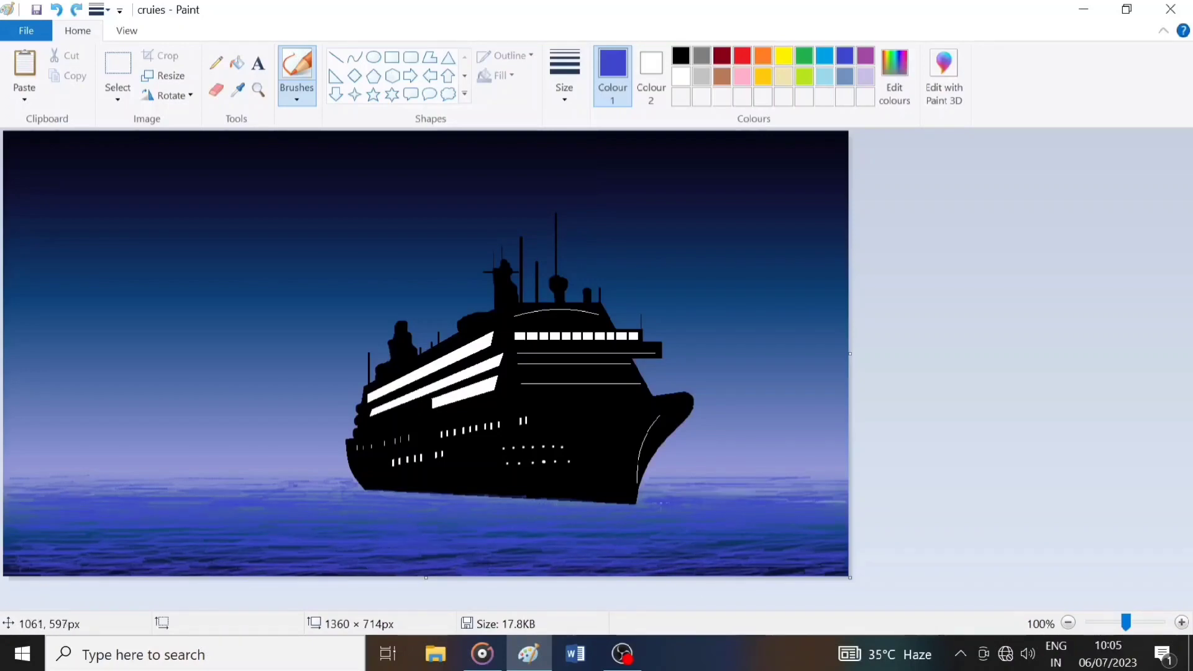
Step: Try adding lavender and turquoise highlight strokes to the water with different brush widths
{"action": "left_click", "coordinate": [238, 89]}
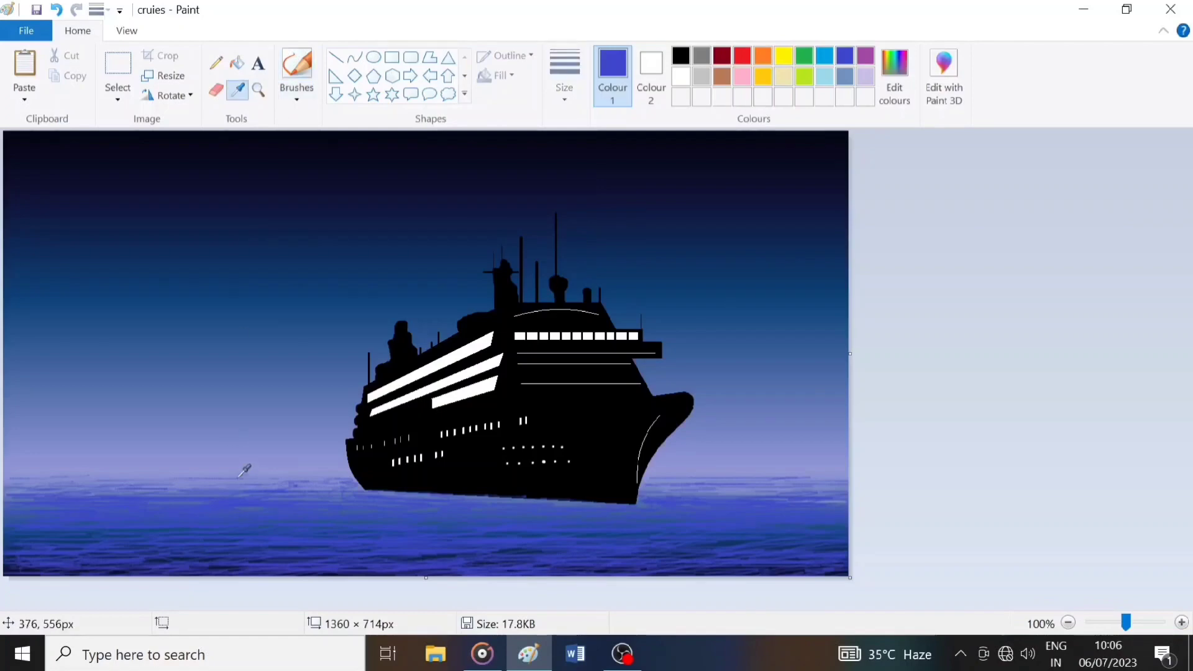
{"action": "left_click", "coordinate": [245, 468]}
{"action": "left_click", "coordinate": [565, 75]}
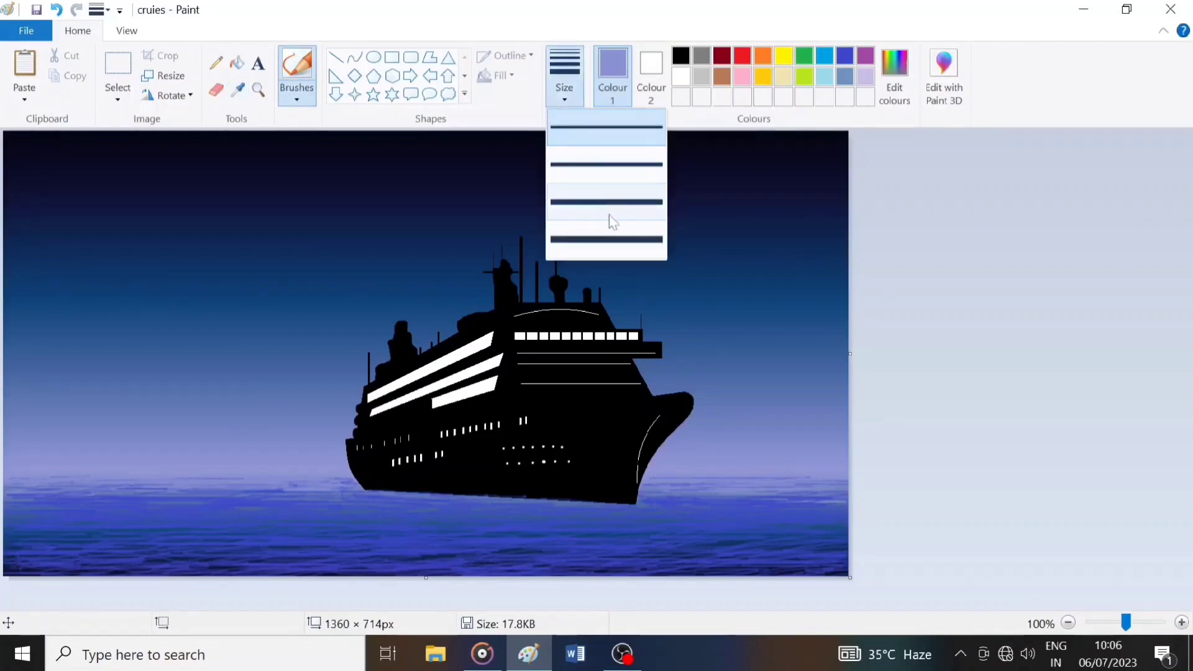
{"action": "left_click", "coordinate": [608, 215]}
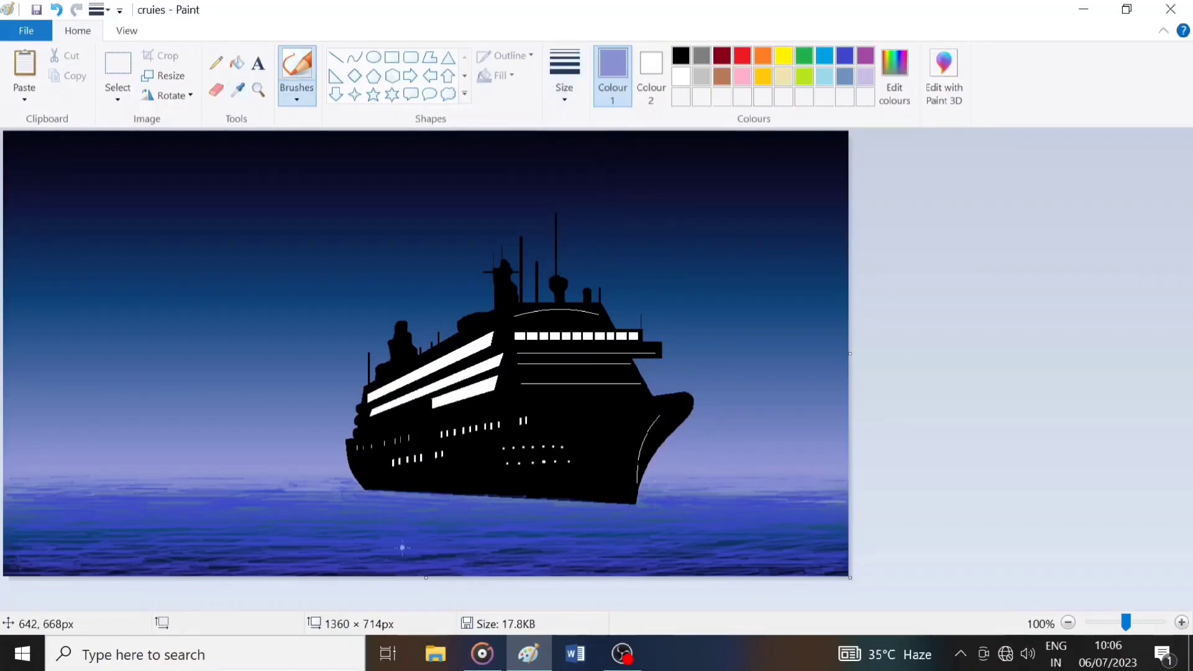
{"action": "left_click", "coordinate": [844, 56]}
{"action": "left_click", "coordinate": [565, 74]}
{"action": "left_click", "coordinate": [587, 159]}
{"action": "left_click", "coordinate": [824, 57]}
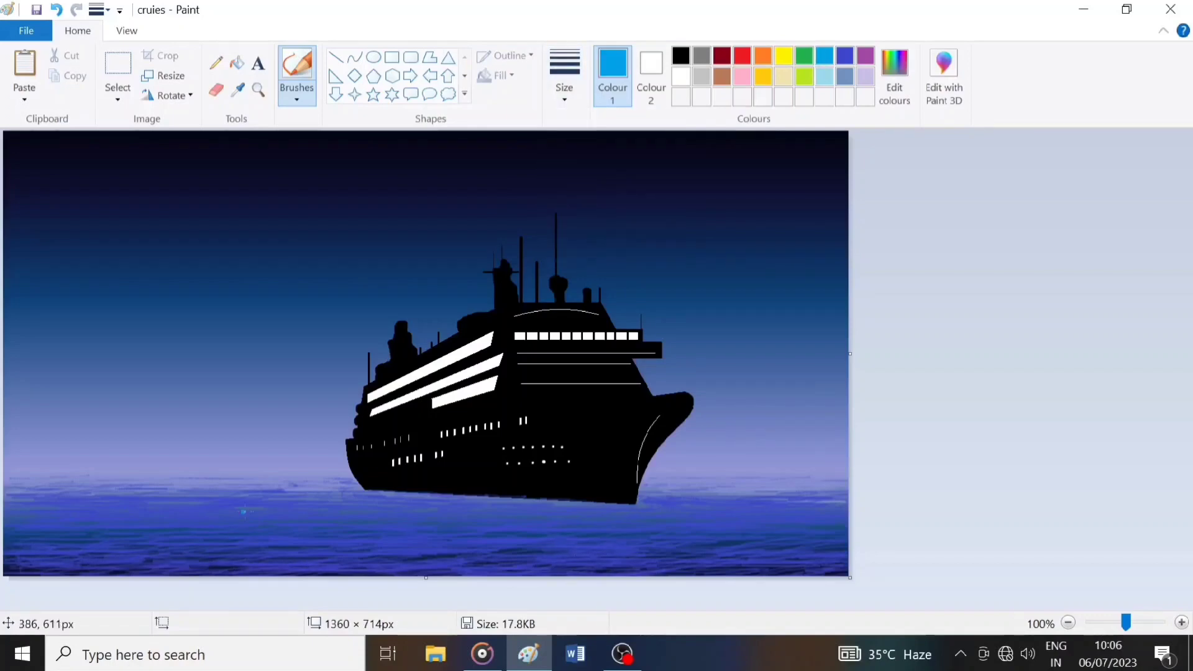
{"action": "left_click_drag", "start_coordinate": [245, 512], "coordinate": [366, 528]}
{"action": "left_click", "coordinate": [564, 75]}
{"action": "left_click", "coordinate": [587, 163]}
{"action": "mouse_move", "coordinate": [226, 532]}
{"action": "left_mouse_down"}
{"action": "mouse_move", "coordinate": [551, 548]}
{"action": "mouse_move", "coordinate": [134, 528]}
{"action": "mouse_move", "coordinate": [612, 540]}
{"action": "left_mouse_up"}
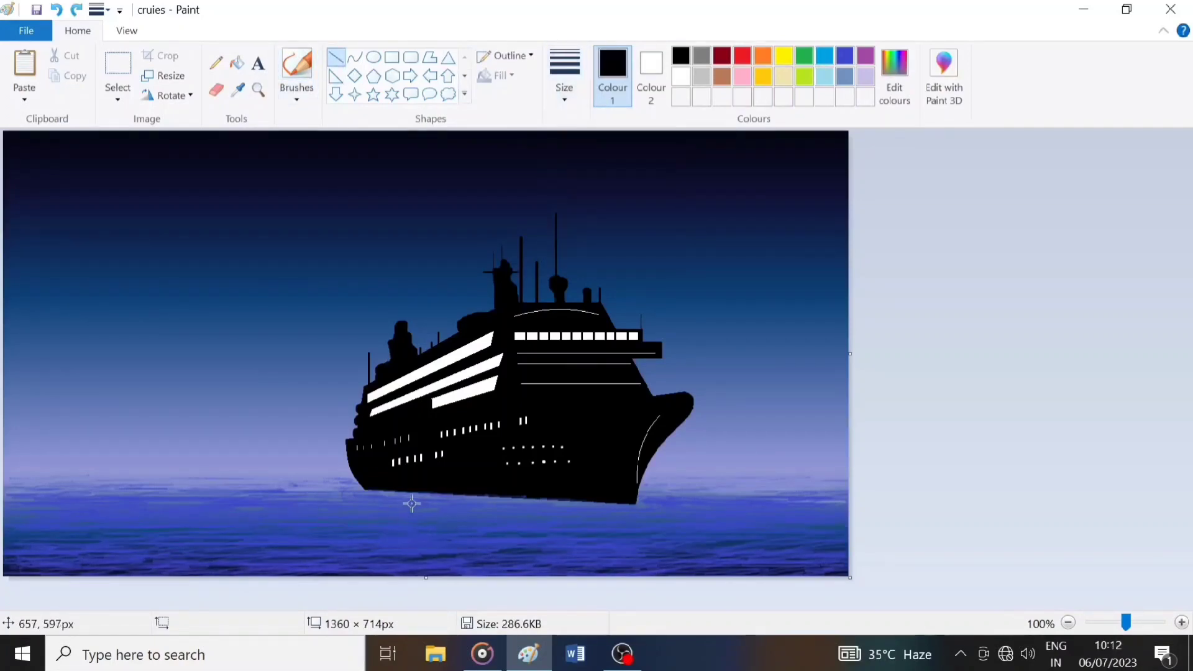
Step: Outline a pier with thick black lines, rising from the lower-left canvas edge and extending across the water towards the ship
{"action": "mouse_move", "coordinate": [408, 517]}
{"action": "left_mouse_down"}
{"action": "mouse_move", "coordinate": [220, 521]}
{"action": "mouse_move", "coordinate": [405, 525]}
{"action": "mouse_move", "coordinate": [205, 527]}
{"action": "mouse_move", "coordinate": [60, 596]}
{"action": "left_mouse_up"}
{"action": "key", "text": "ctrl+z"}
{"action": "key", "text": "ctrl+z"}
{"action": "mouse_move", "coordinate": [386, 514]}
{"action": "left_mouse_down"}
{"action": "mouse_move", "coordinate": [410, 521]}
{"action": "mouse_move", "coordinate": [224, 538]}
{"action": "mouse_move", "coordinate": [235, 533]}
{"action": "mouse_move", "coordinate": [188, 574]}
{"action": "mouse_move", "coordinate": [343, 607]}
{"action": "mouse_move", "coordinate": [410, 655]}
{"action": "left_mouse_up"}
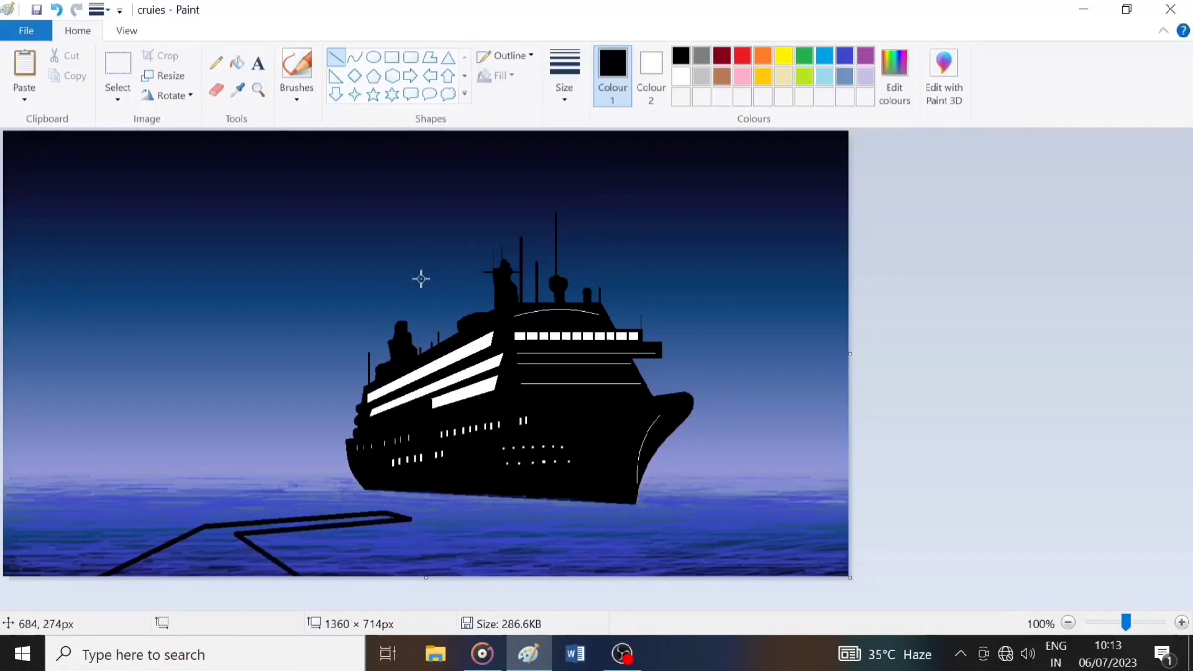
Step: Fill the outlined pier solid black with a thick brush
{"action": "left_click", "coordinate": [297, 98]}
{"action": "left_click", "coordinate": [298, 129]}
{"action": "left_click", "coordinate": [565, 87]}
{"action": "left_click", "coordinate": [579, 238]}
{"action": "mouse_move", "coordinate": [379, 516]}
{"action": "left_mouse_down"}
{"action": "mouse_move", "coordinate": [245, 527]}
{"action": "mouse_move", "coordinate": [228, 552]}
{"action": "mouse_move", "coordinate": [174, 550]}
{"action": "mouse_move", "coordinate": [190, 559]}
{"action": "mouse_move", "coordinate": [234, 541]}
{"action": "mouse_move", "coordinate": [270, 569]}
{"action": "mouse_move", "coordinate": [236, 581]}
{"action": "left_mouse_up"}
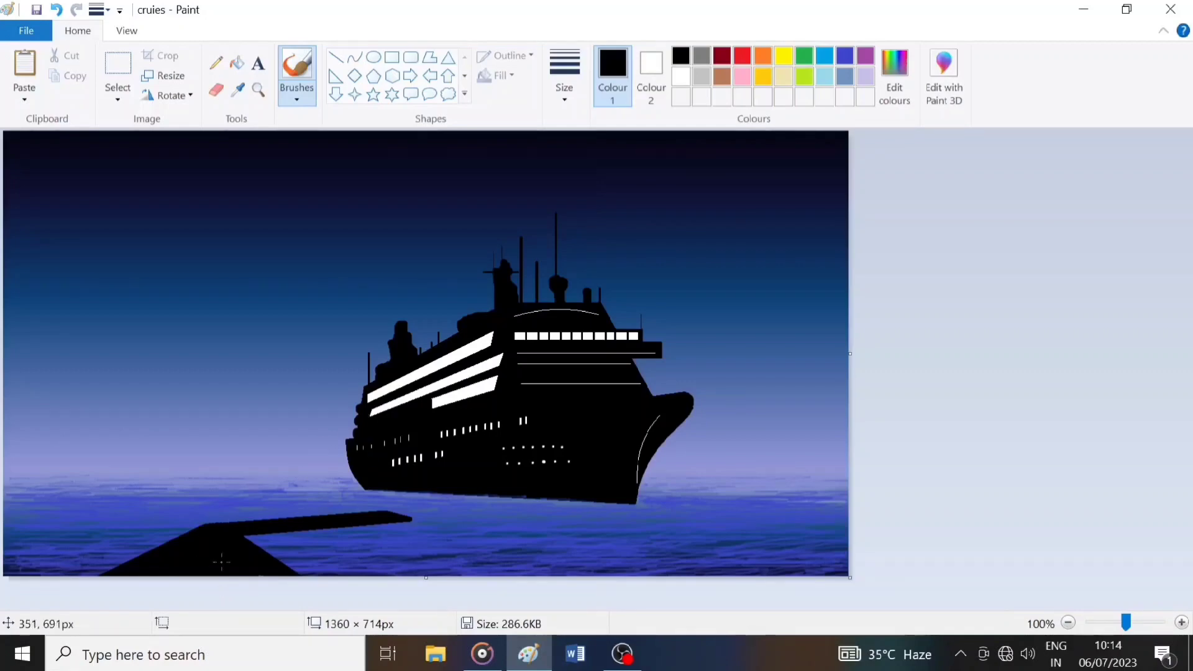
Step: Add three short black rectangular support posts beneath the extended part of the pier
{"action": "left_click", "coordinate": [392, 57]}
{"action": "mouse_move", "coordinate": [364, 518]}
{"action": "left_mouse_down"}
{"action": "mouse_move", "coordinate": [374, 533]}
{"action": "mouse_move", "coordinate": [401, 532]}
{"action": "mouse_move", "coordinate": [347, 536]}
{"action": "left_mouse_up"}
{"action": "key", "text": "ctrl+z"}
{"action": "key", "text": "ctrl+z"}
{"action": "left_click_drag", "start_coordinate": [274, 530], "coordinate": [283, 542]}
{"action": "left_click", "coordinate": [283, 604]}
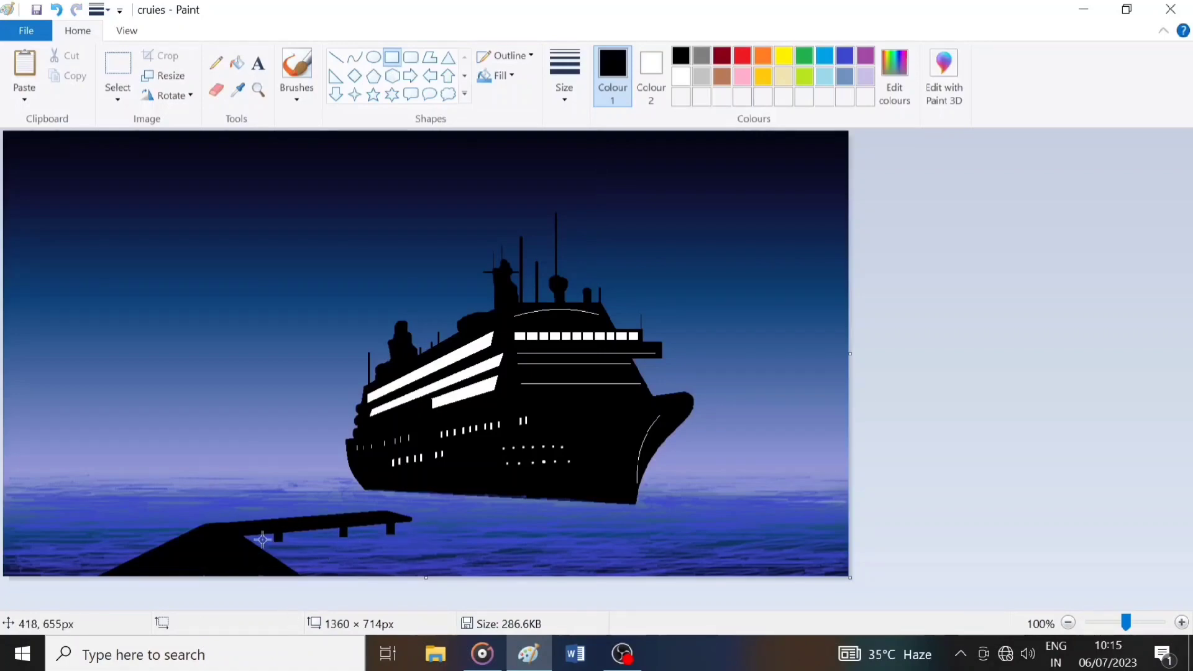
Step: Paint three small black figures of people with round heads standing on the near end of the pier
{"action": "left_click", "coordinate": [296, 65]}
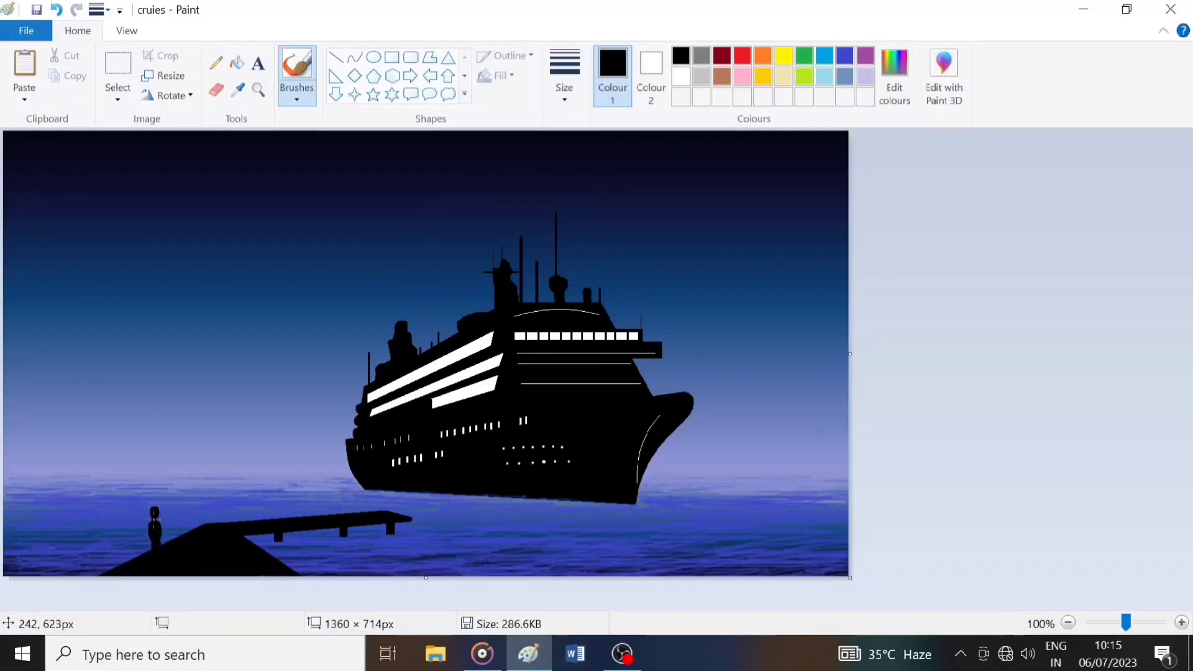
{"action": "left_click", "coordinate": [188, 517]}
{"action": "left_click", "coordinate": [565, 75]}
{"action": "left_click", "coordinate": [584, 215]}
{"action": "left_click_drag", "start_coordinate": [213, 512], "coordinate": [213, 522]}
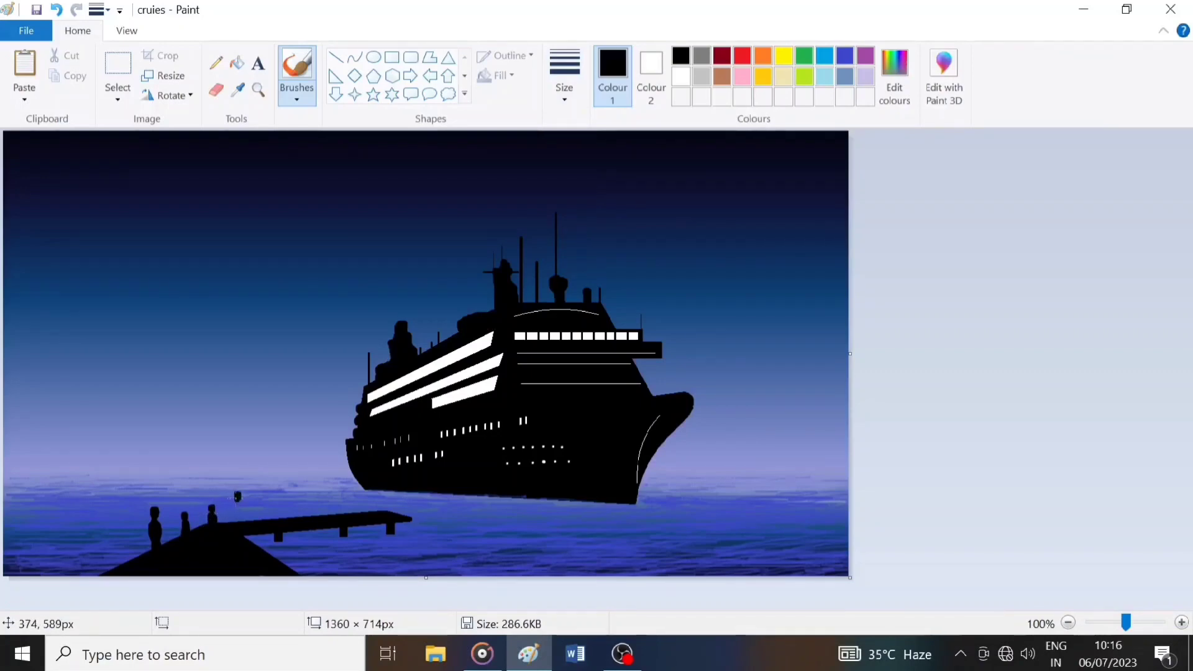
Step: Paint four more black figures along the pier towards the ship, the farthest one with a raised arm
{"action": "key", "text": "ctrl+z"}
{"action": "scroll", "coordinate": [237, 503], "scroll_direction": "up", "scroll_amount": 1, "text": "ctrl"}
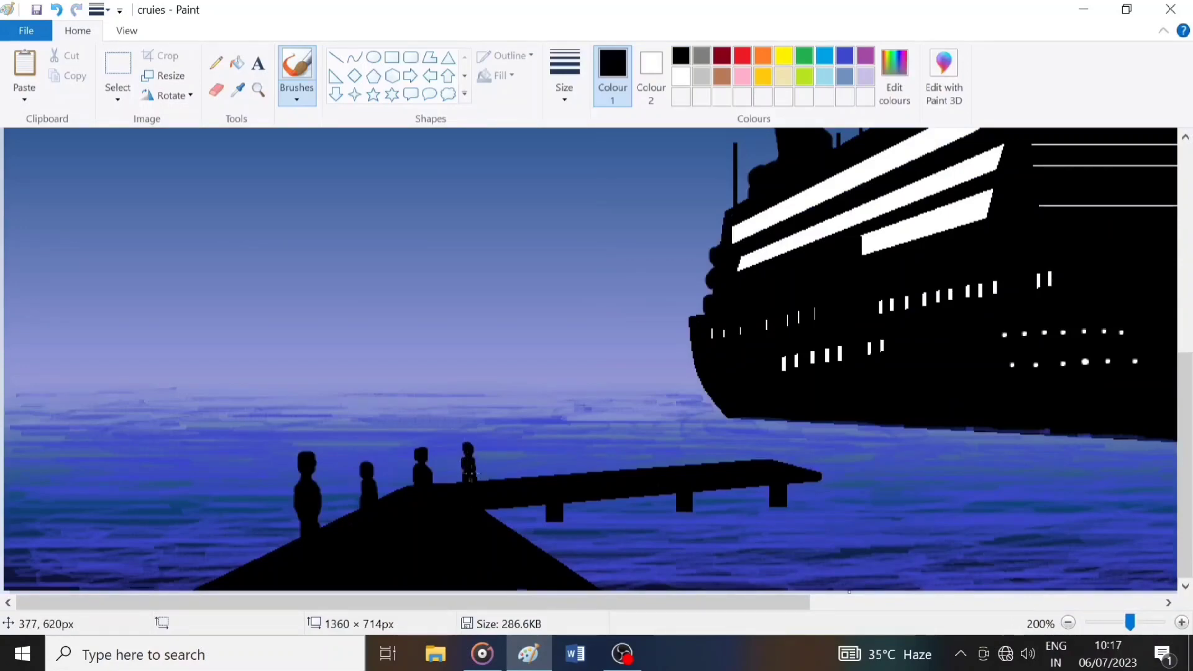
{"action": "left_click_drag", "start_coordinate": [522, 448], "coordinate": [531, 477]}
{"action": "key", "text": "ctrl+z"}
{"action": "key", "text": "ctrl+z"}
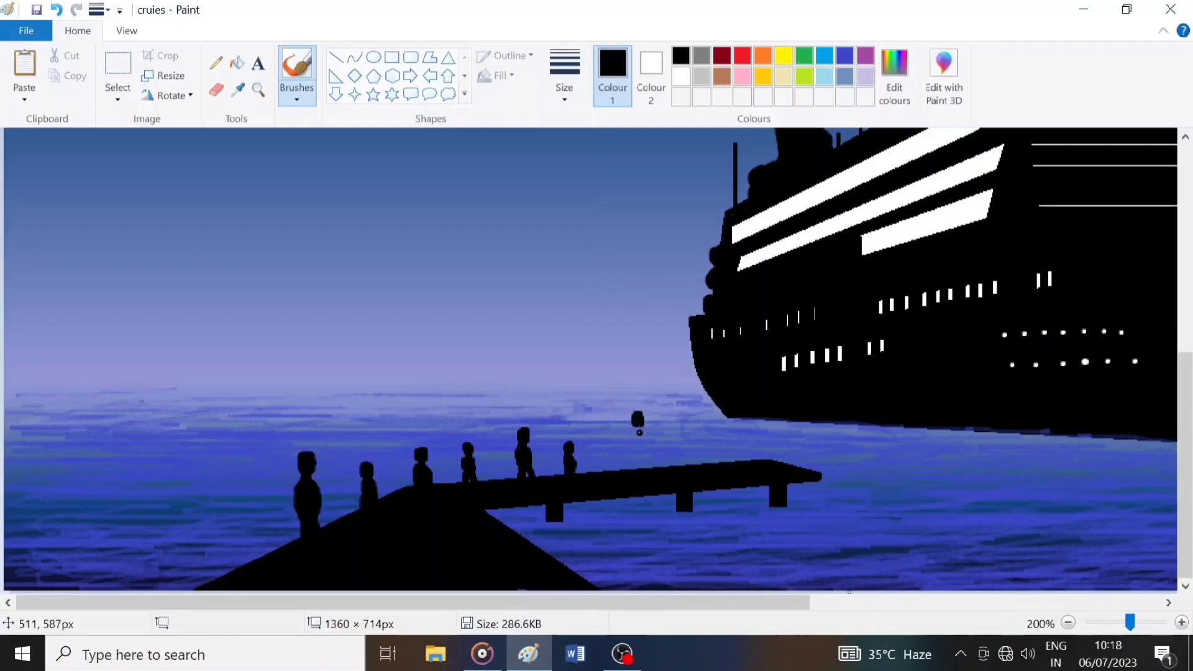
{"action": "mouse_move", "coordinate": [639, 433]}
{"action": "left_mouse_down"}
{"action": "mouse_move", "coordinate": [644, 466]}
{"action": "mouse_move", "coordinate": [585, 465]}
{"action": "left_mouse_up"}
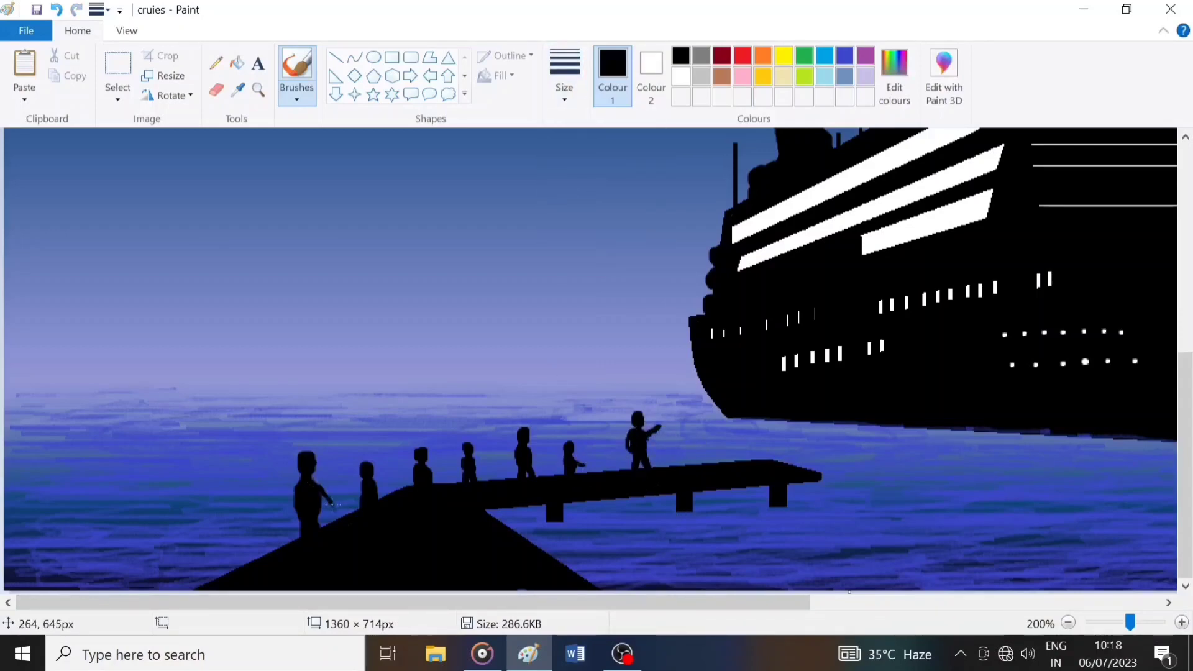
Step: Brush thin black arms onto the figures at the near end of the pier
{"action": "mouse_move", "coordinate": [318, 500]}
{"action": "left_mouse_down"}
{"action": "mouse_move", "coordinate": [332, 513]}
{"action": "mouse_move", "coordinate": [292, 523]}
{"action": "left_mouse_up"}
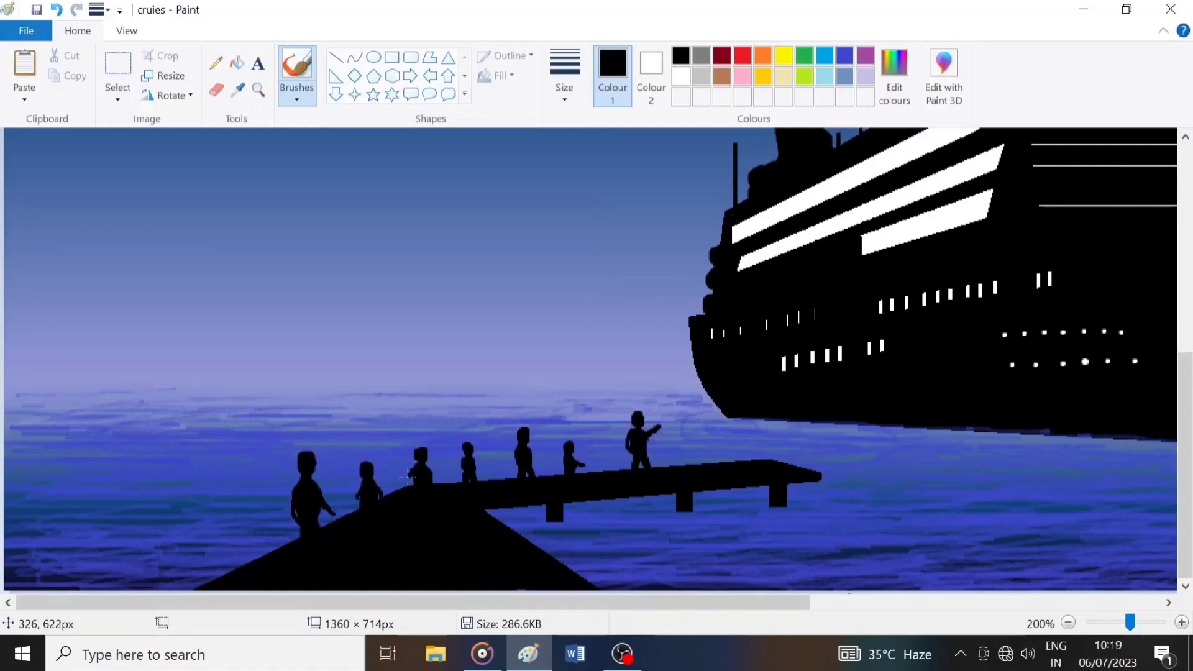
{"action": "left_click_drag", "start_coordinate": [430, 473], "coordinate": [442, 476]}
{"action": "scroll", "coordinate": [637, 585], "scroll_direction": "down", "scroll_amount": 1}
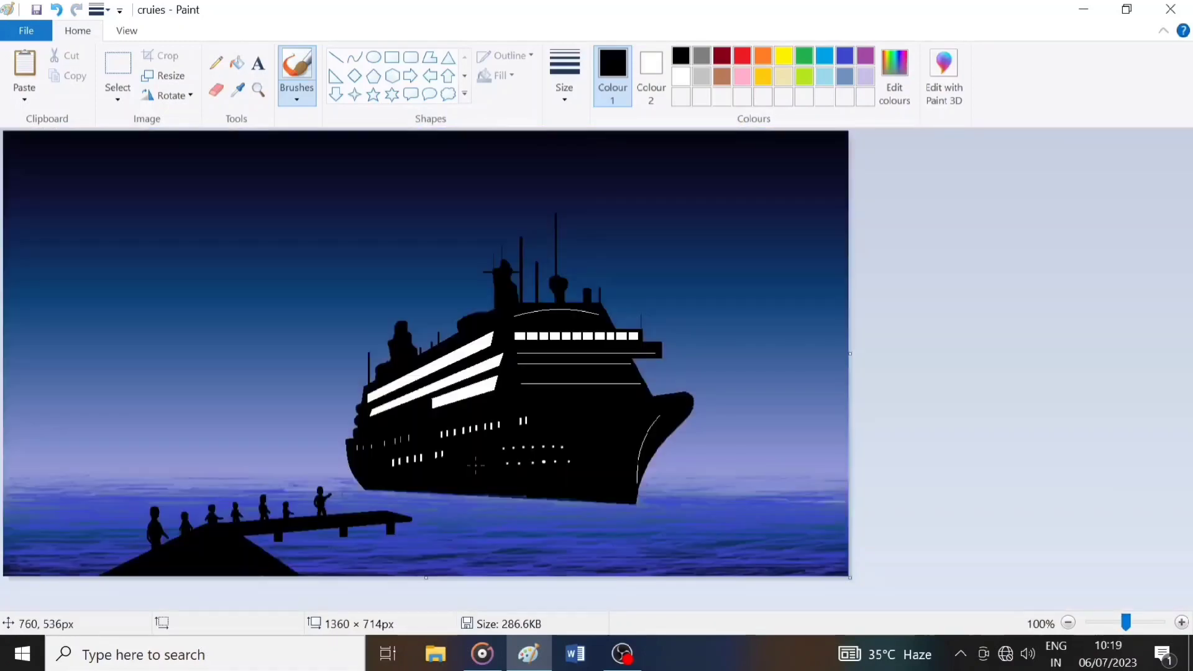
Step: Build a red crescent moon in a new Paint window by covering a red circle with an offset white one
{"action": "right_click", "coordinate": [528, 652]}
{"action": "left_click", "coordinate": [496, 554]}
{"action": "left_click", "coordinate": [506, 56]}
{"action": "mouse_move", "coordinate": [336, 243]}
{"action": "left_mouse_down"}
{"action": "mouse_move", "coordinate": [427, 331]}
{"action": "mouse_move", "coordinate": [418, 320]}
{"action": "mouse_move", "coordinate": [437, 306]}
{"action": "mouse_move", "coordinate": [402, 286]}
{"action": "left_mouse_up"}
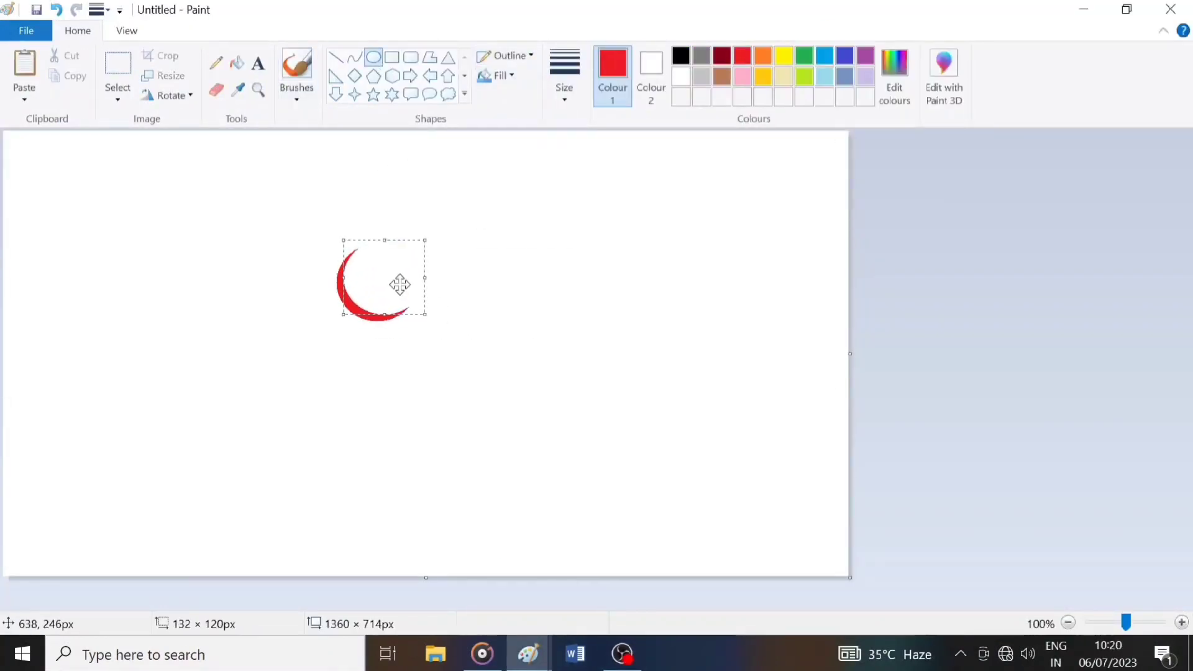
{"action": "left_click", "coordinate": [459, 435]}
Step: Copy the crescent and paste it with transparent selection into the upper-left sky of the cruise picture
{"action": "left_click", "coordinate": [118, 65]}
{"action": "left_click_drag", "start_coordinate": [317, 237], "coordinate": [425, 334]}
{"action": "right_click", "coordinate": [368, 280]}
{"action": "left_click", "coordinate": [397, 310]}
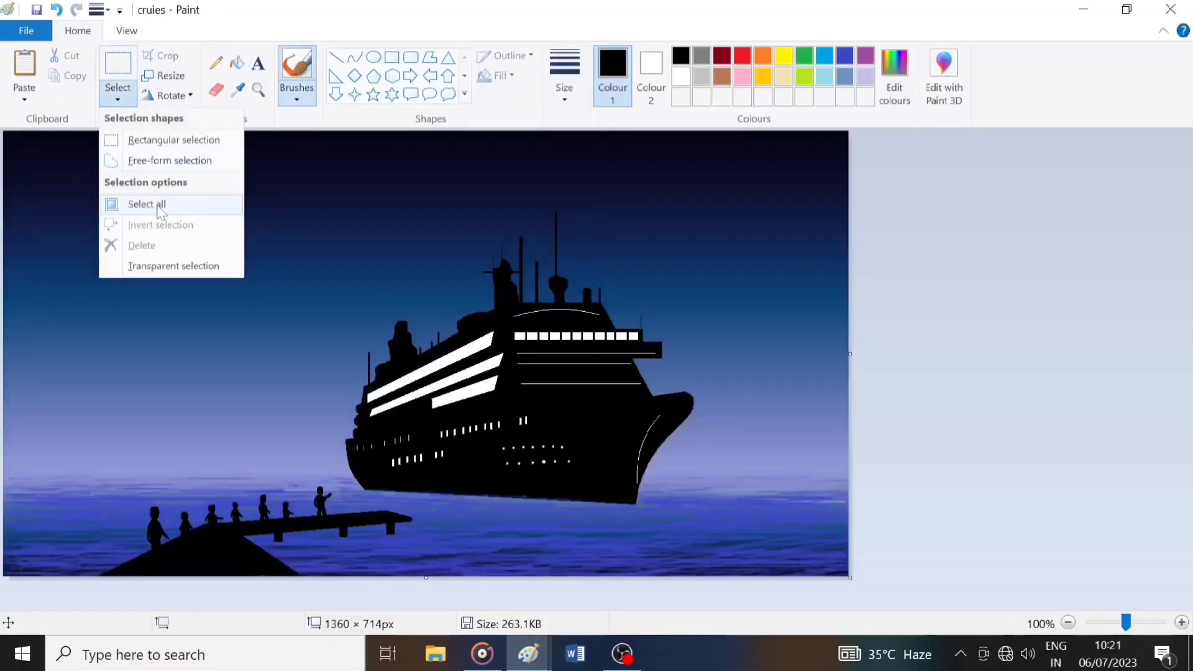
{"action": "left_click", "coordinate": [173, 264]}
{"action": "key", "text": "ctrl+v"}
{"action": "left_click_drag", "start_coordinate": [59, 180], "coordinate": [176, 213]}
Step: Fill the whole crescent moon white, including the tiny red pixels at both tips
{"action": "left_click", "coordinate": [237, 64]}
{"action": "right_click", "coordinate": [149, 228]}
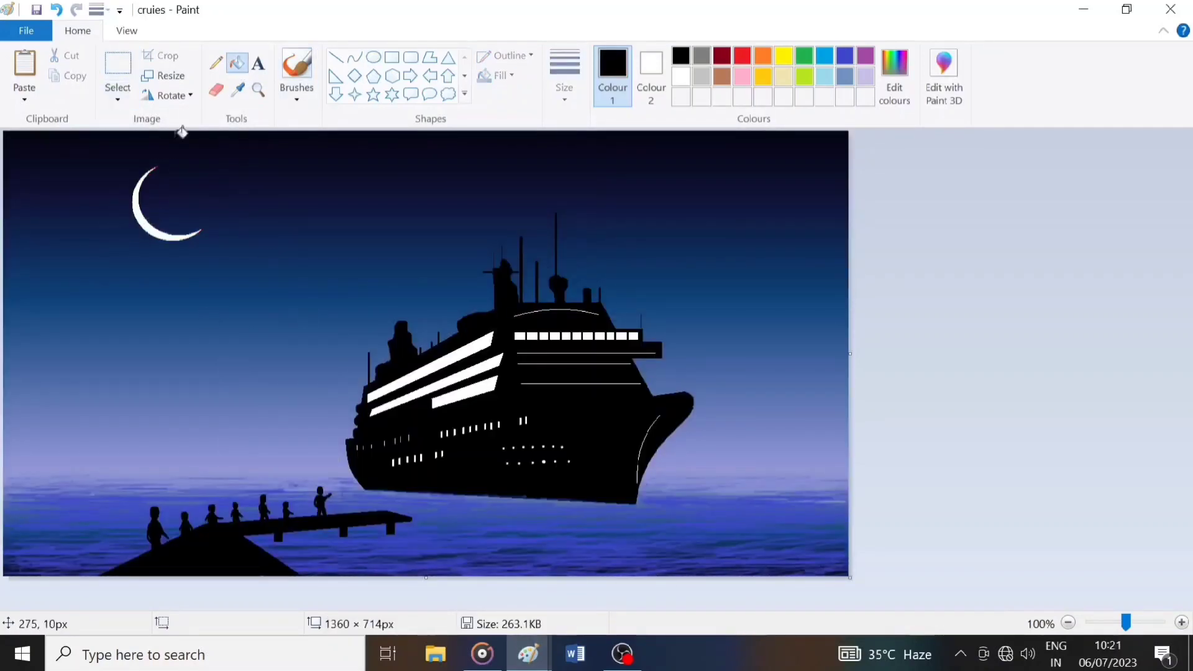
{"action": "right_click", "coordinate": [160, 166]}
{"action": "key", "text": "ctrl+z"}
{"action": "left_click", "coordinate": [1181, 623]}
{"action": "left_click", "coordinate": [1181, 622]}
{"action": "left_click", "coordinate": [1181, 623]}
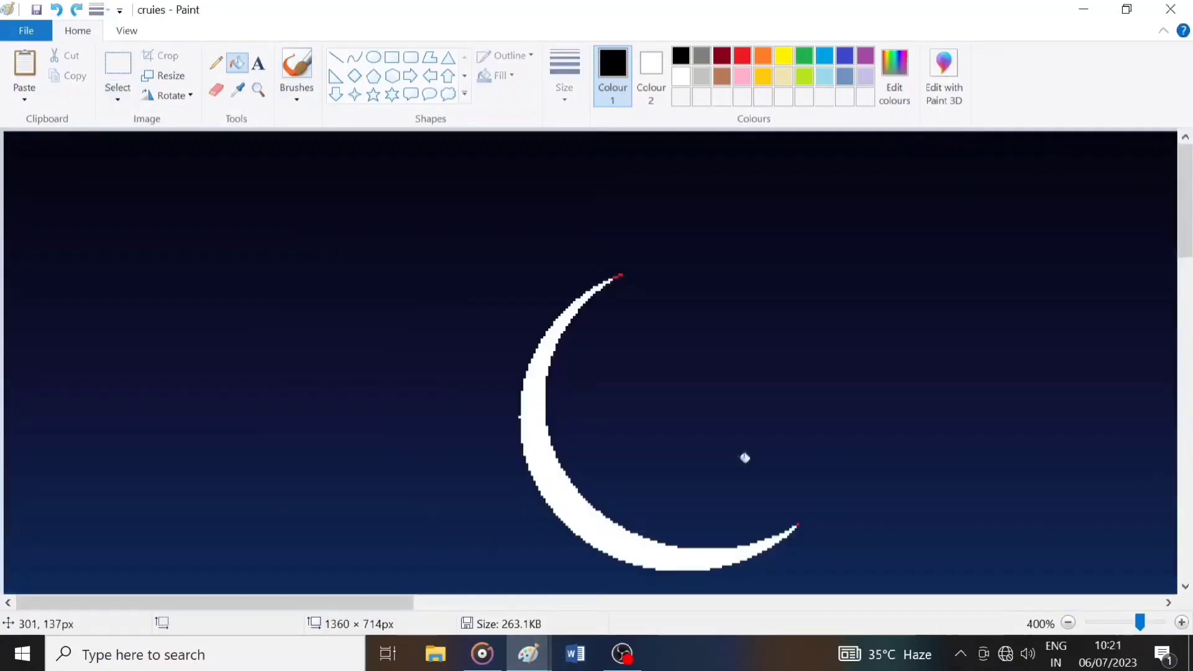
{"action": "right_click", "coordinate": [619, 275]}
{"action": "right_click", "coordinate": [798, 525]}
{"action": "left_click", "coordinate": [1135, 626]}
{"action": "left_click_drag", "start_coordinate": [1134, 627], "coordinate": [1126, 627]}
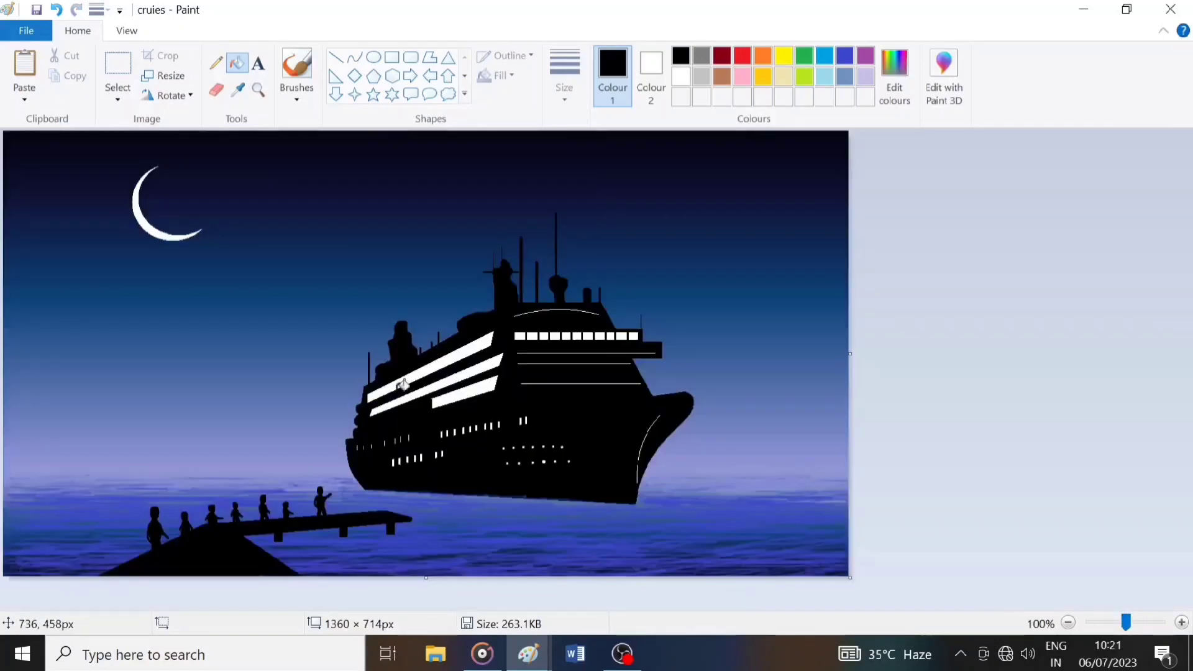
Step: Dot tiny white stars across the upper sky around the crescent moon and above the ship with the Pencil
{"action": "left_click", "coordinate": [216, 64]}
{"action": "left_click", "coordinate": [565, 76]}
{"action": "left_click", "coordinate": [606, 129]}
{"action": "left_click", "coordinate": [680, 76]}
{"action": "left_click", "coordinate": [281, 146]}
{"action": "left_click", "coordinate": [300, 168]}
{"action": "left_click", "coordinate": [38, 146]}
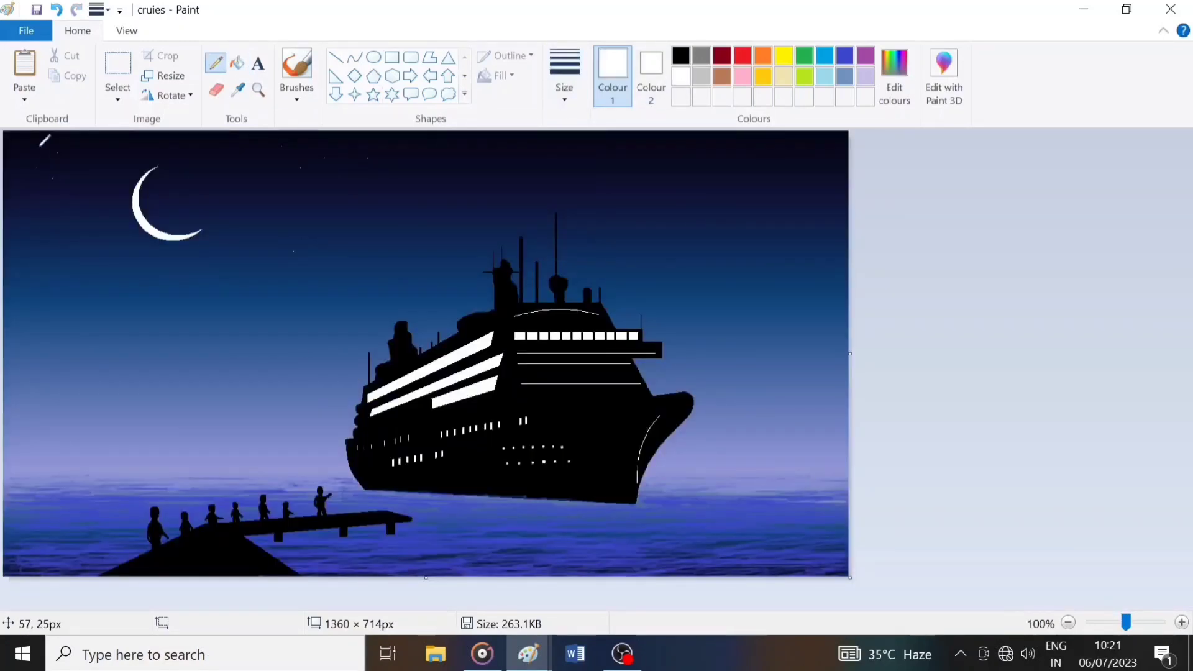
{"action": "left_click", "coordinate": [58, 153]}
{"action": "left_click", "coordinate": [502, 170]}
{"action": "left_click", "coordinate": [548, 151]}
{"action": "left_click", "coordinate": [616, 175]}
{"action": "left_click", "coordinate": [750, 137]}
{"action": "left_click", "coordinate": [790, 149]}
{"action": "left_click", "coordinate": [800, 184]}
{"action": "left_click", "coordinate": [751, 197]}
{"action": "left_click", "coordinate": [260, 208]}
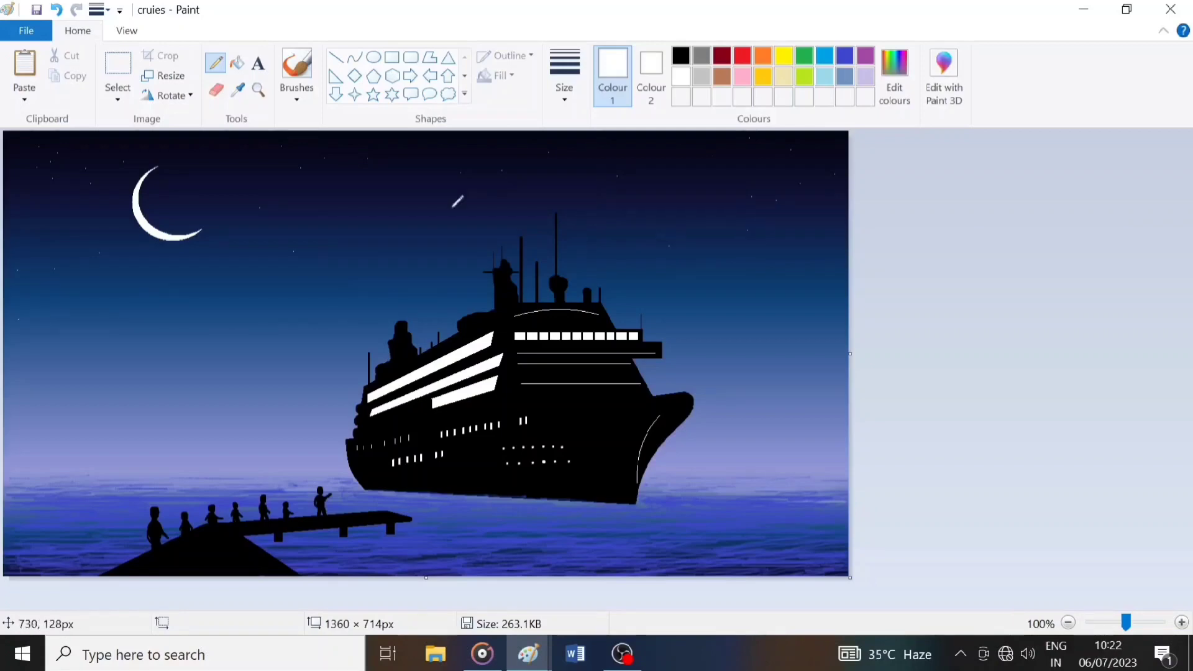
Step: Scatter brighter white pencil-dot stars over the upper sky and lower down on both sides of the ship
{"action": "left_click", "coordinate": [571, 195]}
{"action": "left_click", "coordinate": [383, 185]}
{"action": "left_click", "coordinate": [54, 176]}
{"action": "left_click", "coordinate": [60, 148]}
{"action": "left_click", "coordinate": [734, 195]}
{"action": "left_click", "coordinate": [658, 176]}
{"action": "left_click", "coordinate": [548, 161]}
{"action": "left_click", "coordinate": [466, 154]}
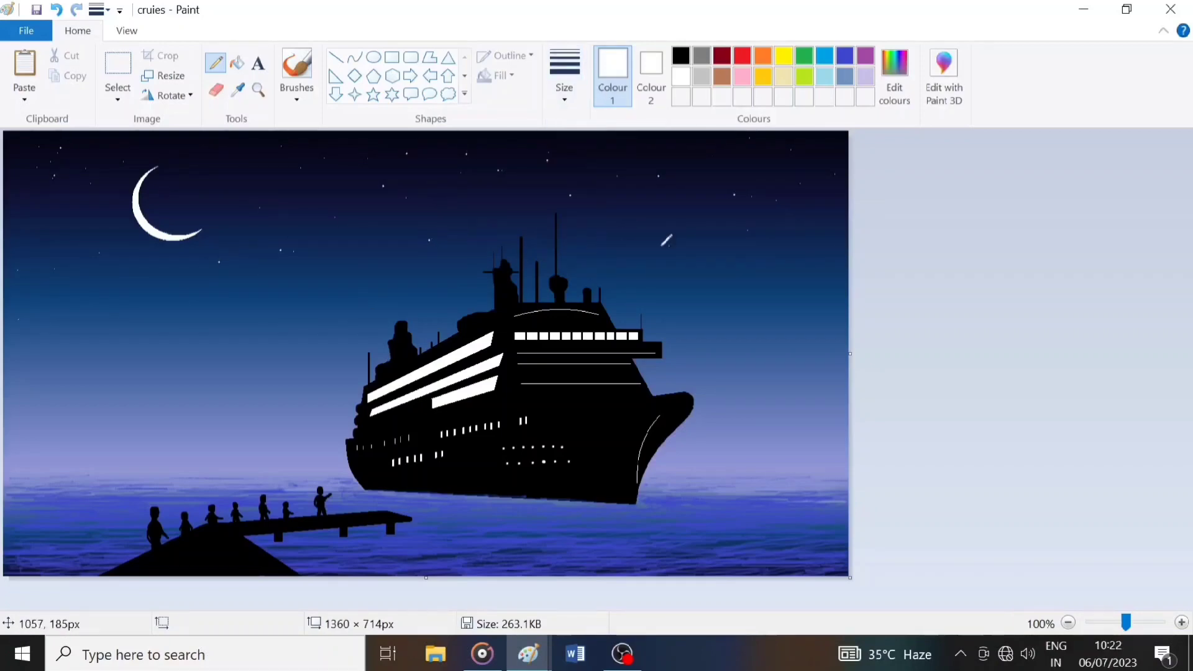
{"action": "left_click", "coordinate": [661, 247]}
{"action": "left_click", "coordinate": [751, 310]}
{"action": "left_click", "coordinate": [800, 354]}
{"action": "left_click", "coordinate": [802, 196]}
{"action": "left_click", "coordinate": [832, 156]}
{"action": "left_click", "coordinate": [265, 277]}
{"action": "left_click", "coordinate": [202, 301]}
{"action": "left_click", "coordinate": [50, 300]}
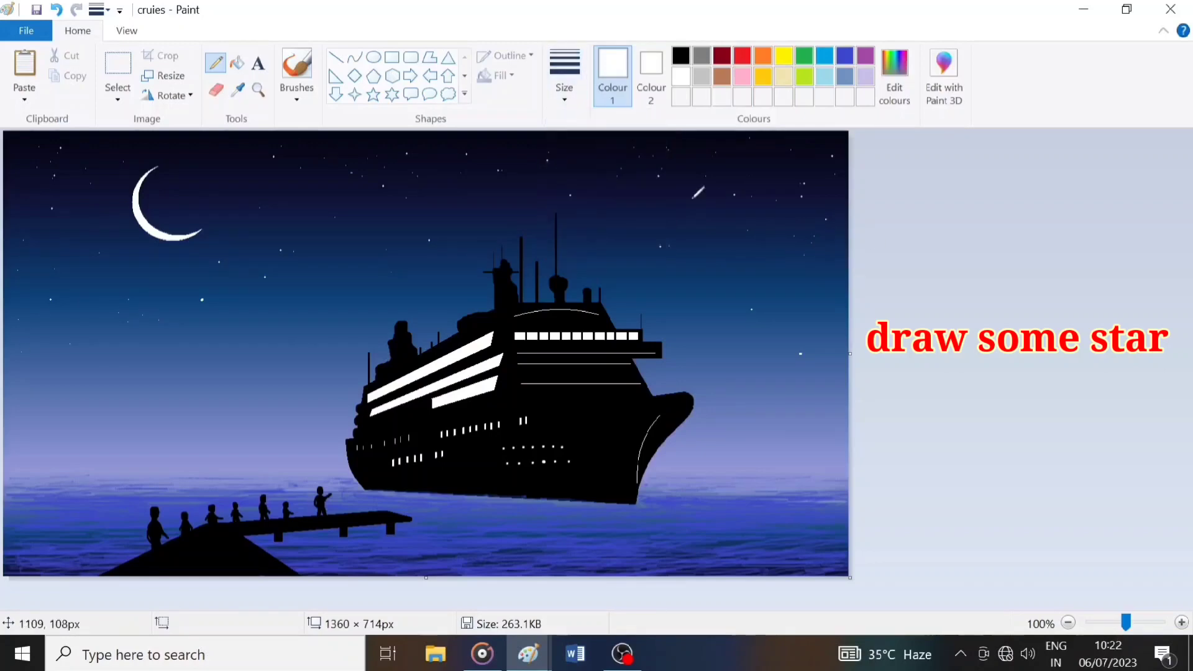
Step: Draw eleven small white four-point stars spread across the sky on both sides of the ship
{"action": "left_click", "coordinate": [355, 94]}
{"action": "left_click_drag", "start_coordinate": [324, 176], "coordinate": [330, 181]}
{"action": "left_click_drag", "start_coordinate": [37, 183], "coordinate": [43, 189]}
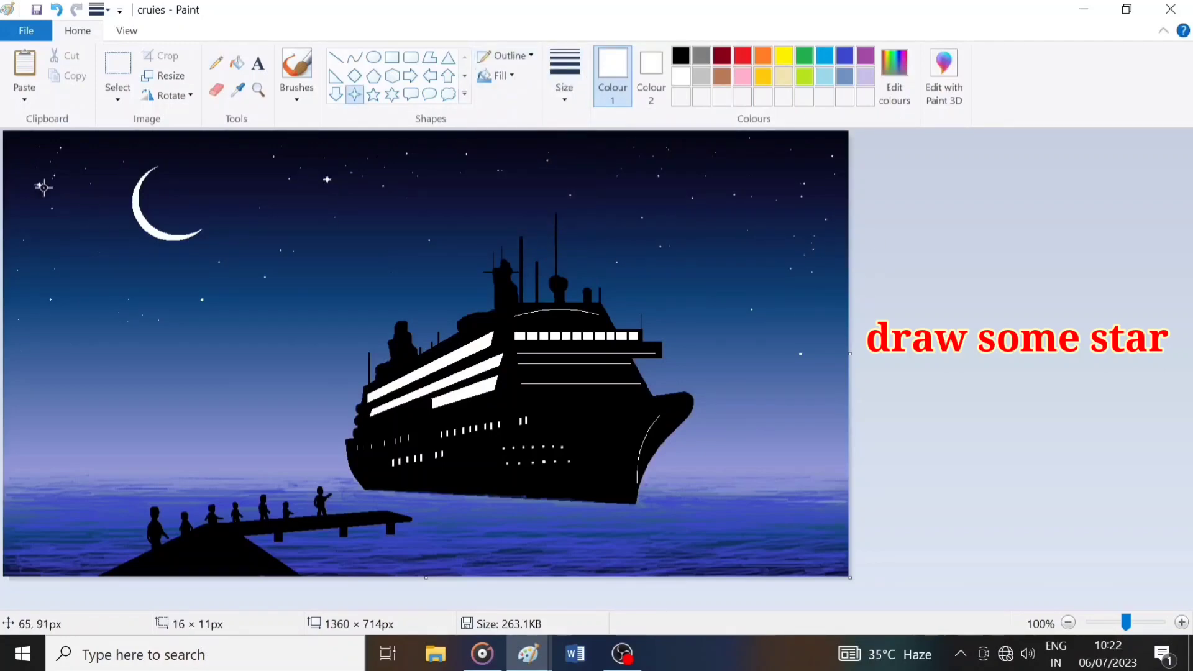
{"action": "left_click_drag", "start_coordinate": [108, 293], "coordinate": [114, 297]}
{"action": "left_click_drag", "start_coordinate": [41, 319], "coordinate": [48, 324]}
{"action": "left_click_drag", "start_coordinate": [646, 160], "coordinate": [652, 166]}
{"action": "left_click_drag", "start_coordinate": [796, 173], "coordinate": [802, 178]}
{"action": "left_click_drag", "start_coordinate": [767, 261], "coordinate": [773, 267]}
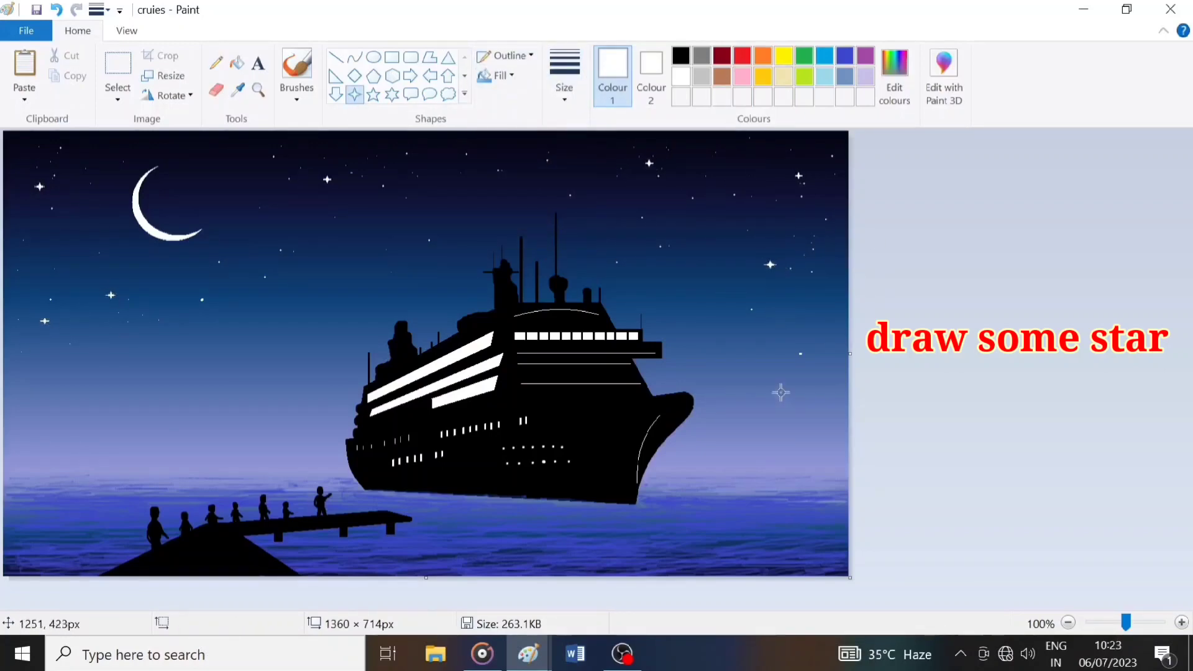
{"action": "left_click_drag", "start_coordinate": [782, 386], "coordinate": [789, 392]}
{"action": "left_click_drag", "start_coordinate": [630, 230], "coordinate": [637, 235]}
{"action": "left_click_drag", "start_coordinate": [468, 189], "coordinate": [474, 195]}
{"action": "left_click_drag", "start_coordinate": [303, 314], "coordinate": [309, 320]}
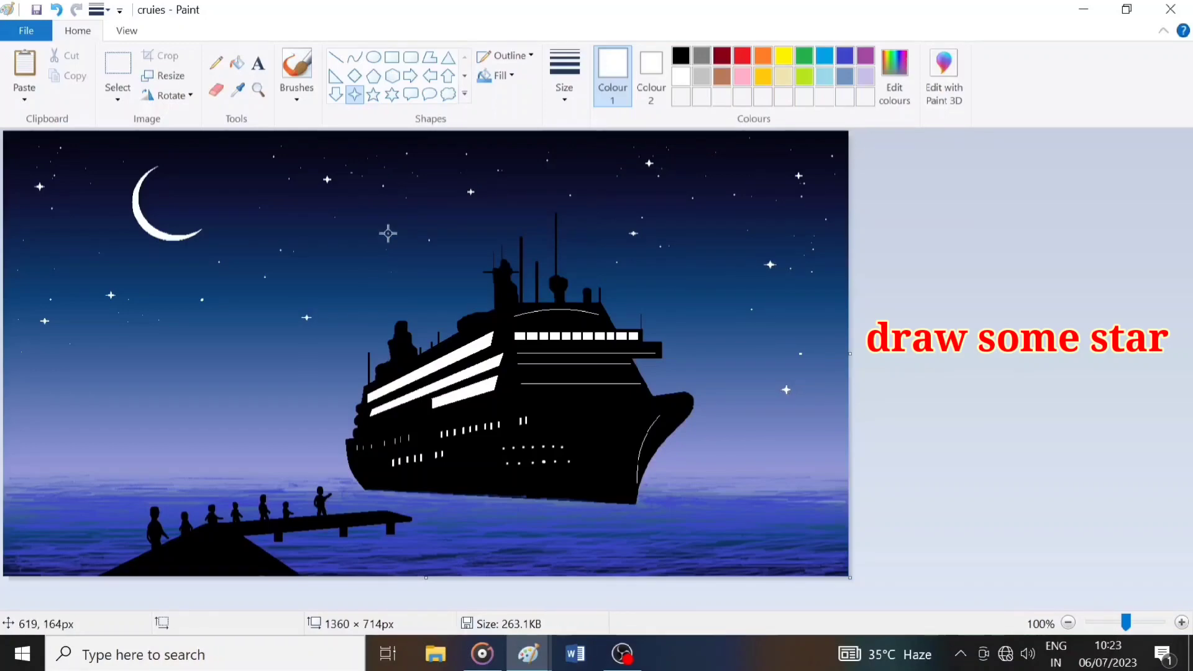
Step: Create a text box about 256 × 69 px over the water in the picture's lower-right corner, with black text in Segoe Script
{"action": "left_click", "coordinate": [680, 55]}
{"action": "left_click", "coordinate": [258, 62]}
{"action": "left_click_drag", "start_coordinate": [689, 530], "coordinate": [849, 576]}
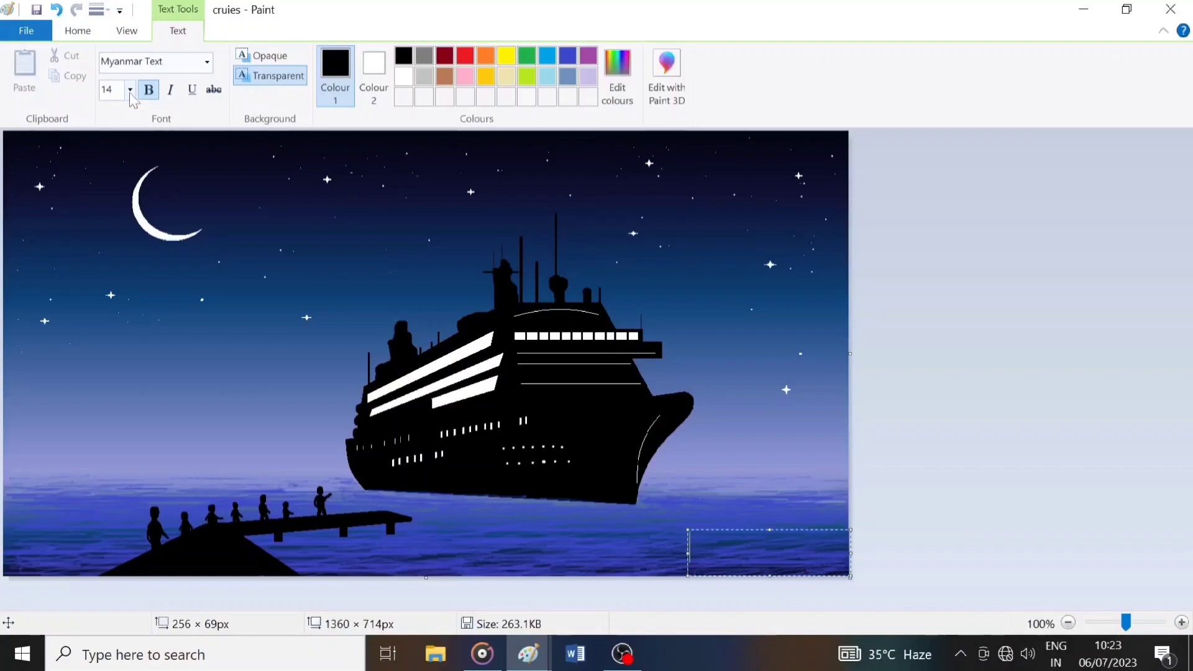
{"action": "left_click", "coordinate": [206, 61]}
{"action": "scroll", "coordinate": [156, 280], "scroll_direction": "down", "scroll_amount": 10}
{"action": "scroll", "coordinate": [143, 186], "scroll_direction": "up", "scroll_amount": 6}
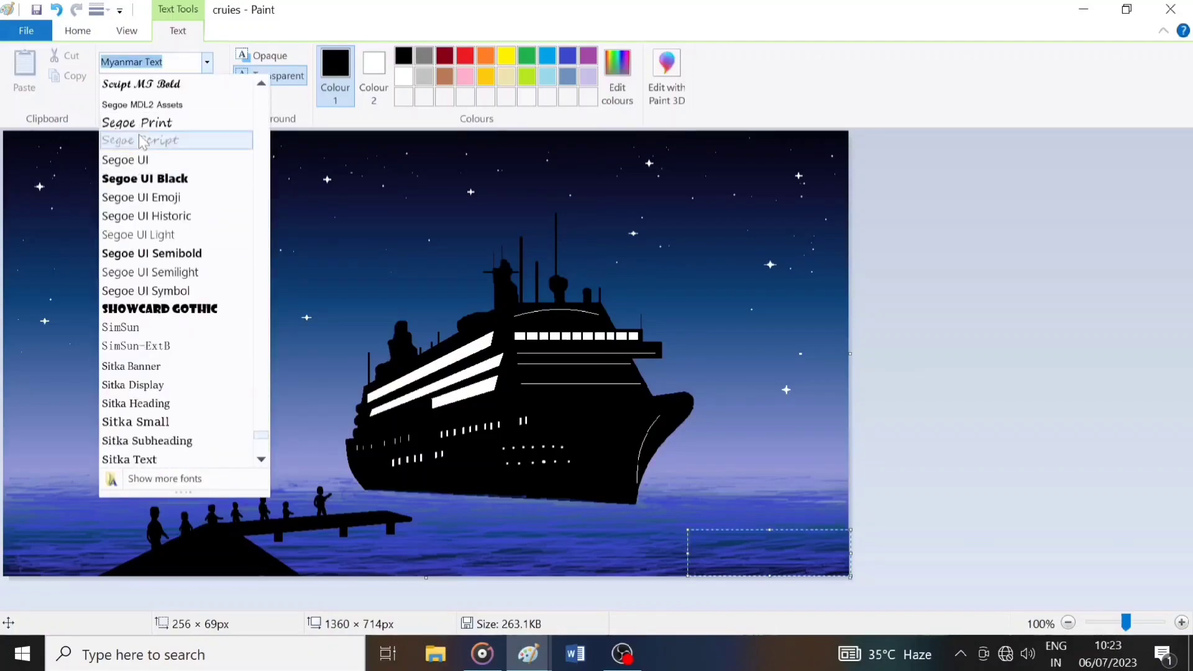
{"action": "left_click", "coordinate": [143, 142]}
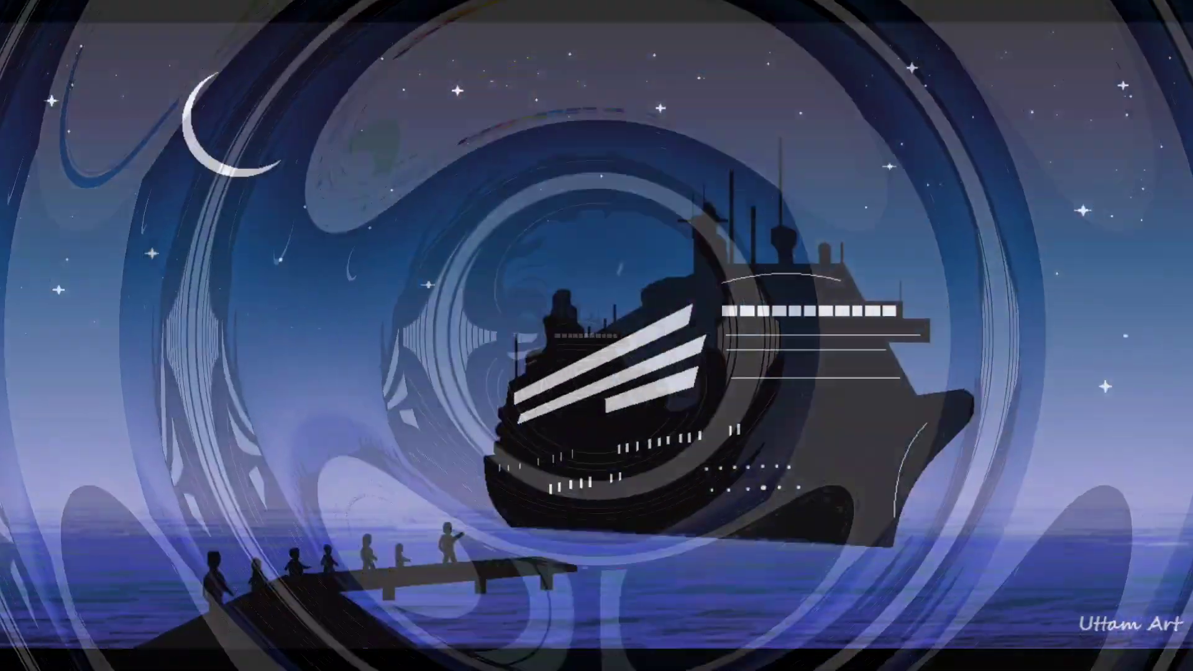